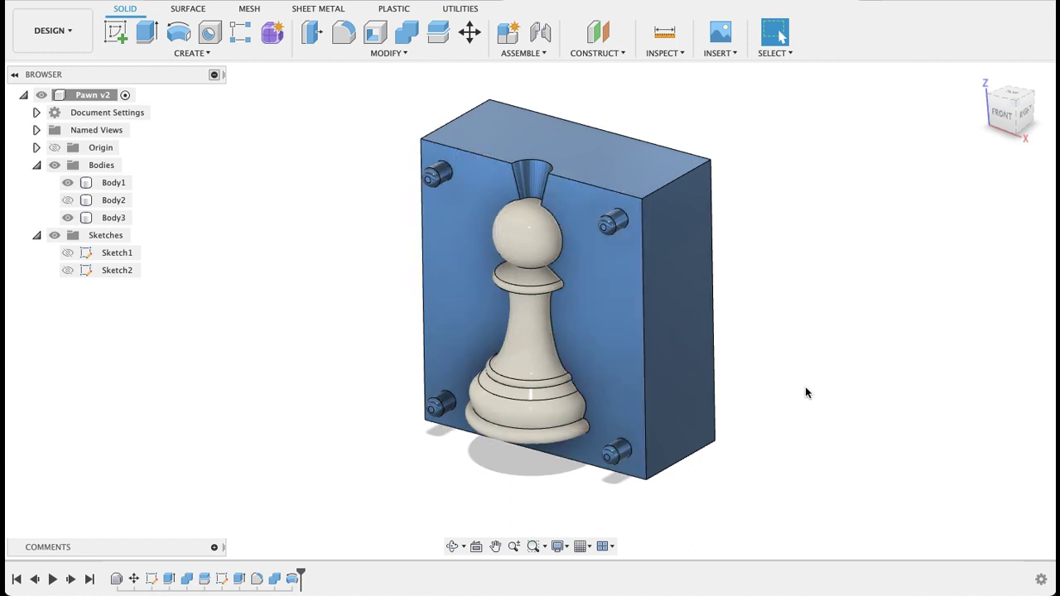
Hide the pawn body Body1 inside the finished Pawn v2 mold to preview the mold
left_click(69, 187)
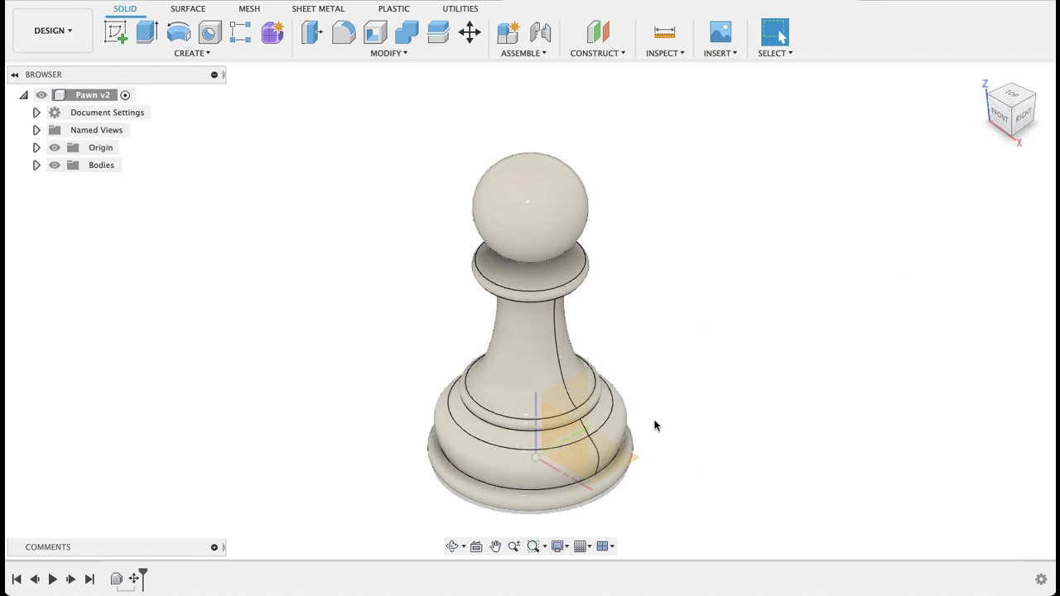
View the pawn straight on from the ViewCube's FRONT face
left_click(998, 120)
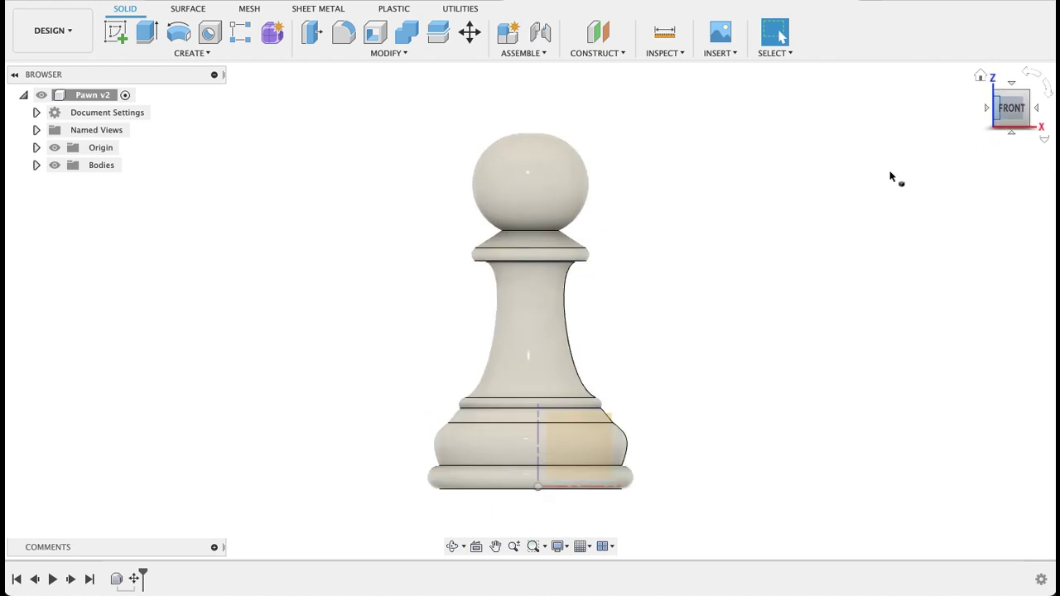
Sketch a roughly 40 × 44 mm rectangle on the front plane around the pawn's outline
left_click(116, 31)
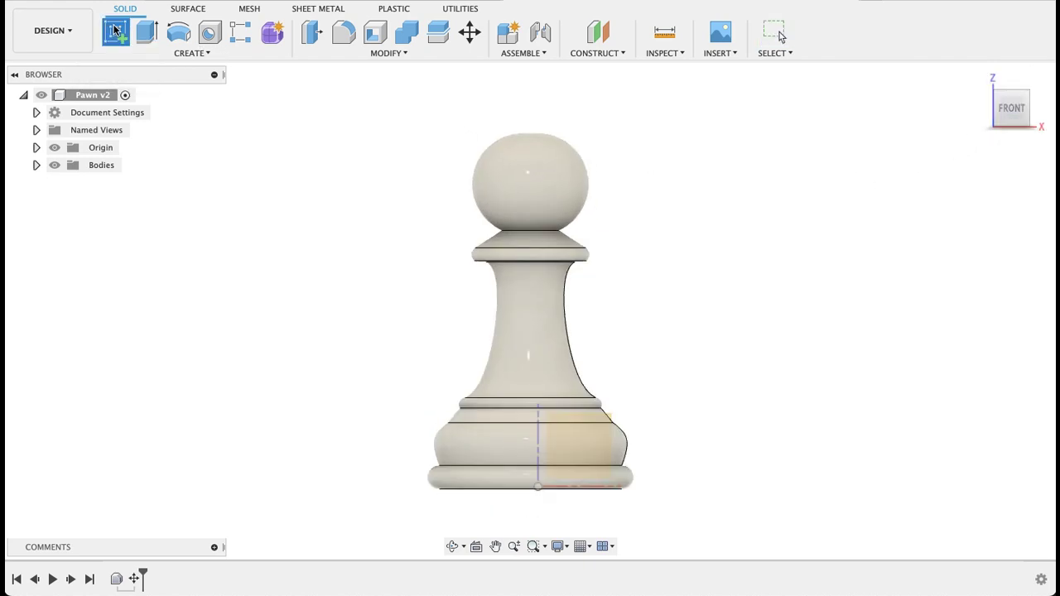
left_click(610, 421)
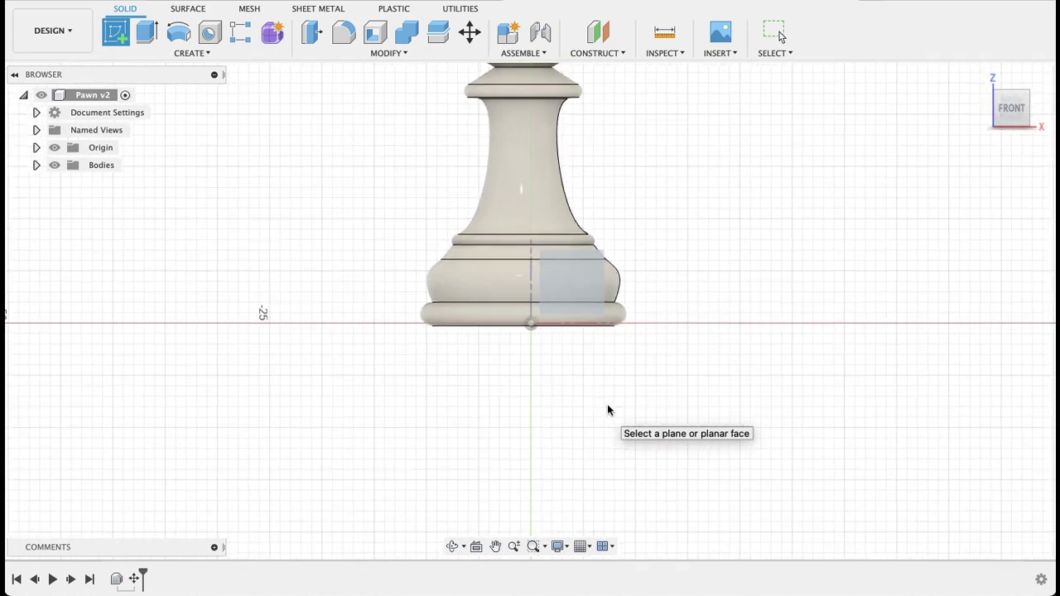
mouse_move(709, 158)
middle_mouse_down()
mouse_move(664, 292)
mouse_move(669, 276)
middle_mouse_up()
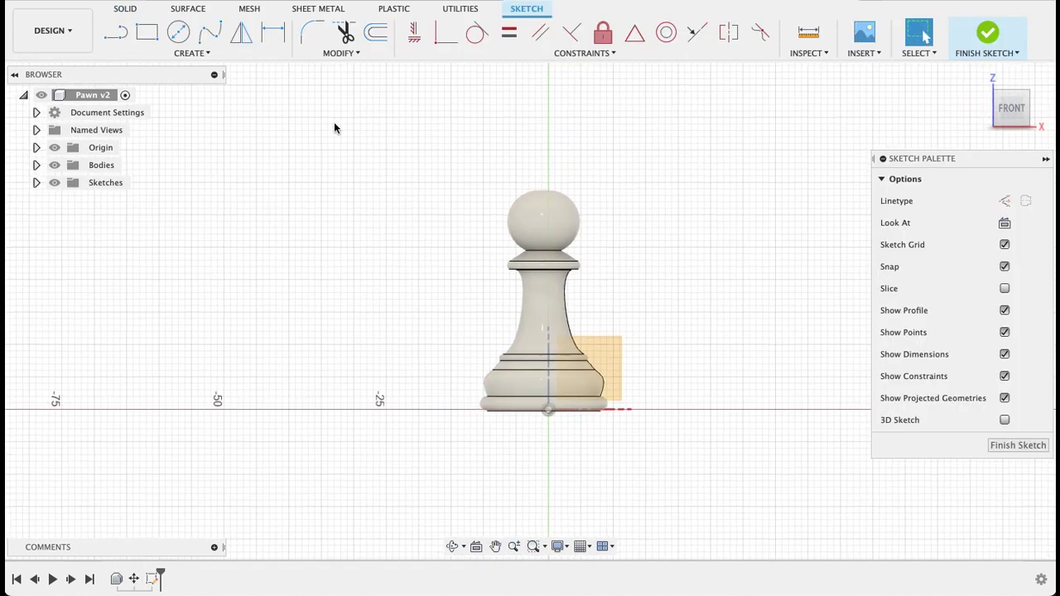
left_click(146, 31)
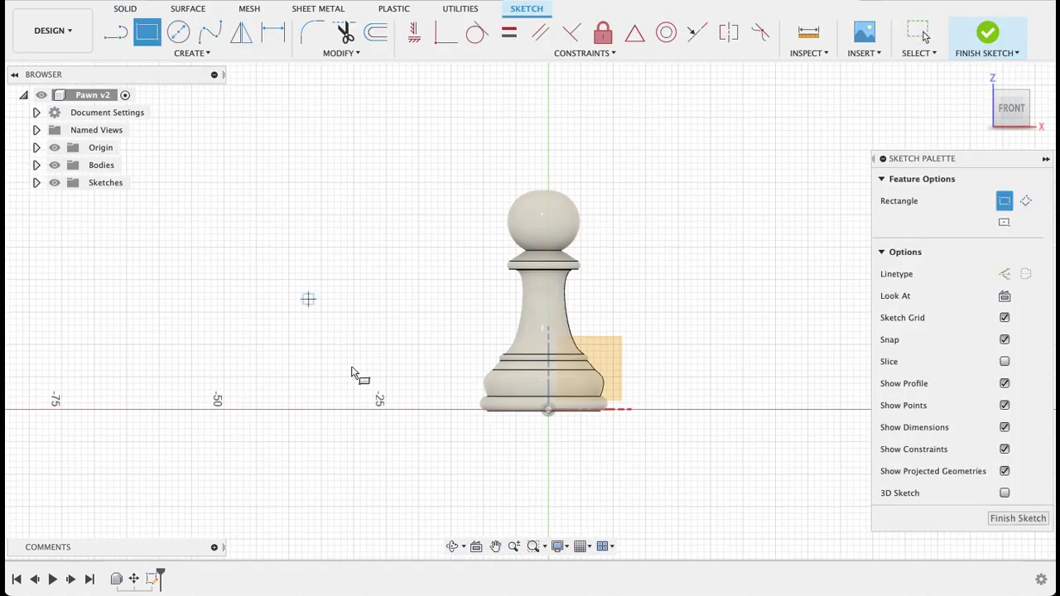
left_click(418, 440)
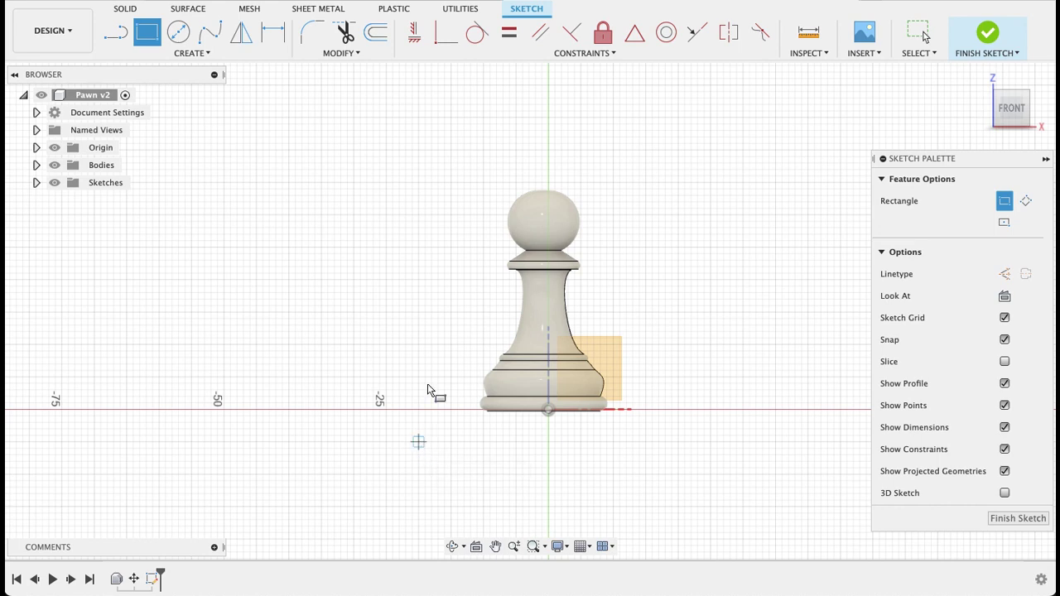
left_click(671, 156)
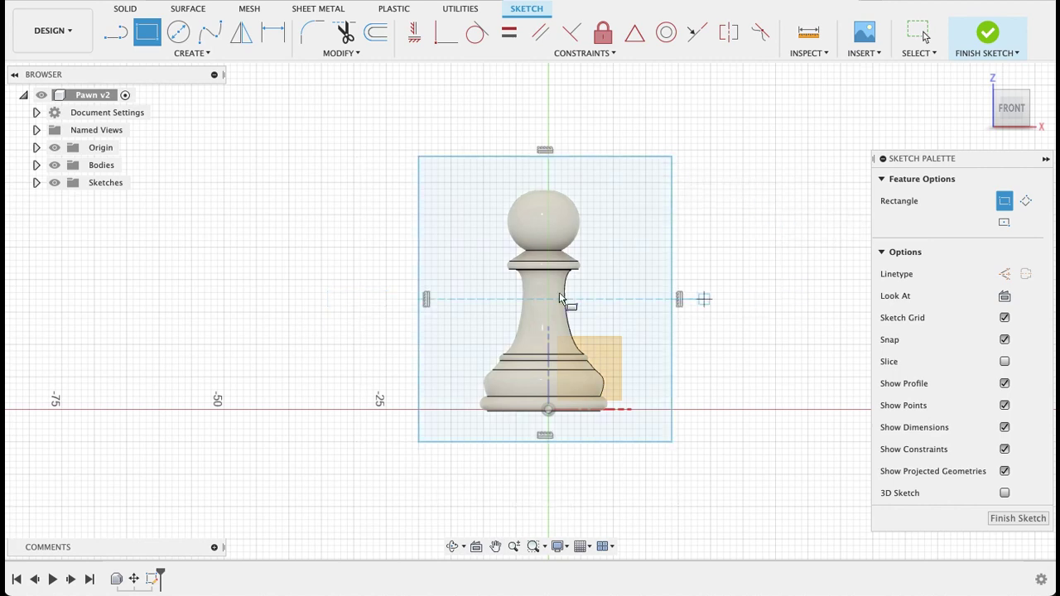
left_click(1018, 518)
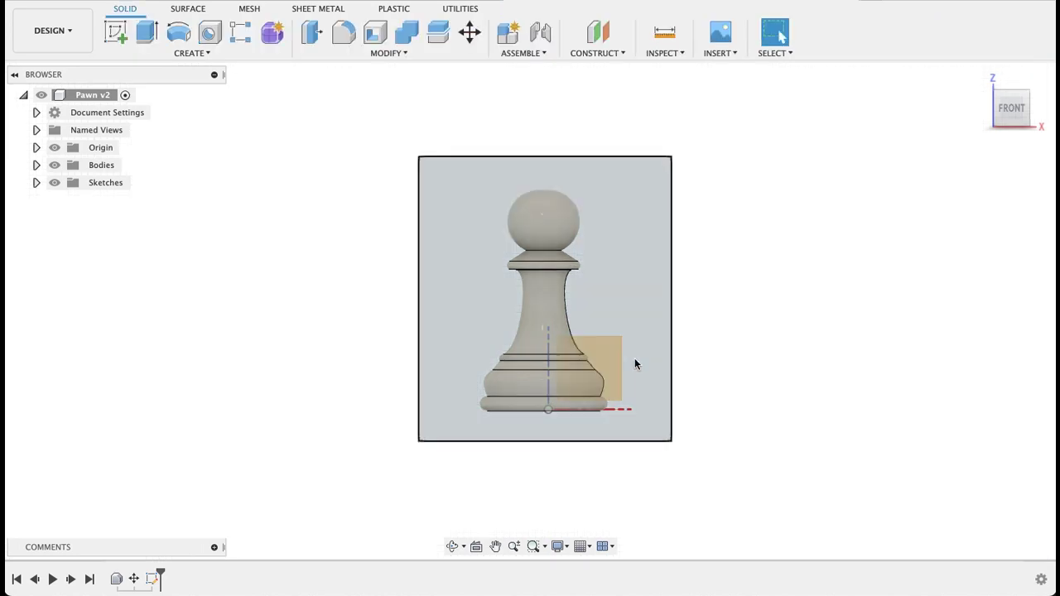
Extrude the rectangle symmetrically 17 mm as a new body, forming the mold block
middle_click_drag(861, 250, 802, 241, "shift")
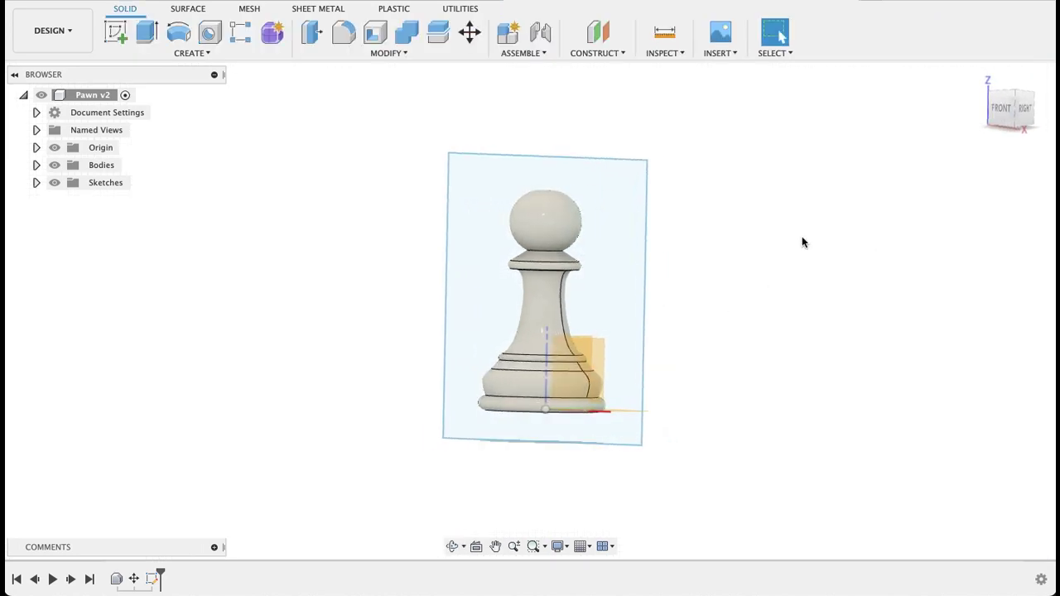
left_click(147, 31)
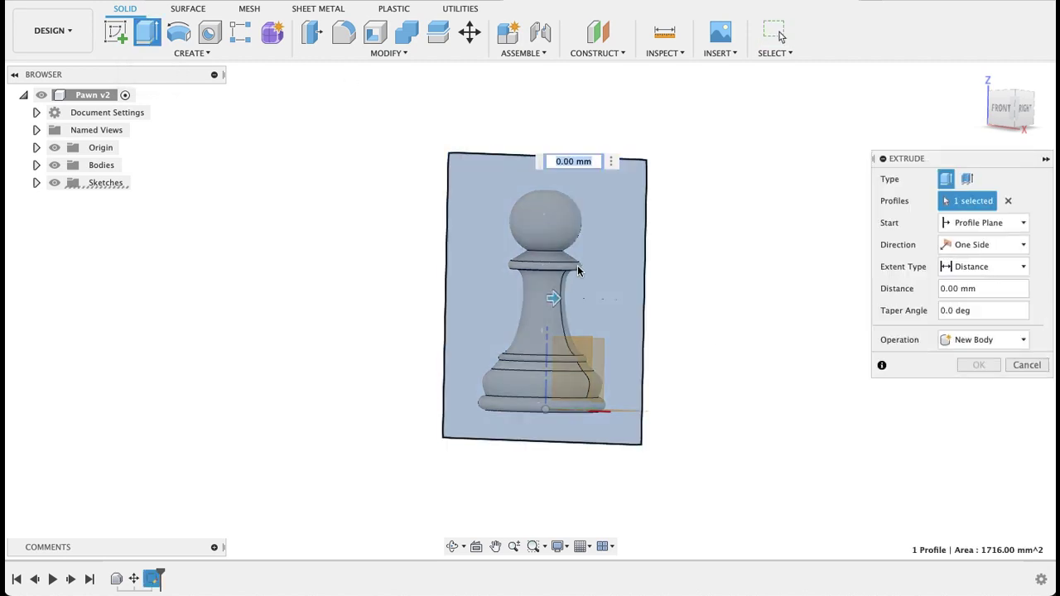
left_click(952, 246)
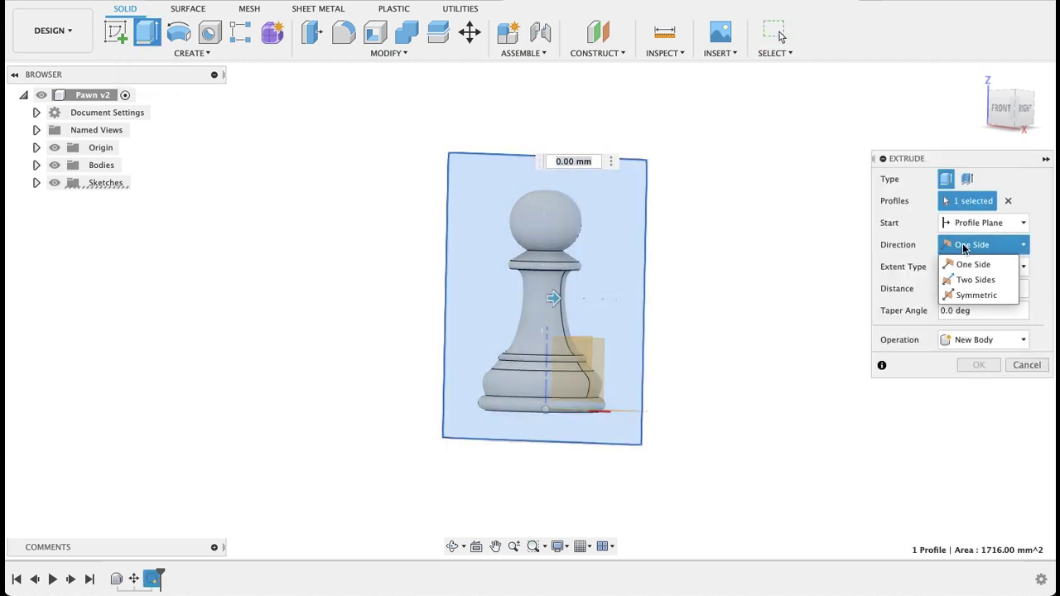
left_click(976, 295)
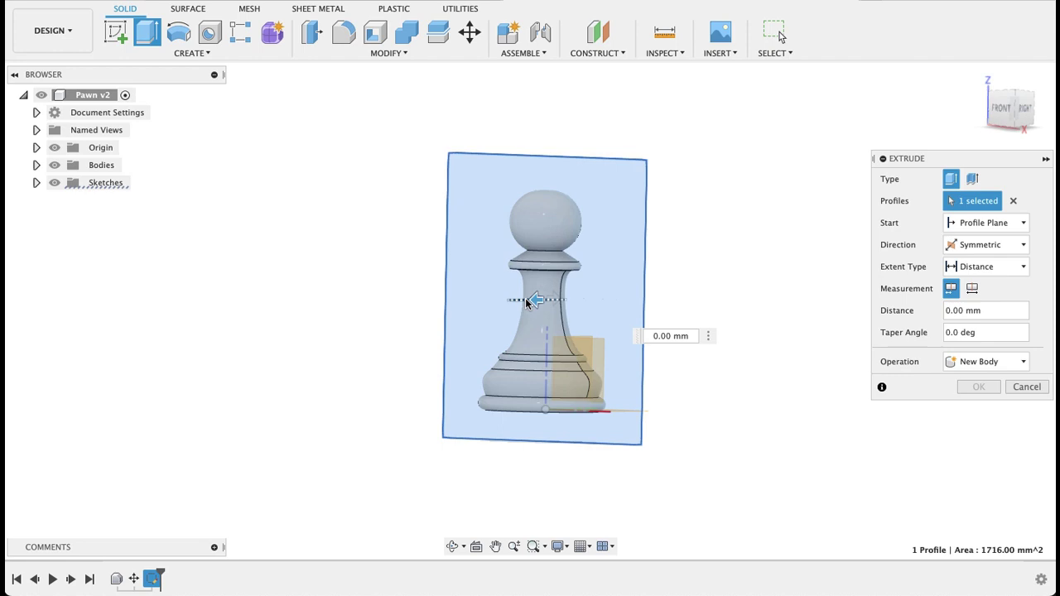
left_click_drag(527, 302, 468, 302)
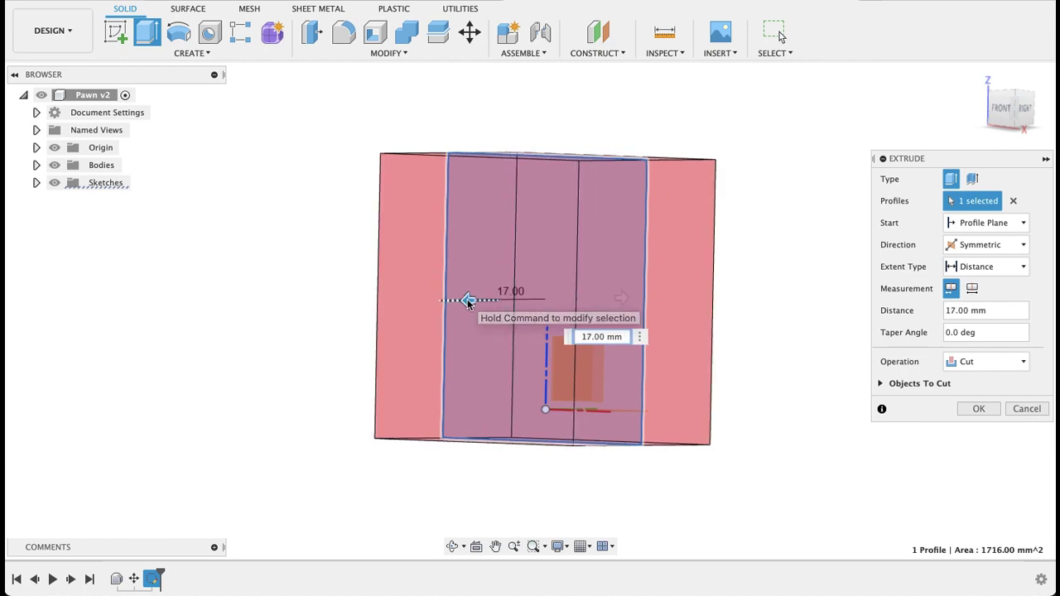
middle_click_drag(768, 292, 740, 283, "shift")
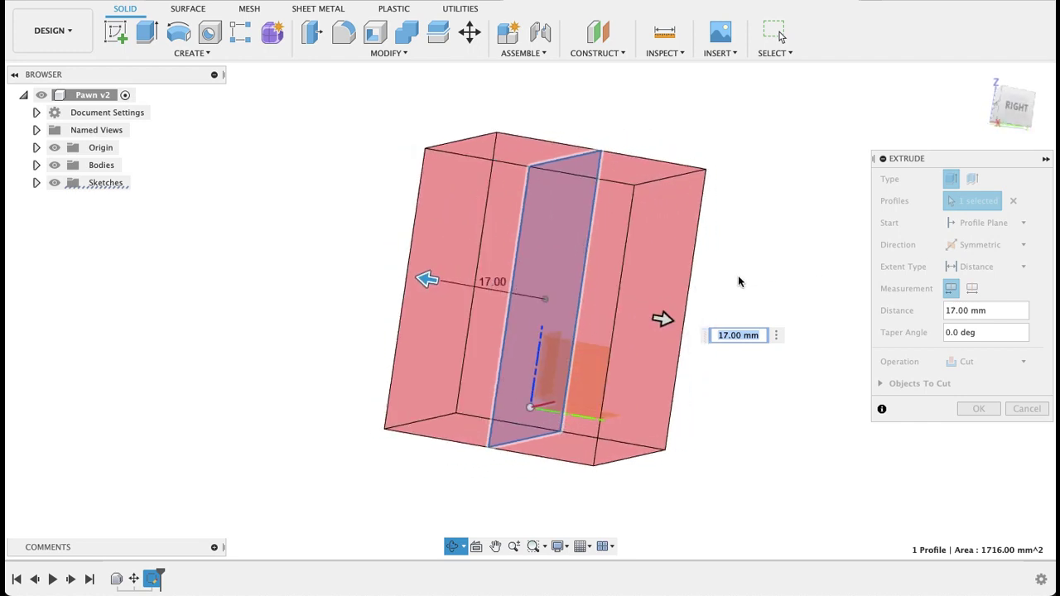
left_click(1002, 361)
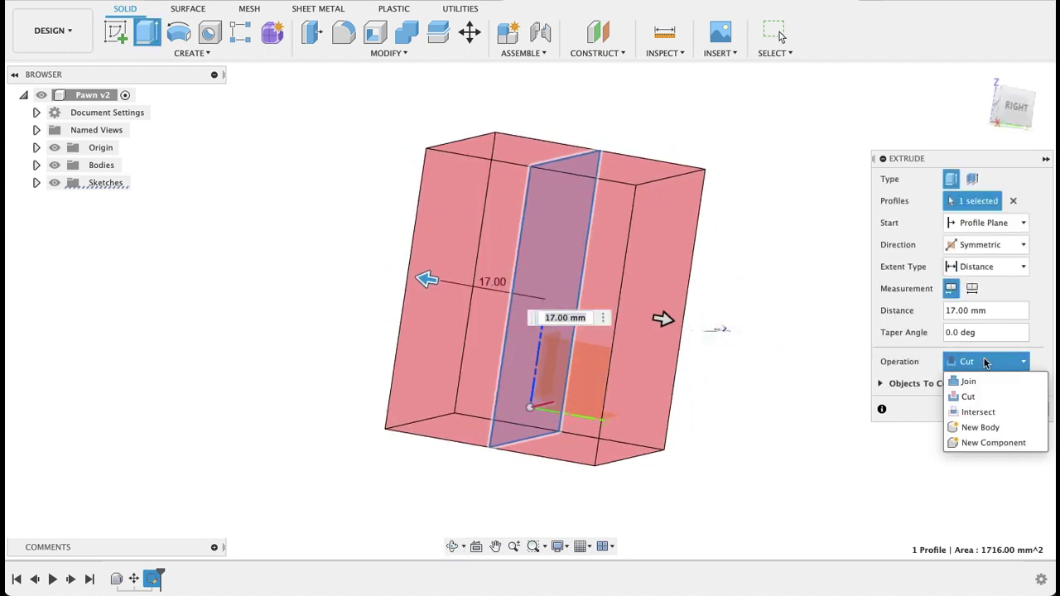
left_click(985, 427)
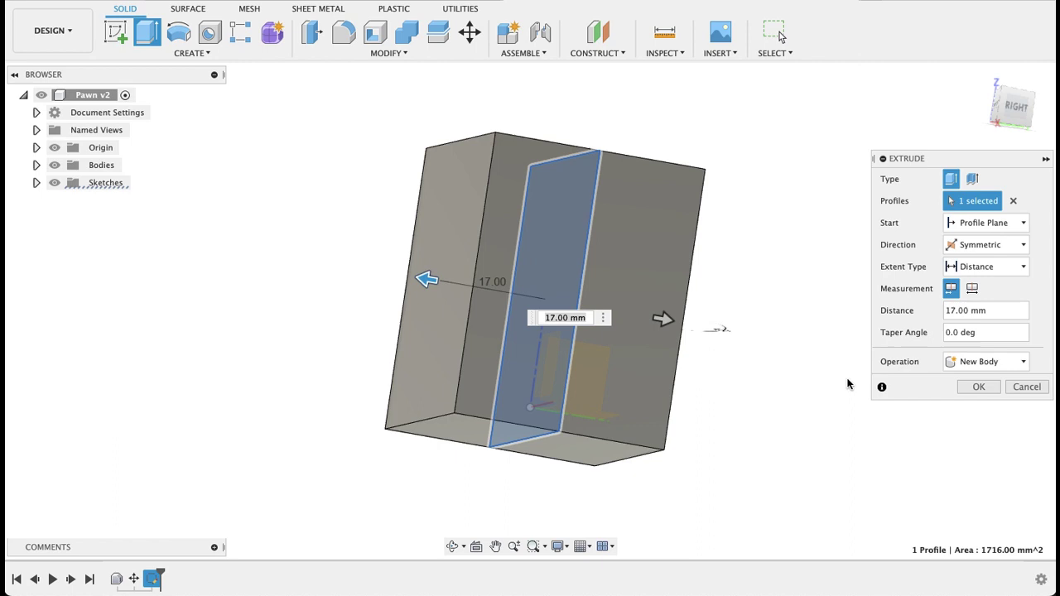
middle_click_drag(783, 338, 740, 353, "shift")
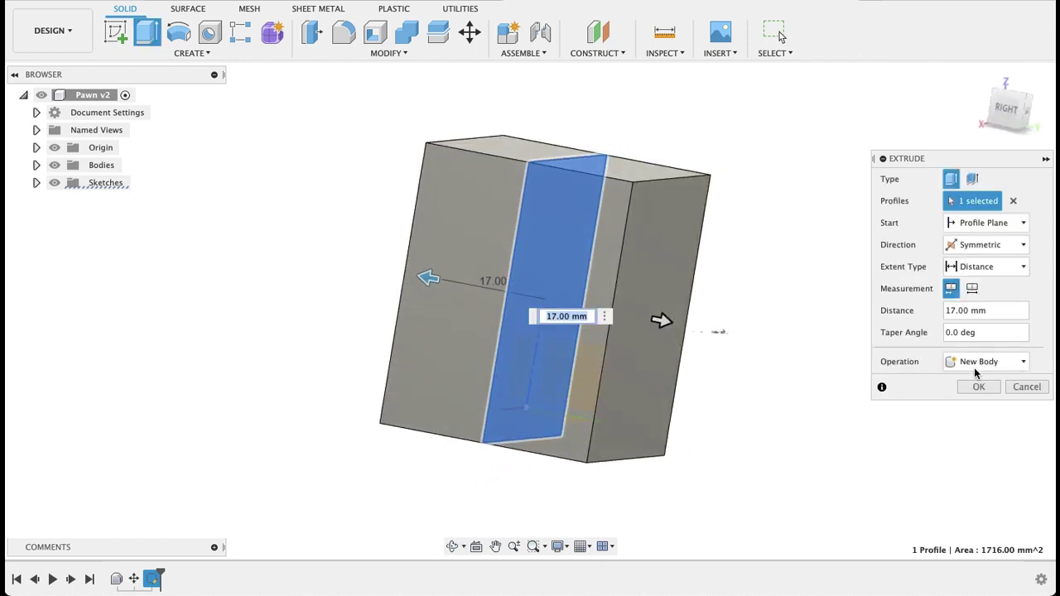
left_click(974, 366)
left_click(977, 427)
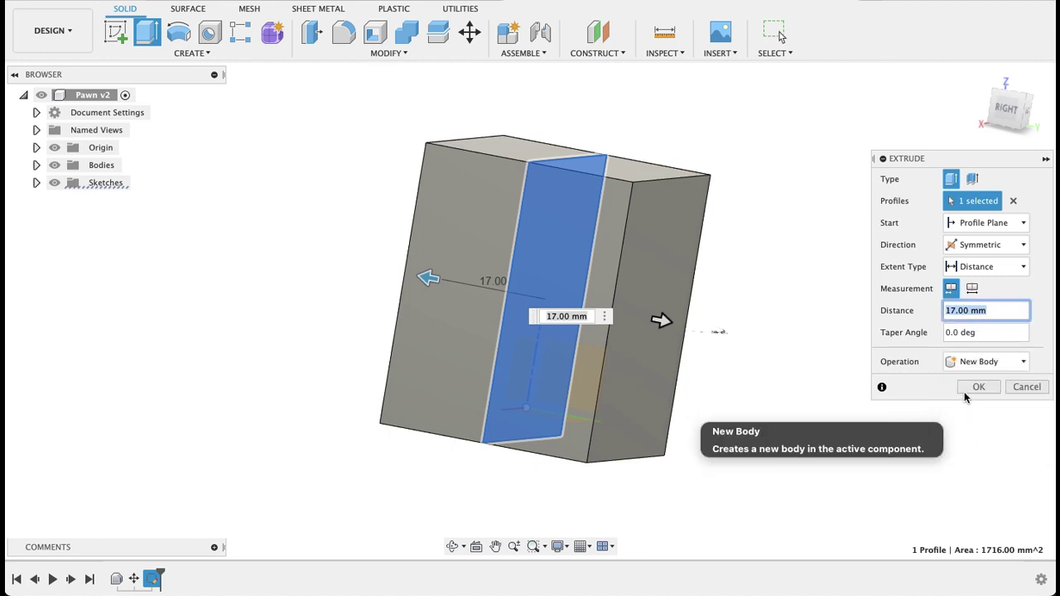
left_click(974, 385)
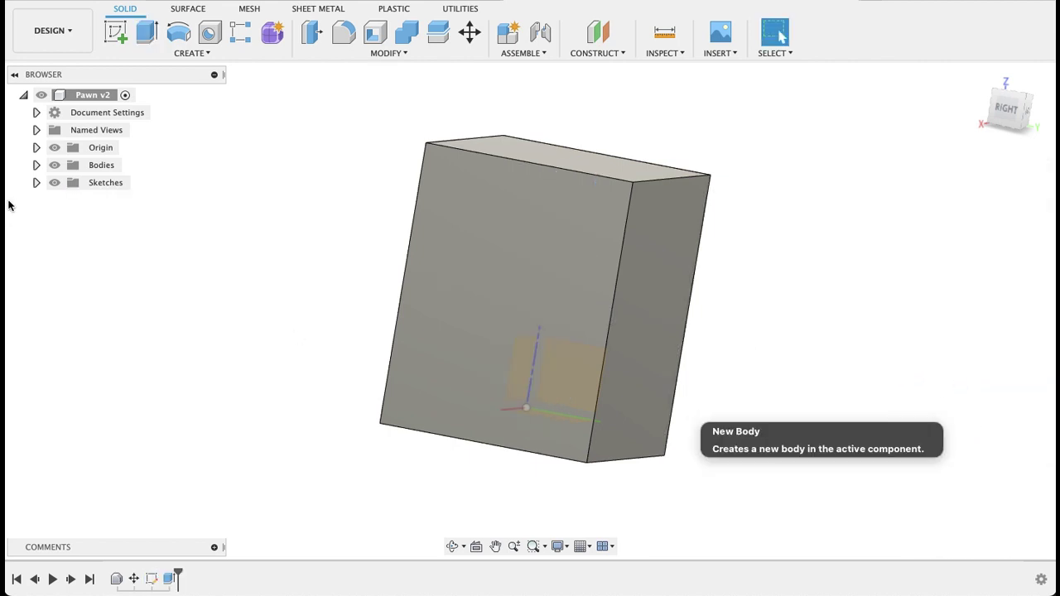
Expand Bodies, toggle Body2's visibility, and check the block around the pawn from Right and Front
left_click(37, 165)
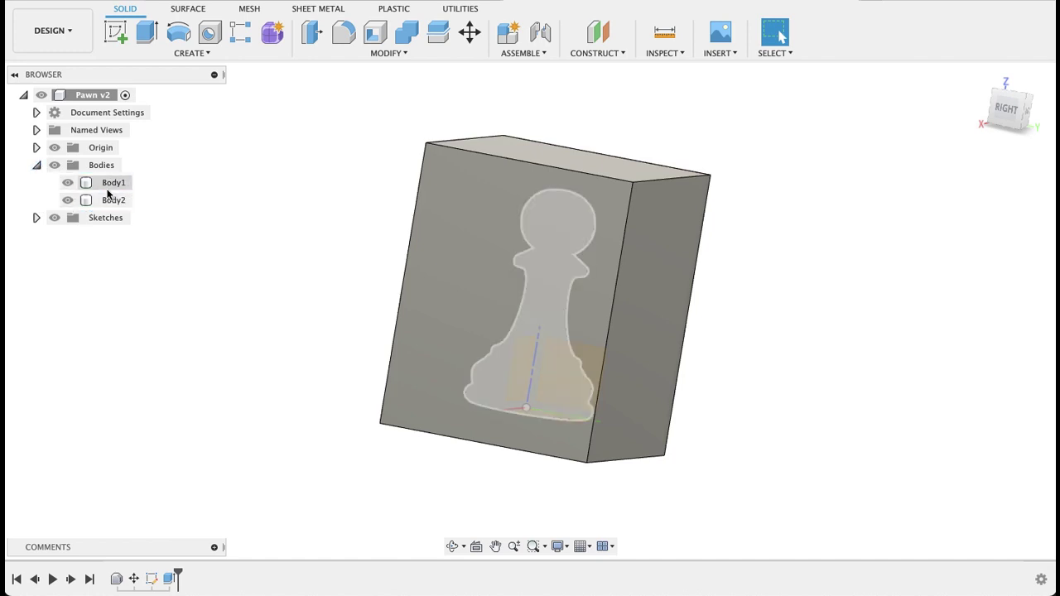
left_click(68, 200)
left_click(68, 201)
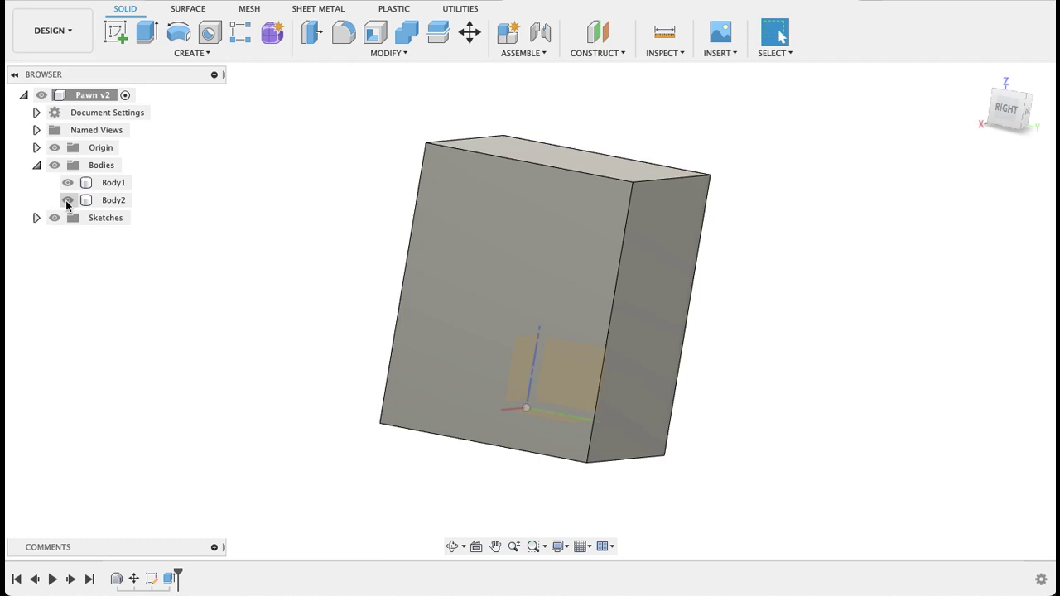
left_click(1009, 109)
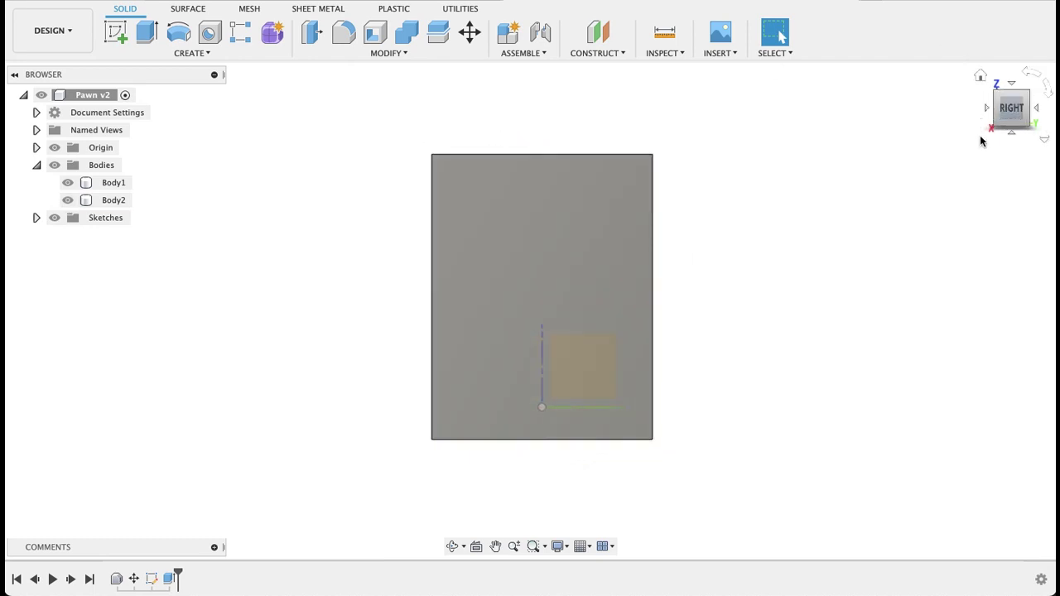
middle_click_drag(920, 161, 928, 199, "shift")
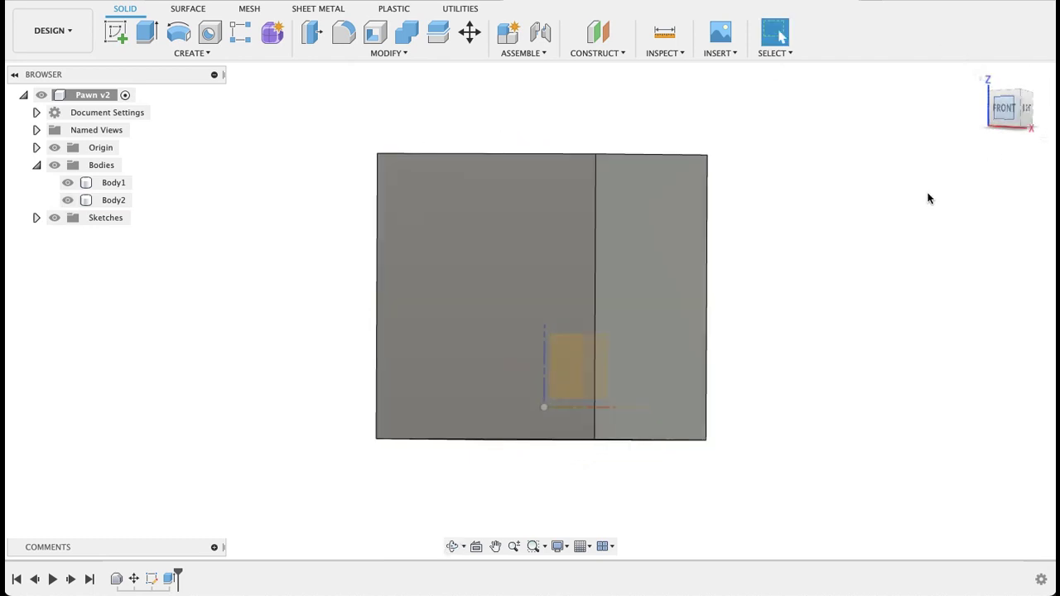
left_click(468, 229)
left_click(132, 229)
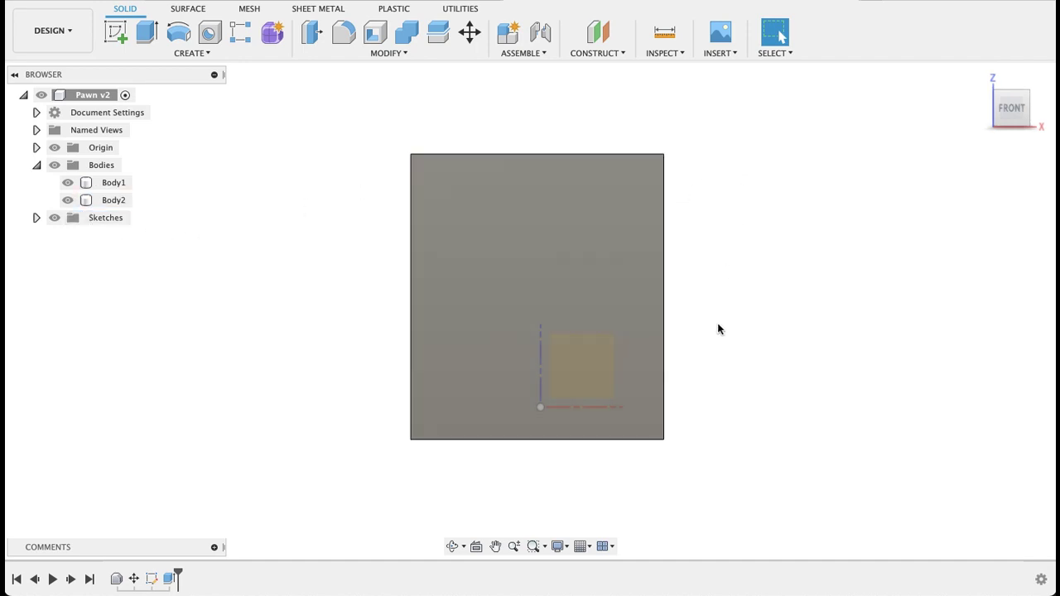
left_click(68, 201)
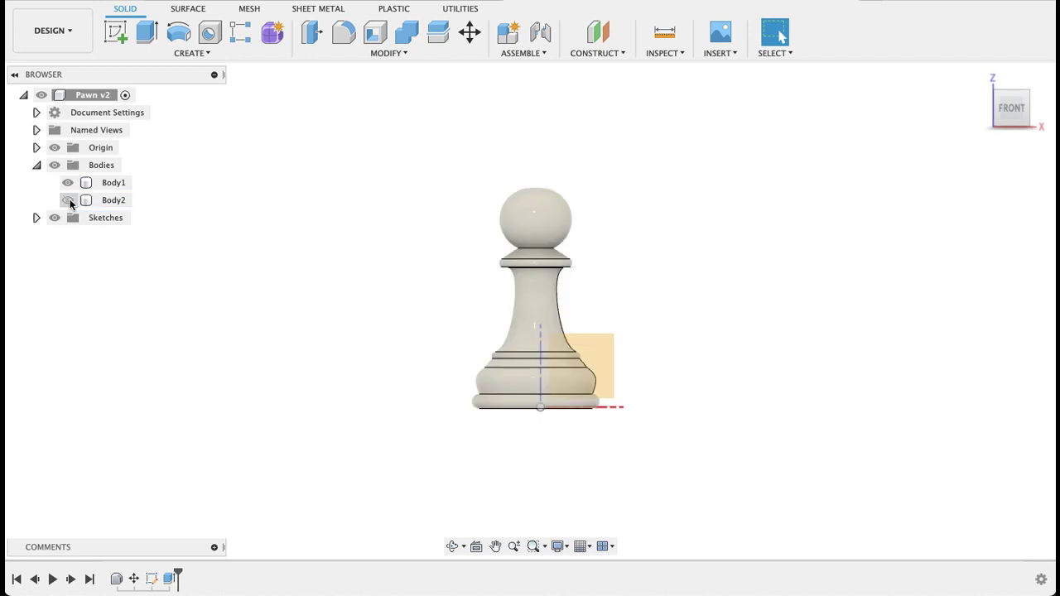
left_click(69, 201)
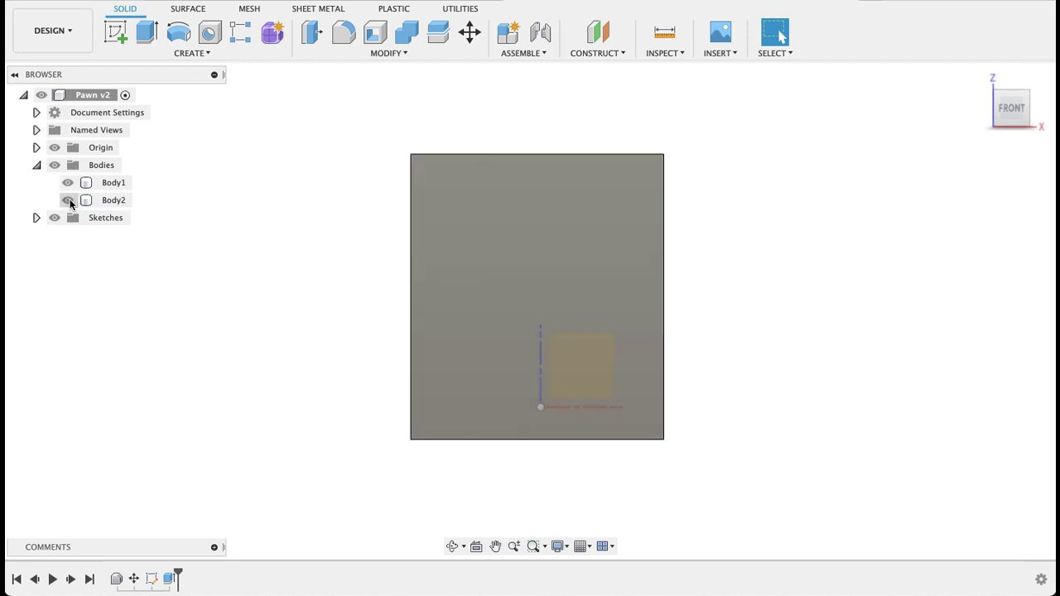
Combine-cut the pawn Body1 from the block Body2 with Keep Tools, then hide Body1
left_click(407, 34)
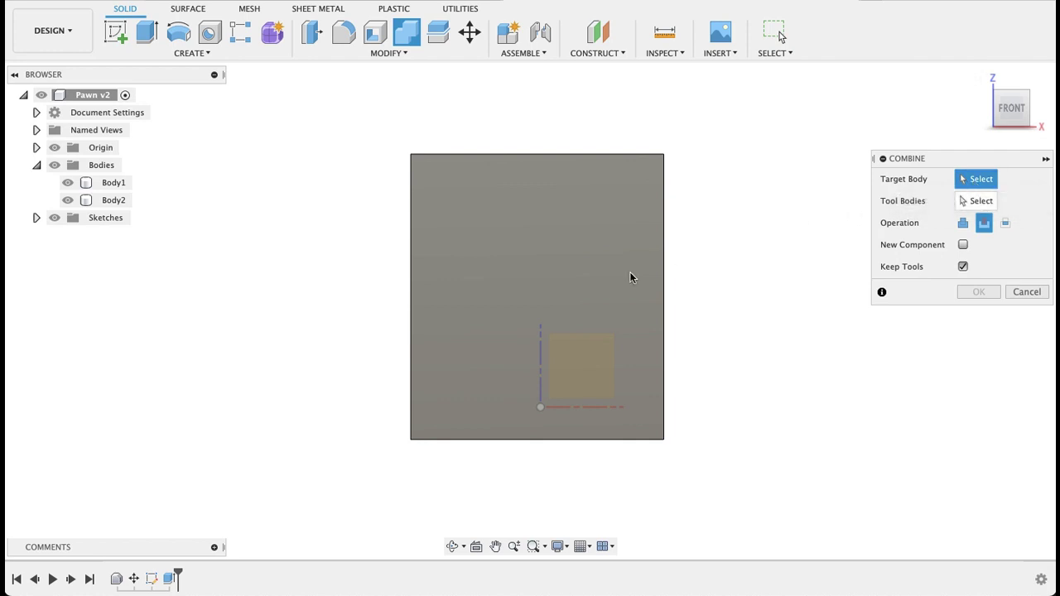
left_click(560, 286)
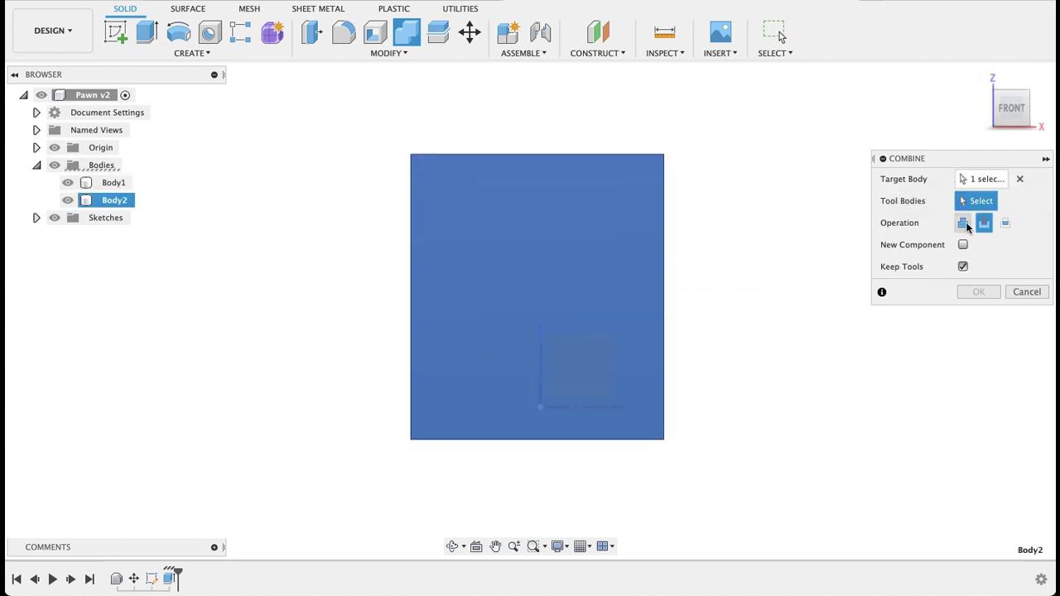
left_click(107, 183)
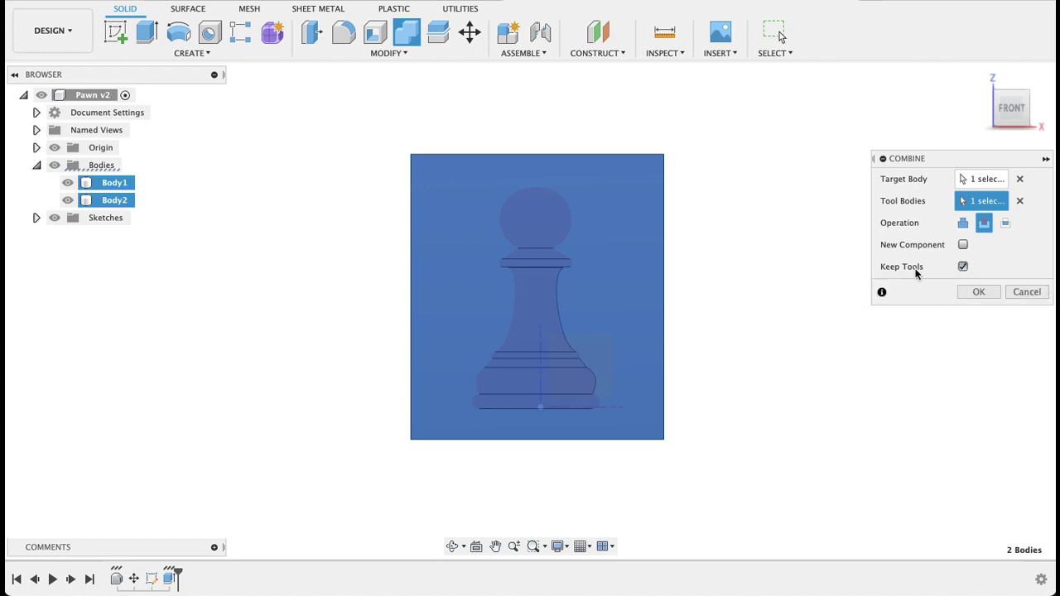
left_click(979, 292)
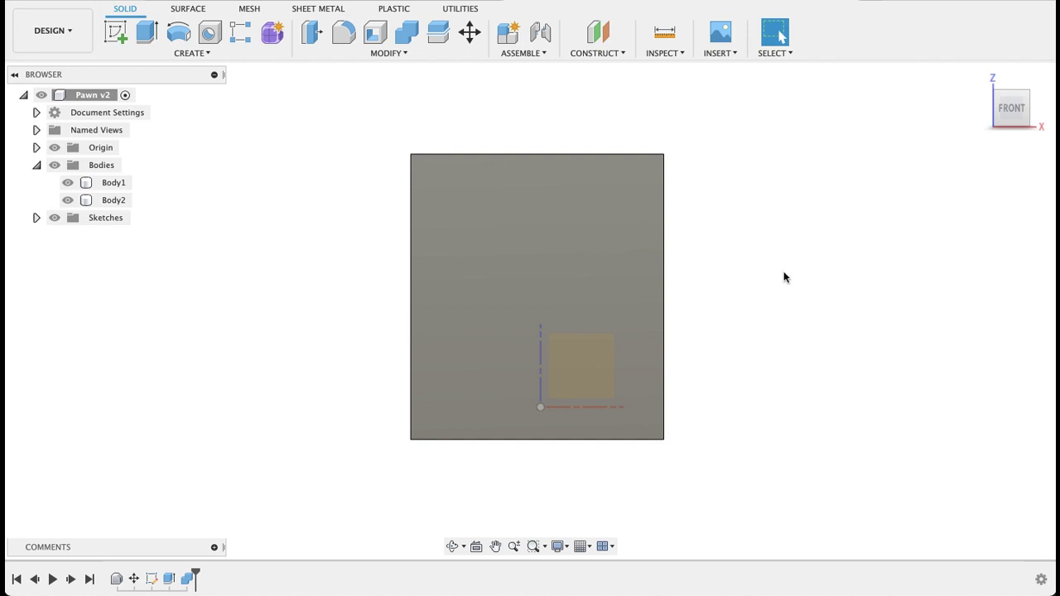
left_click(71, 186)
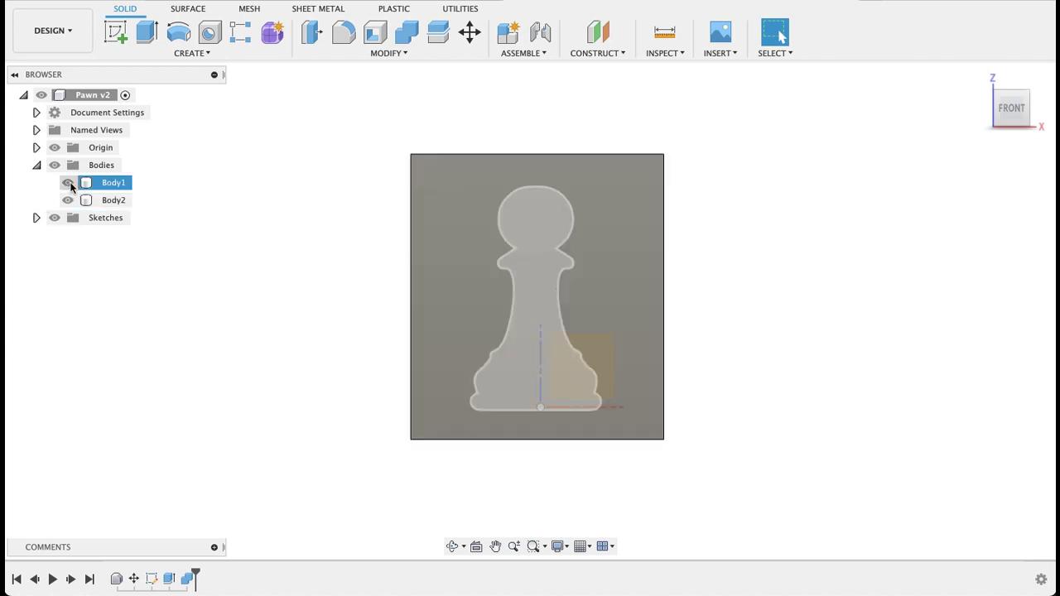
left_click(68, 183)
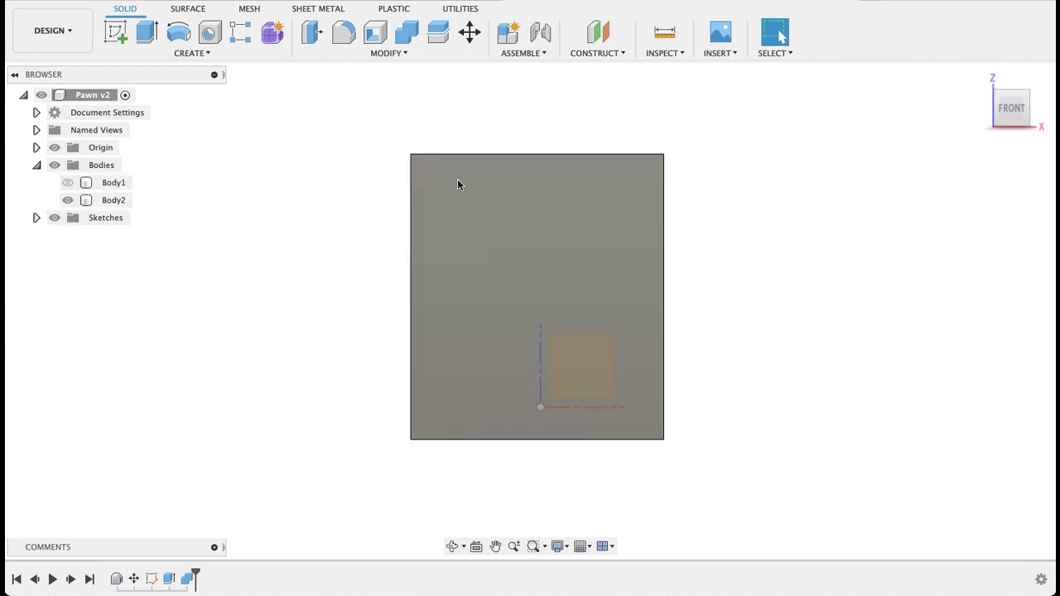
Add a Section Analysis on the block's face, pushed 24 mm in to reveal the cavity
mouse_move(919, 210)
middle_mouse_down("shift")
mouse_move(707, 225)
mouse_move(845, 206)
mouse_move(905, 215)
middle_mouse_up("shift")
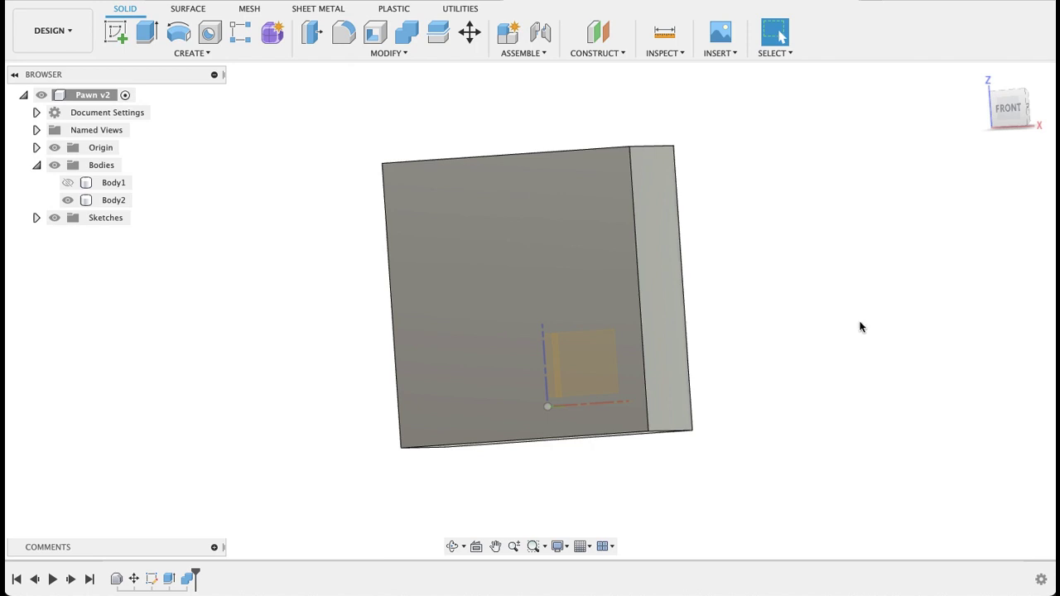
type("ssec")
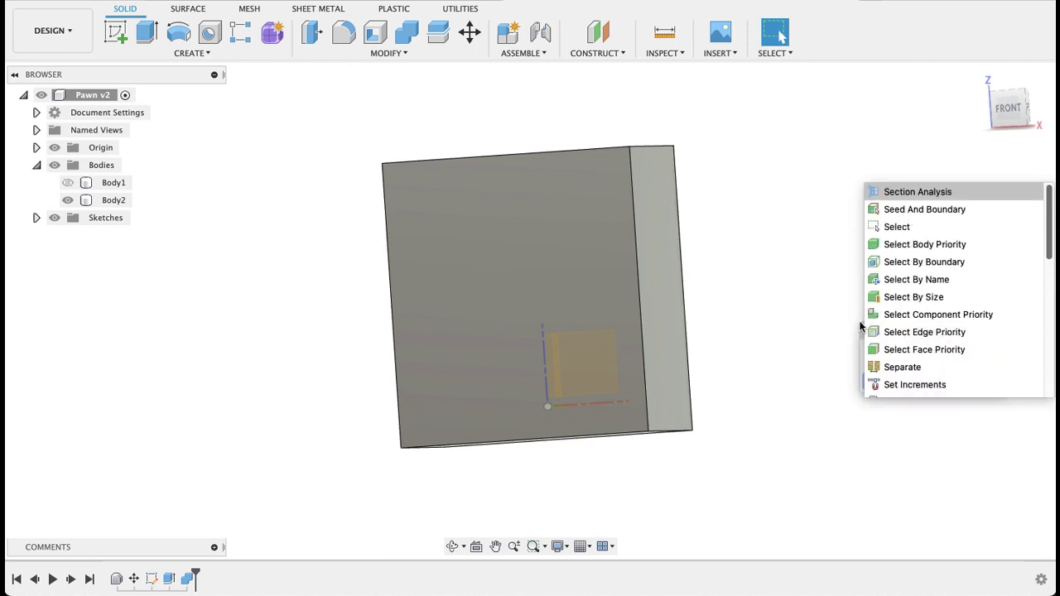
left_click(906, 407)
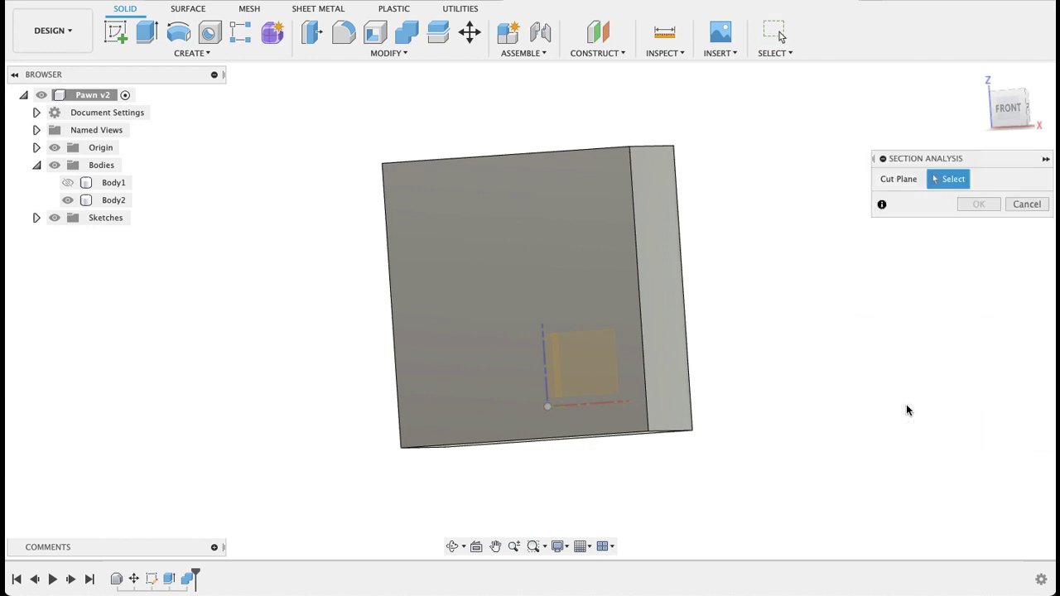
left_click(536, 265)
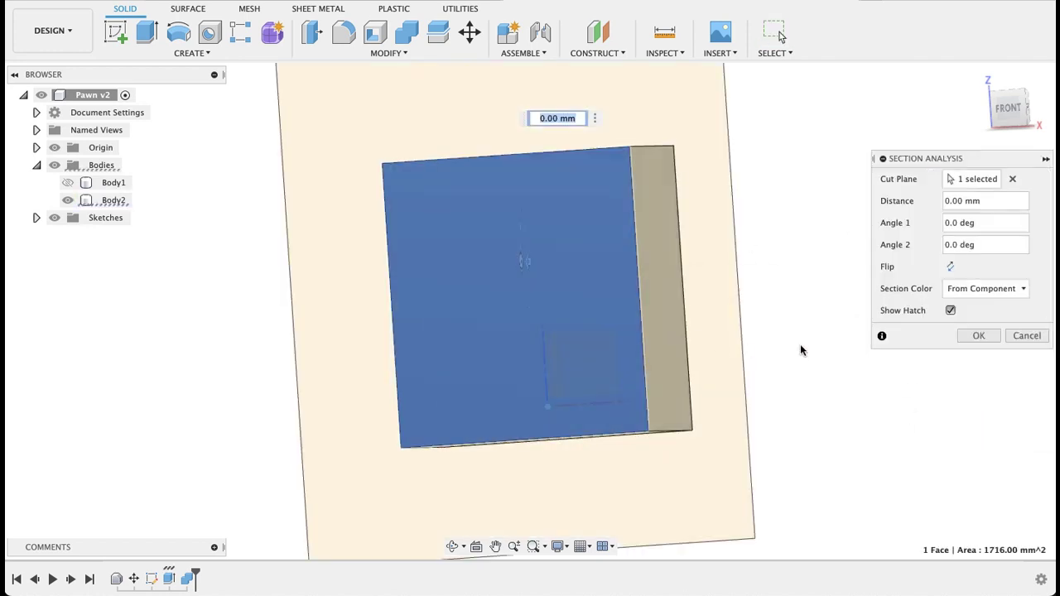
middle_click_drag(799, 346, 727, 345, "shift")
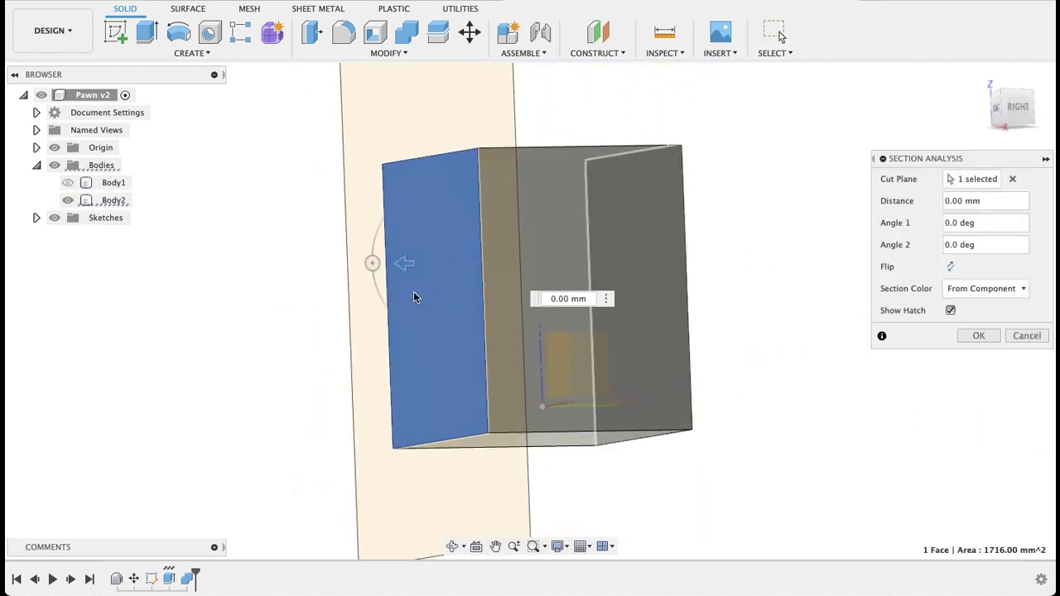
mouse_move(401, 265)
left_mouse_down()
mouse_move(463, 265)
mouse_move(568, 296)
mouse_move(468, 297)
left_mouse_up()
Dismiss the section analysis without keeping it and clear the selection
left_click(1020, 334)
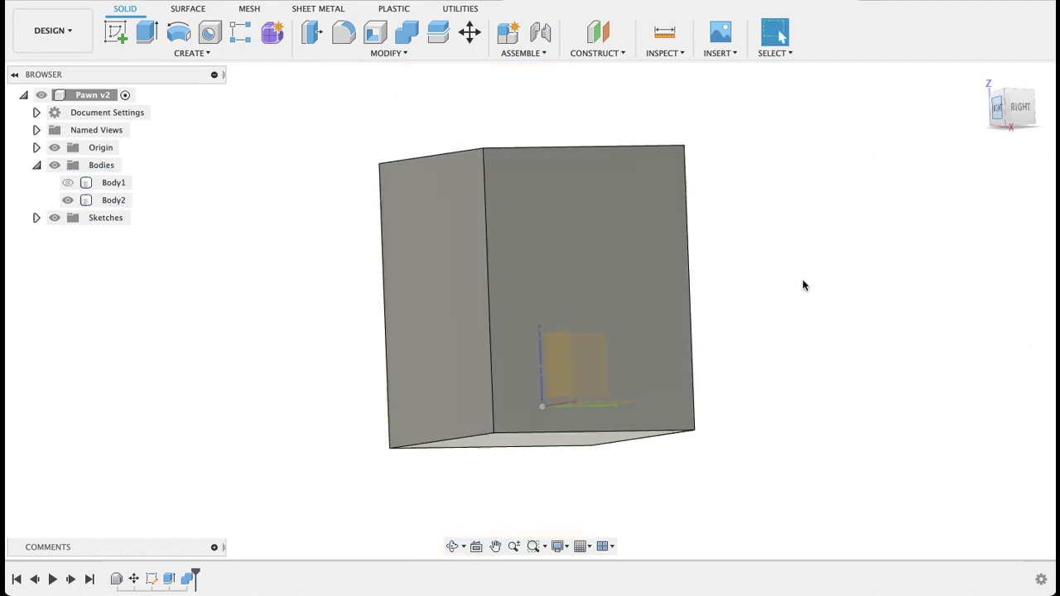
left_click(612, 308)
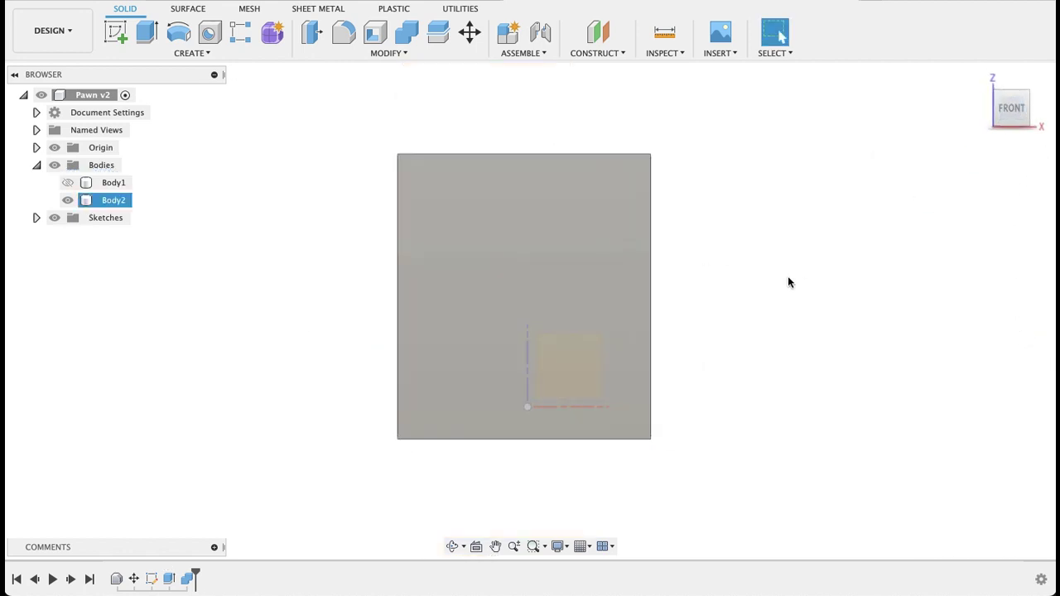
left_click(788, 282)
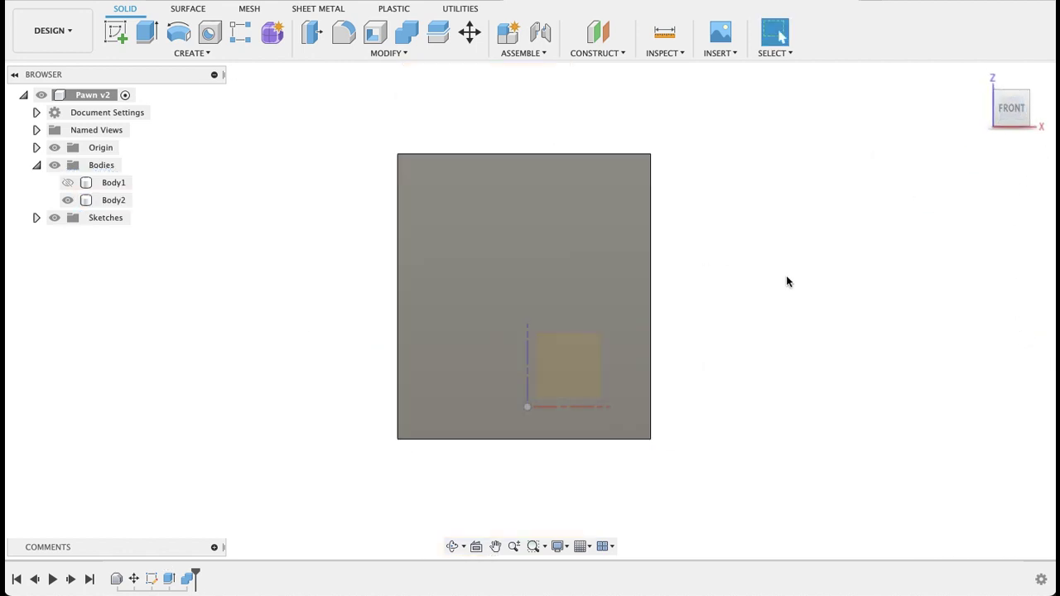
Split Body2 with the sketch square as the splitting tool, creating Body3
left_click(434, 30)
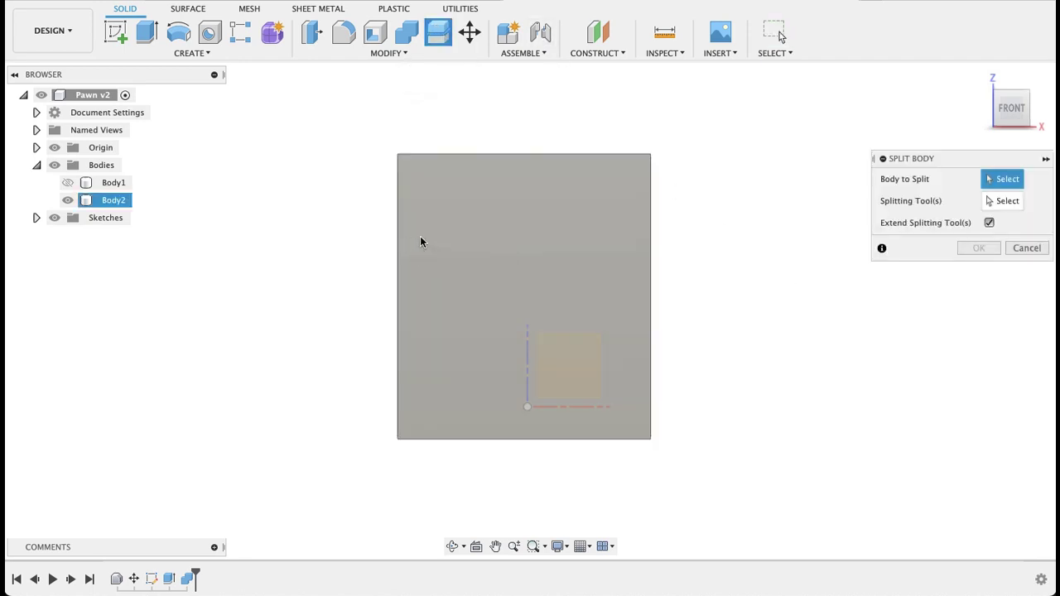
left_click(420, 241)
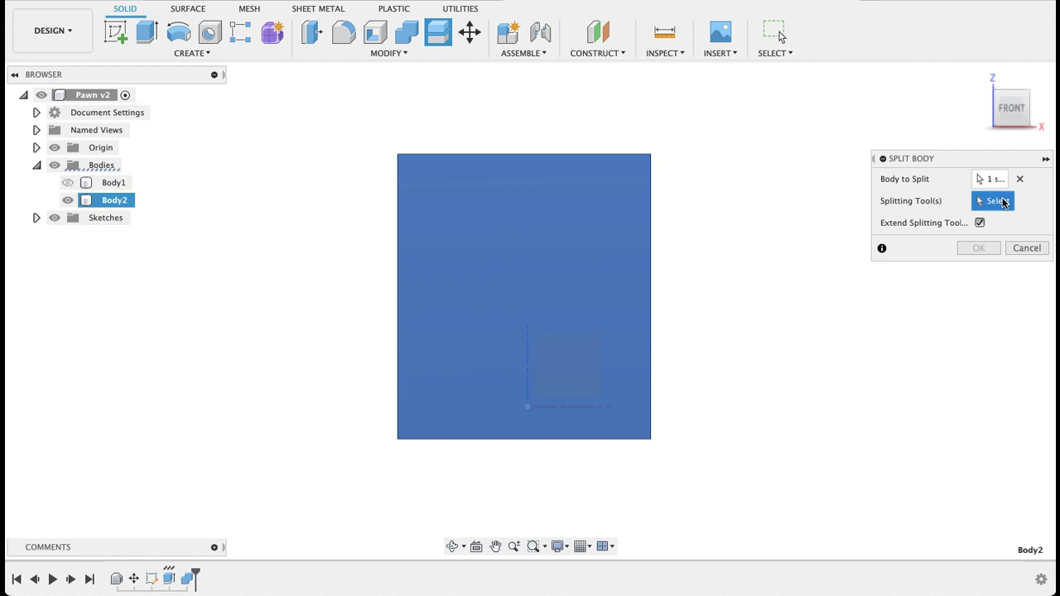
middle_click_drag(800, 327, 74, 208, "shift")
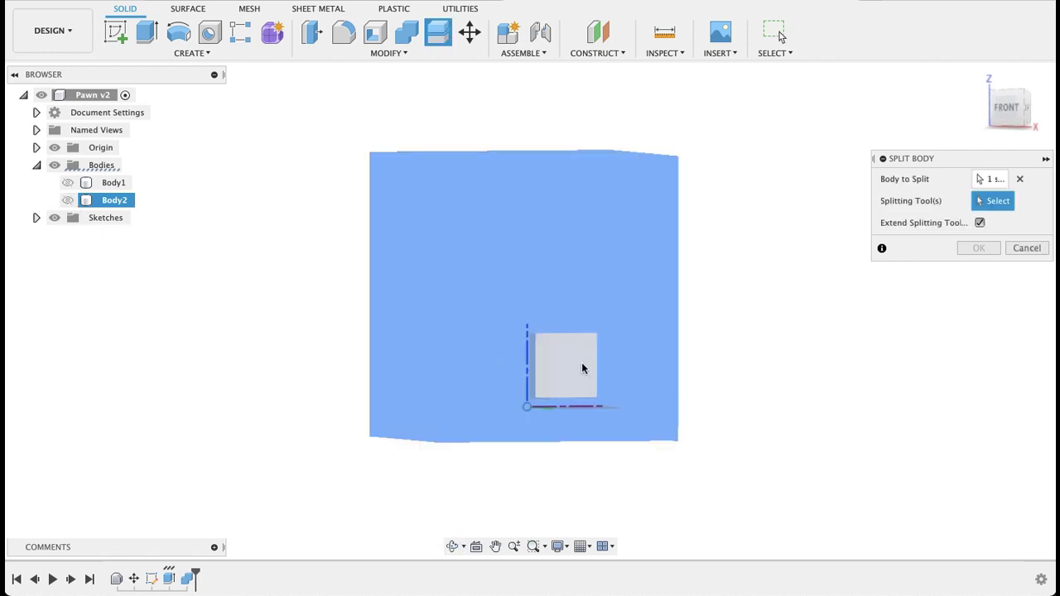
left_click(585, 366)
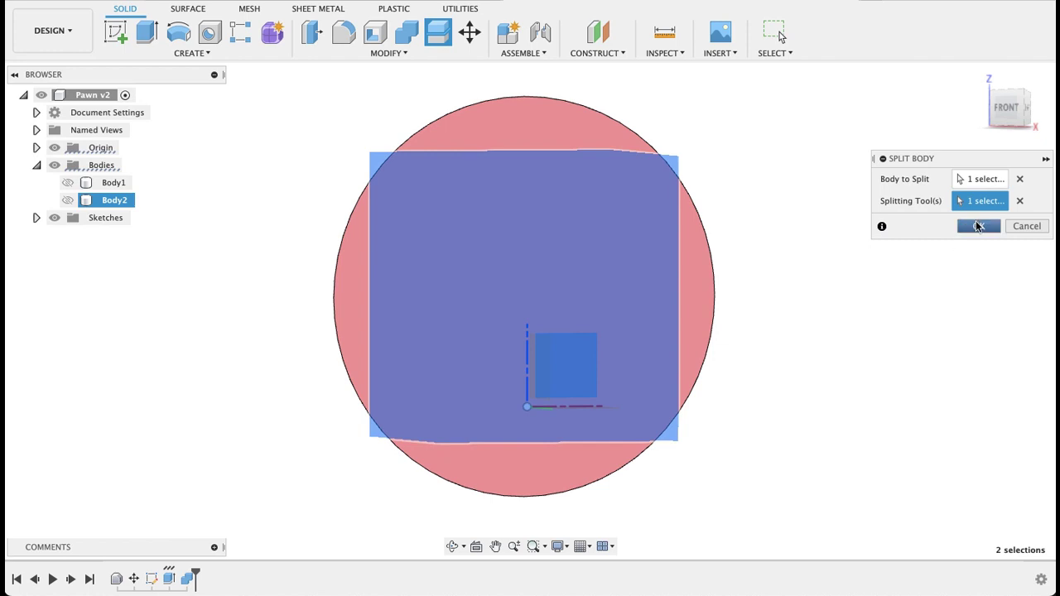
left_click(977, 226)
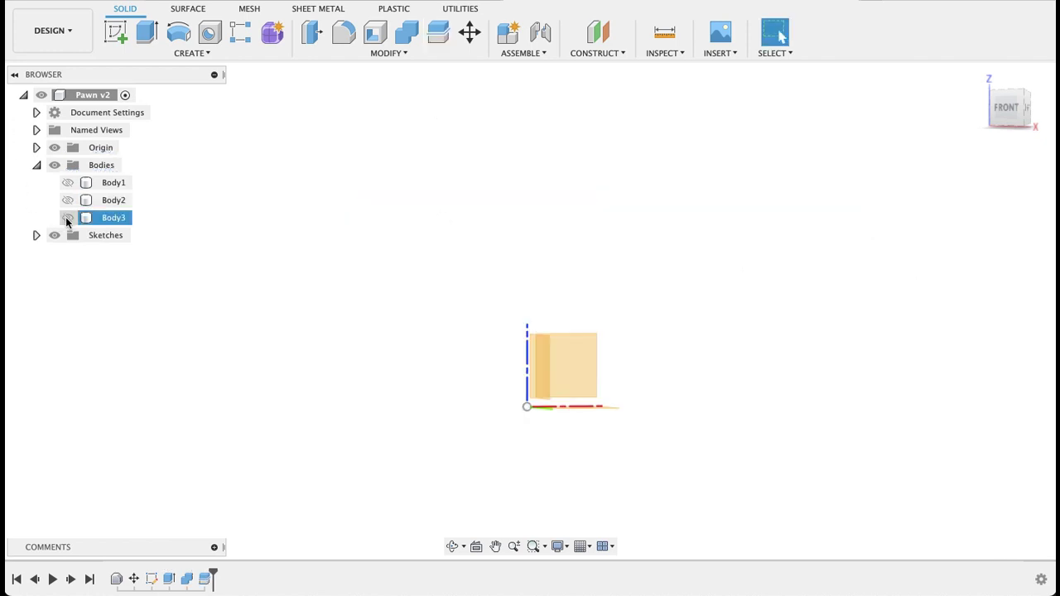
Show Body3, hide Body2, and hide the Origin axes and planes
left_click(67, 218)
left_click(67, 200)
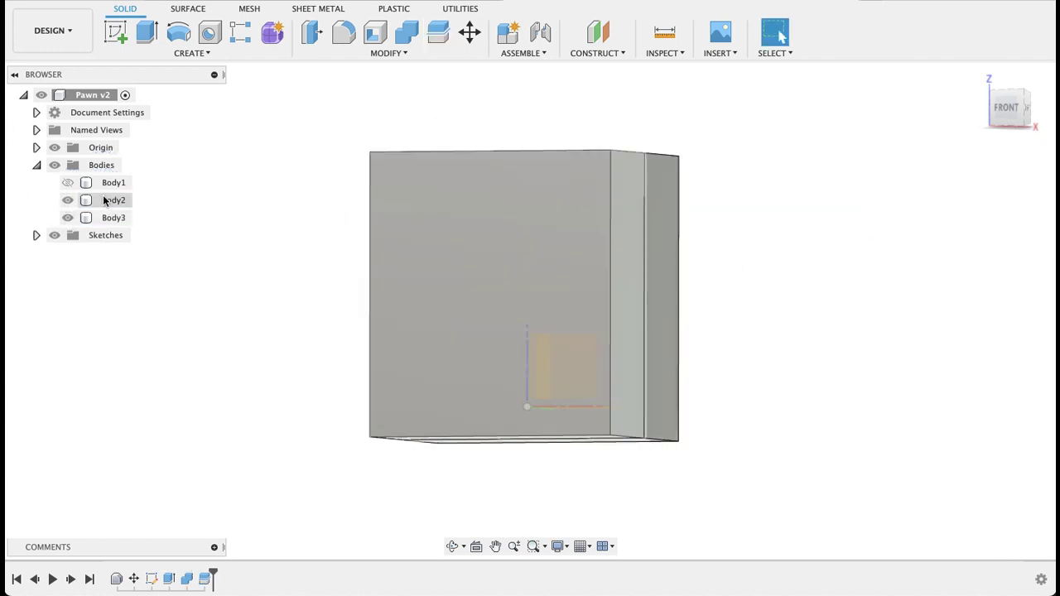
left_click(68, 219)
left_click(68, 219)
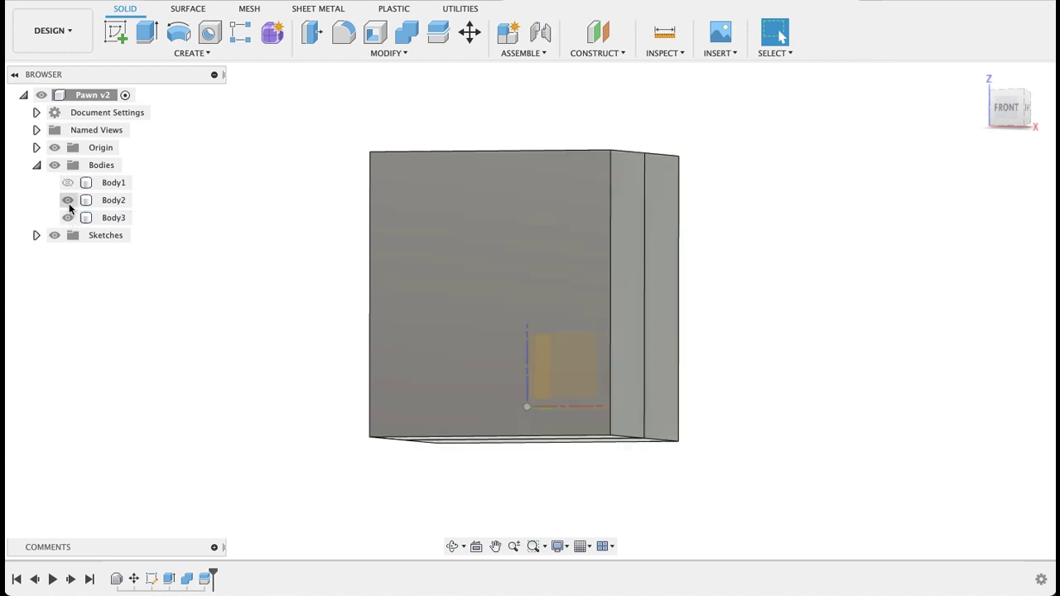
left_click(67, 200)
left_click(112, 218)
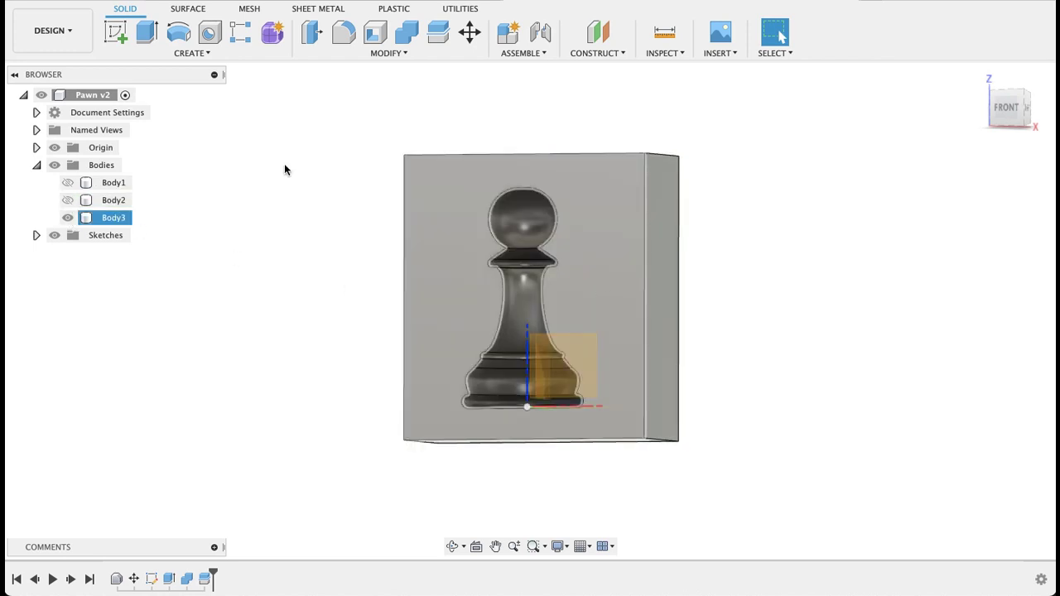
left_click(54, 148)
left_click(917, 232)
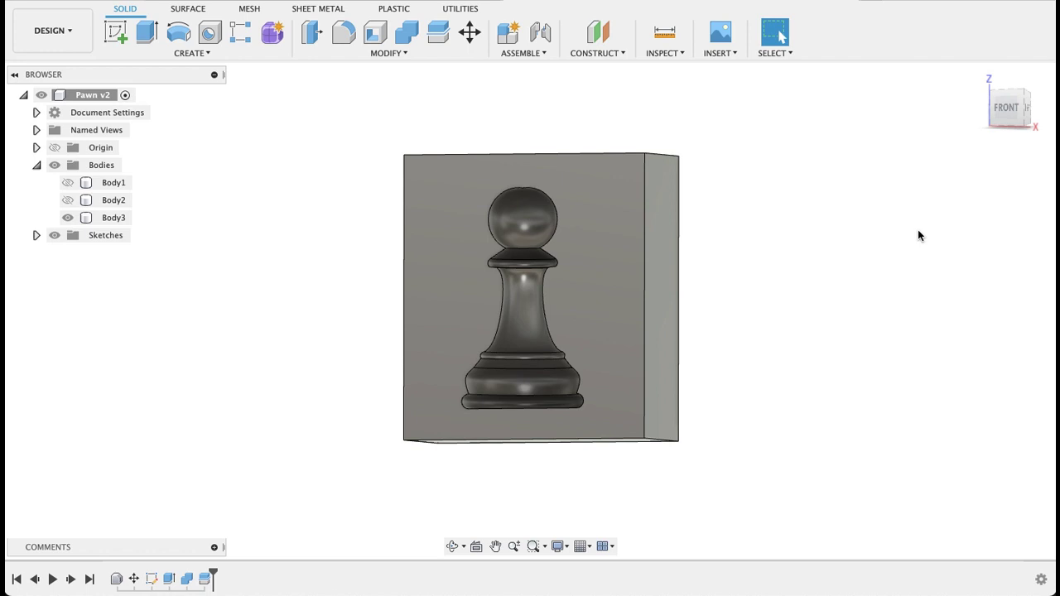
middle_click_drag(897, 246, 838, 246, "shift")
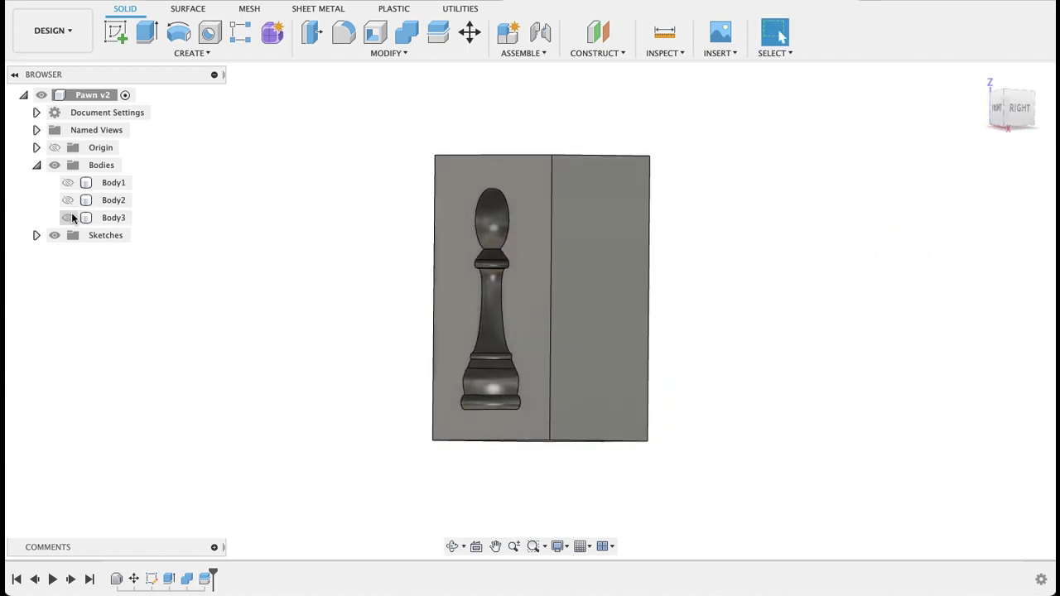
Recheck both halves' visibility, ending with only Body3 shown to expose the pawn cavity
left_click(68, 217)
left_click(68, 217)
left_click(68, 201)
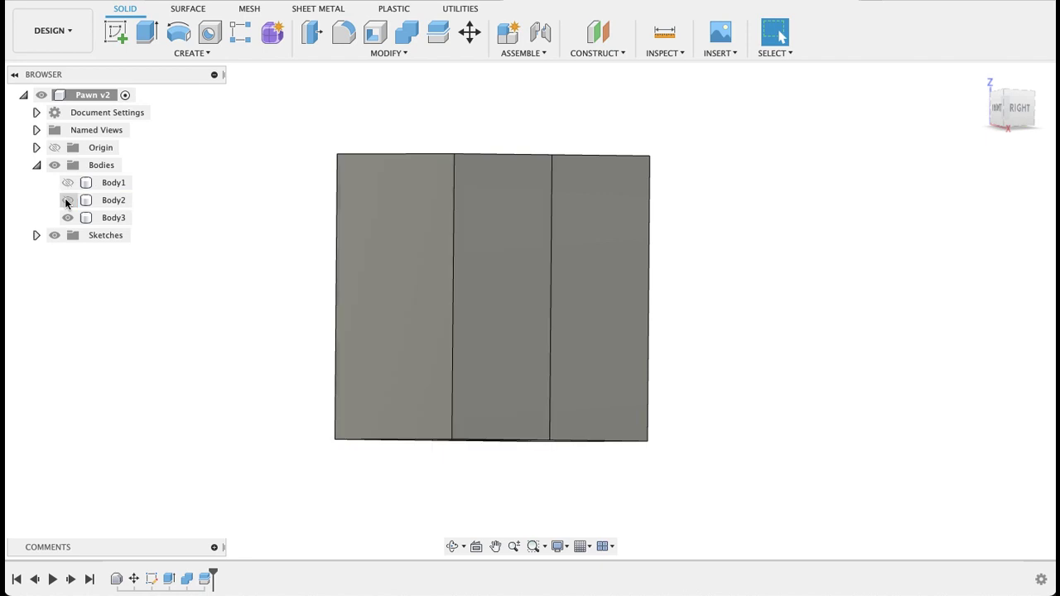
left_click(68, 201)
left_click(68, 217)
left_click(68, 200)
left_click(68, 217)
left_click(68, 218)
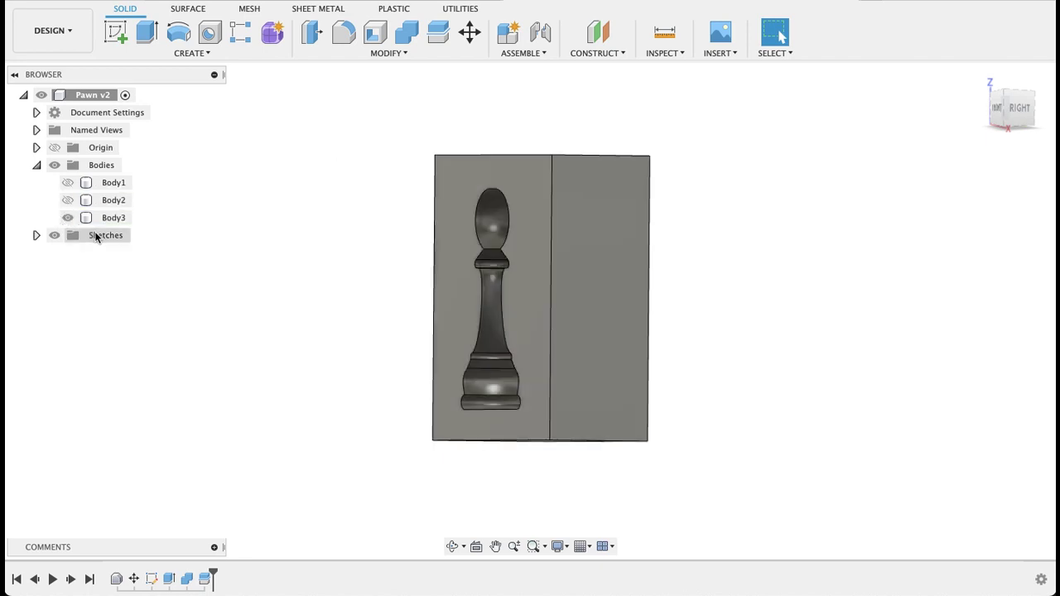
left_click(83, 217)
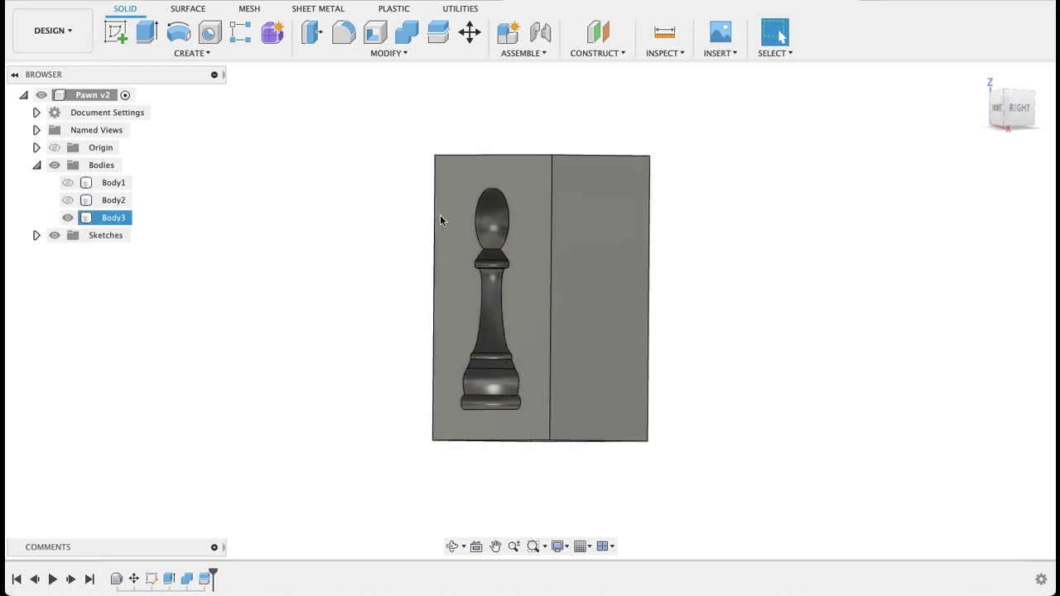
left_click(984, 229)
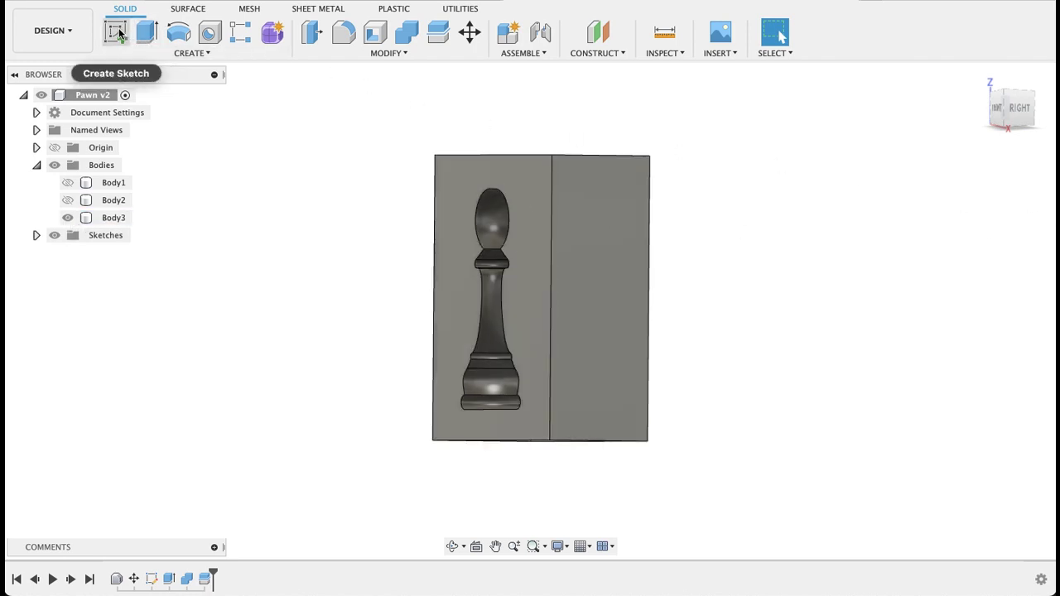
left_click(67, 217)
left_click(68, 217)
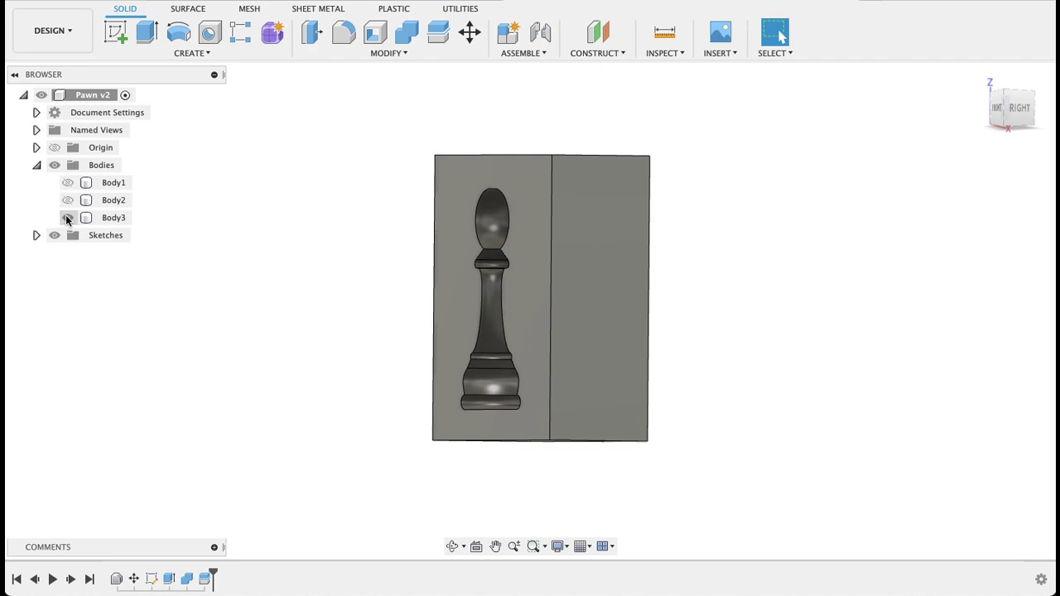
left_click(69, 202)
left_click(68, 200)
Start a sketch on the mold half's cavity face and place a 3 mm circle near the top-left corner
left_click(116, 32)
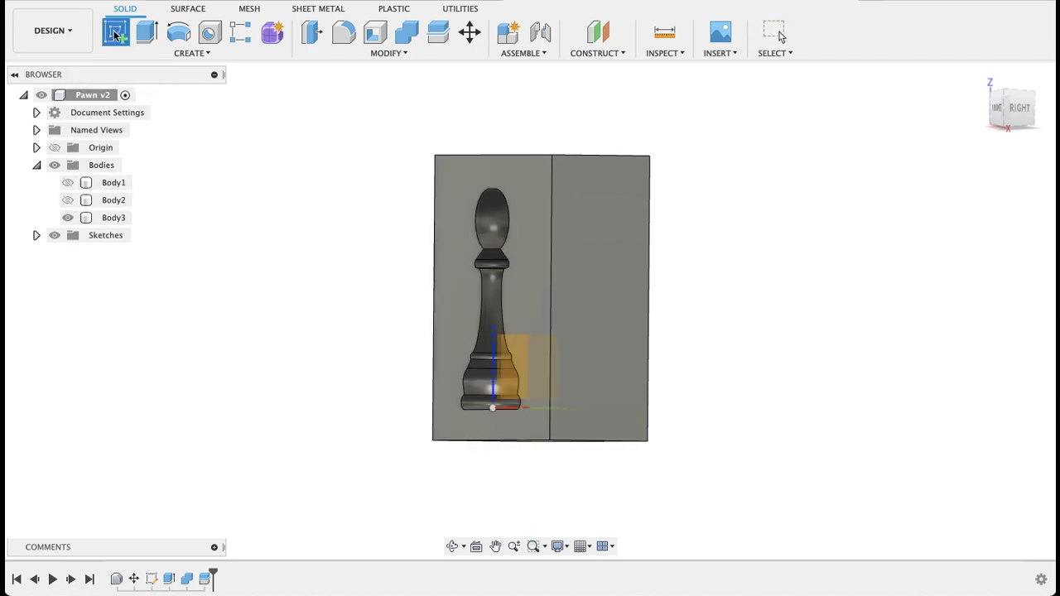
left_click(457, 187)
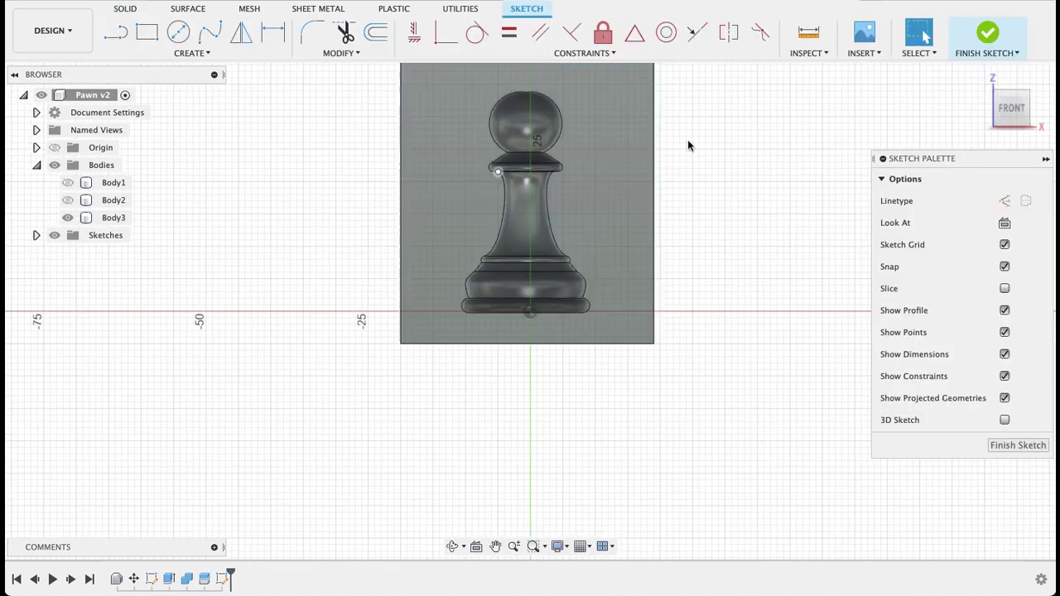
middle_click_drag(753, 130, 742, 168)
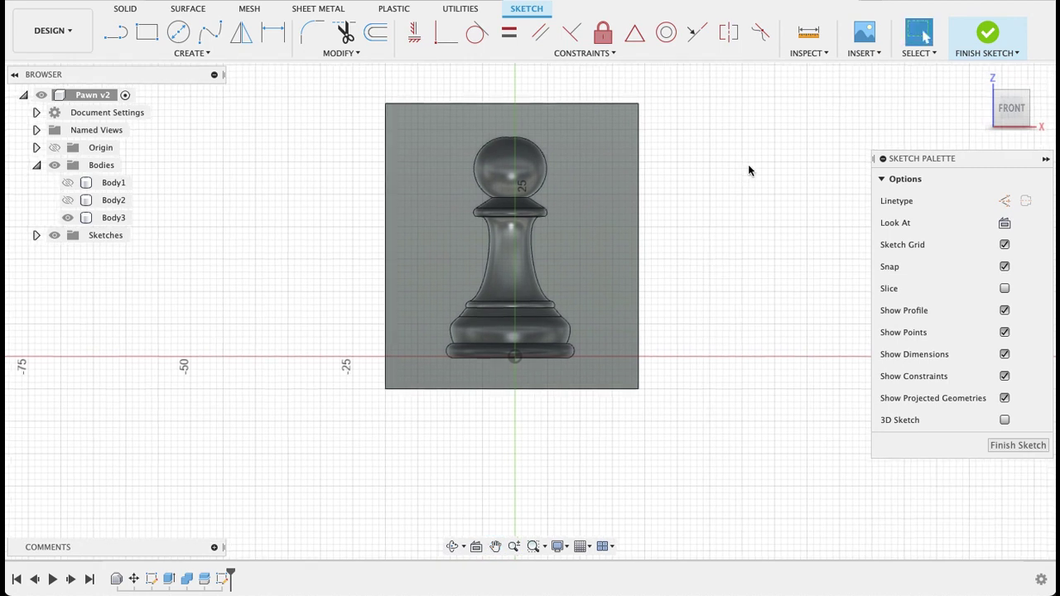
left_click(178, 32)
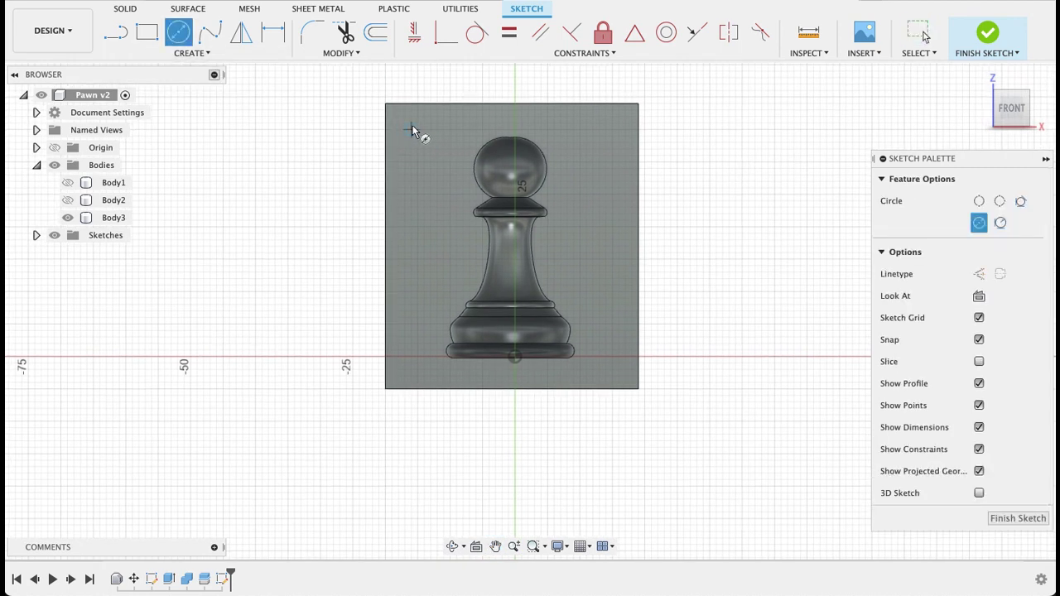
scroll(410, 129, "up", 2)
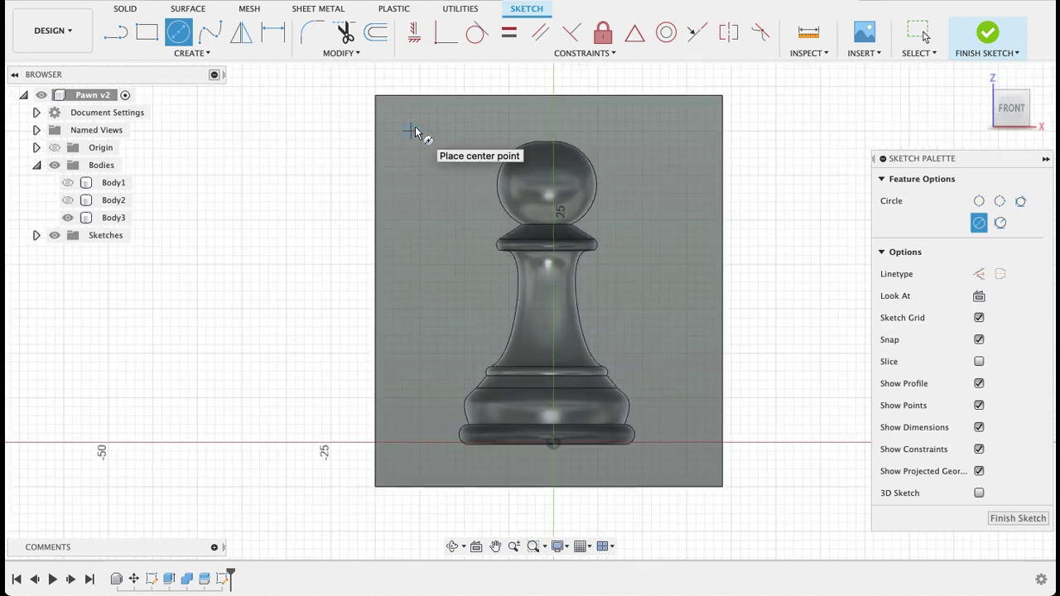
left_click(411, 130)
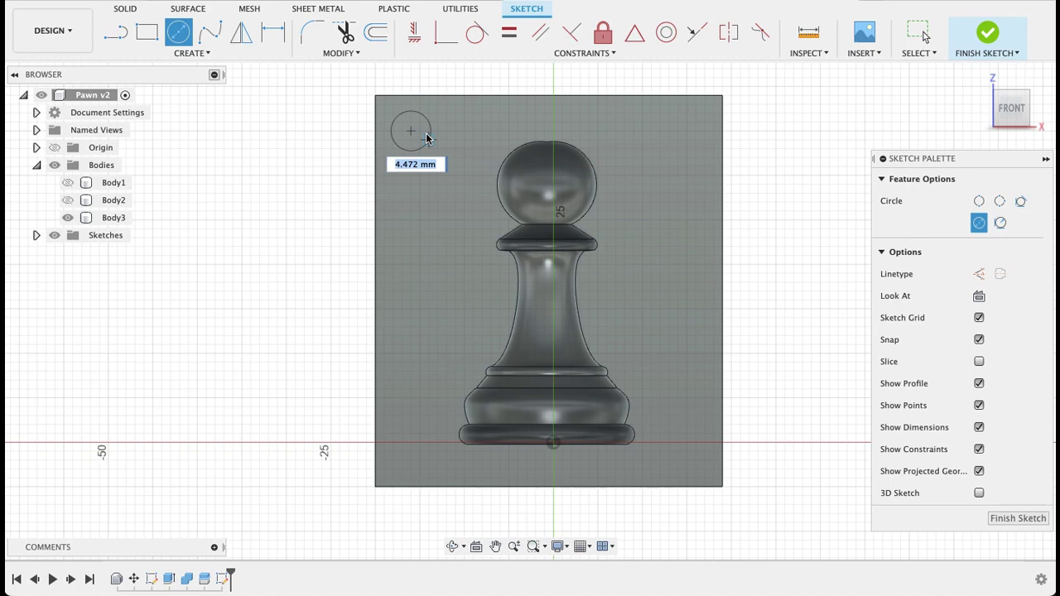
type("3")
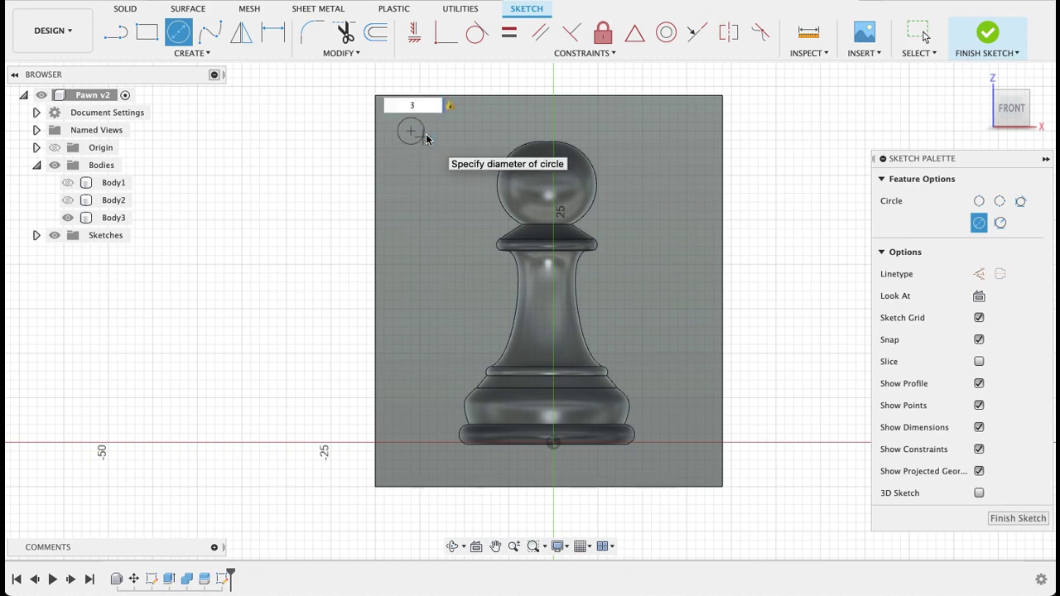
key("Return")
key("Escape")
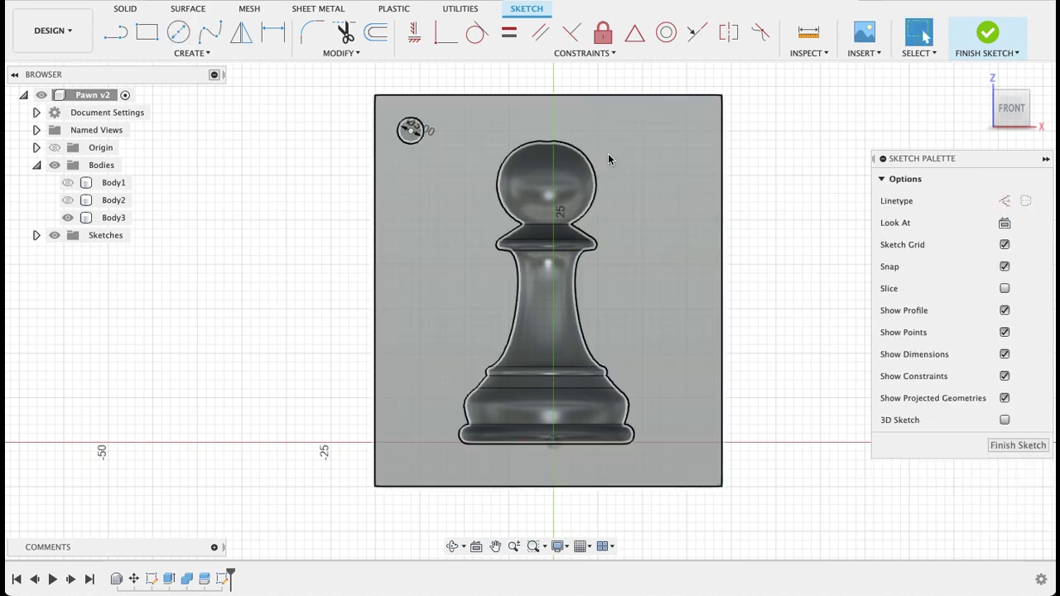
Add 3 mm circles near the top-right, bottom-right and bottom-left corners
key("c")
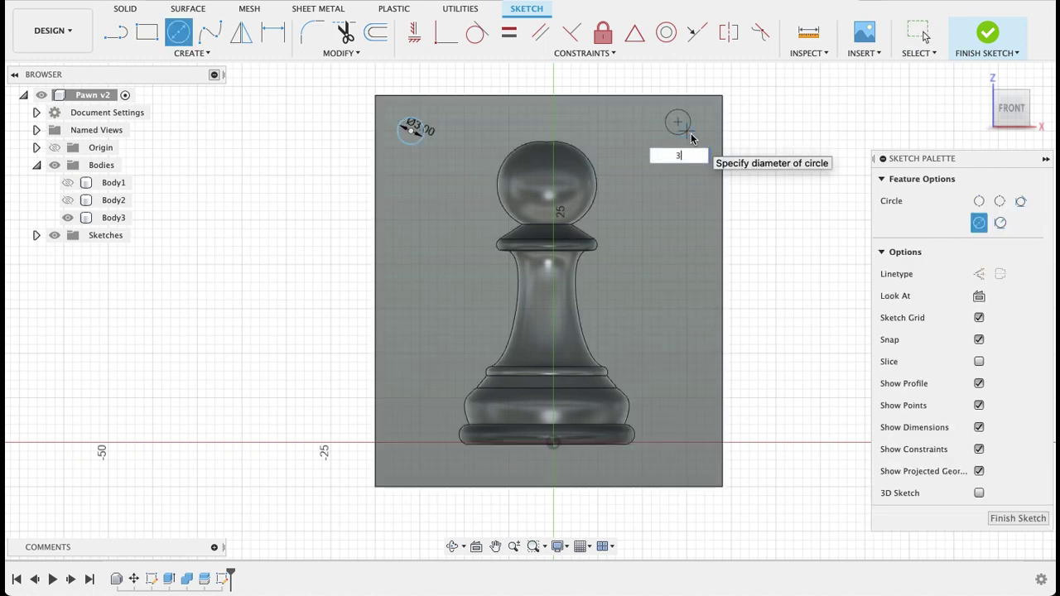
type("3")
key("Return")
key("Escape")
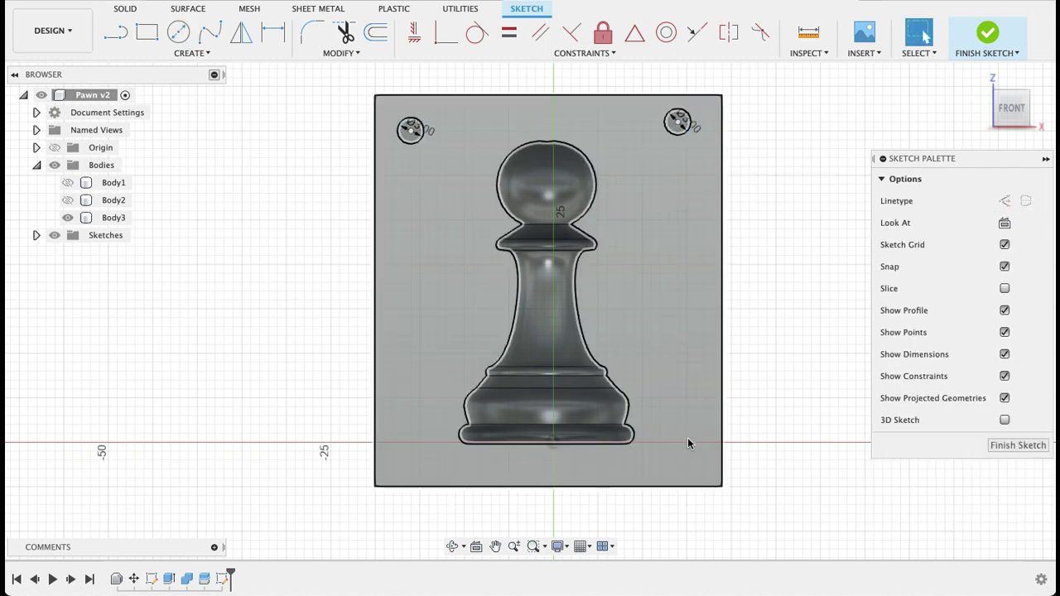
key("c")
left_click(688, 460)
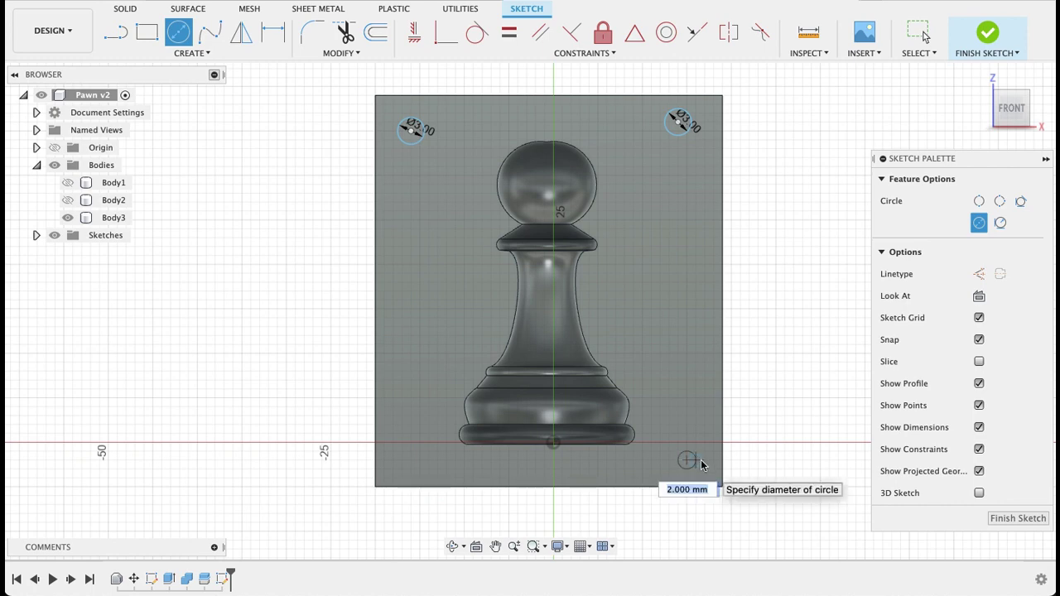
type("3")
key("Return")
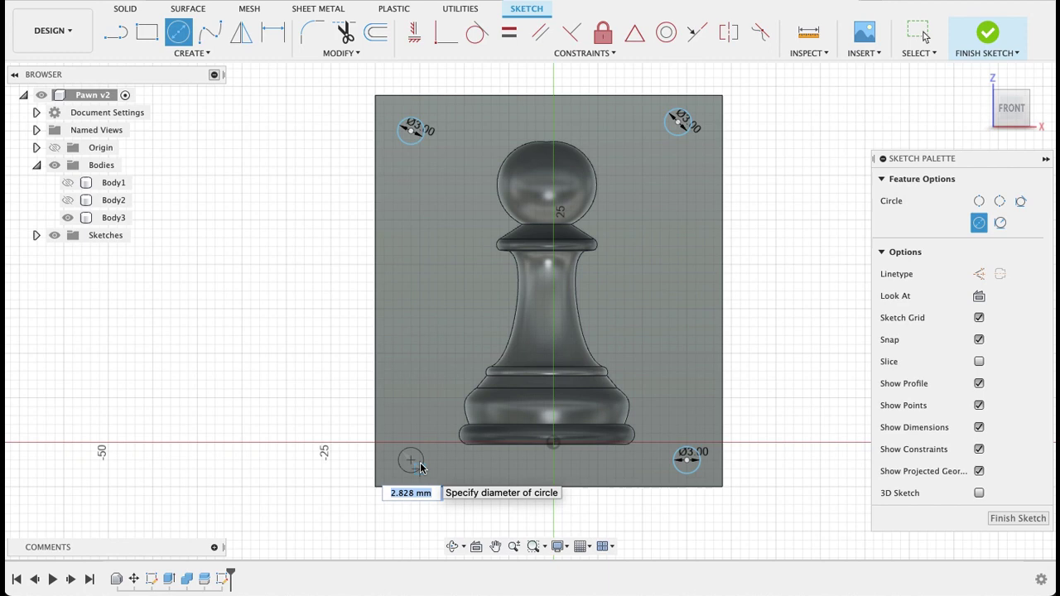
key("Return")
key("Escape")
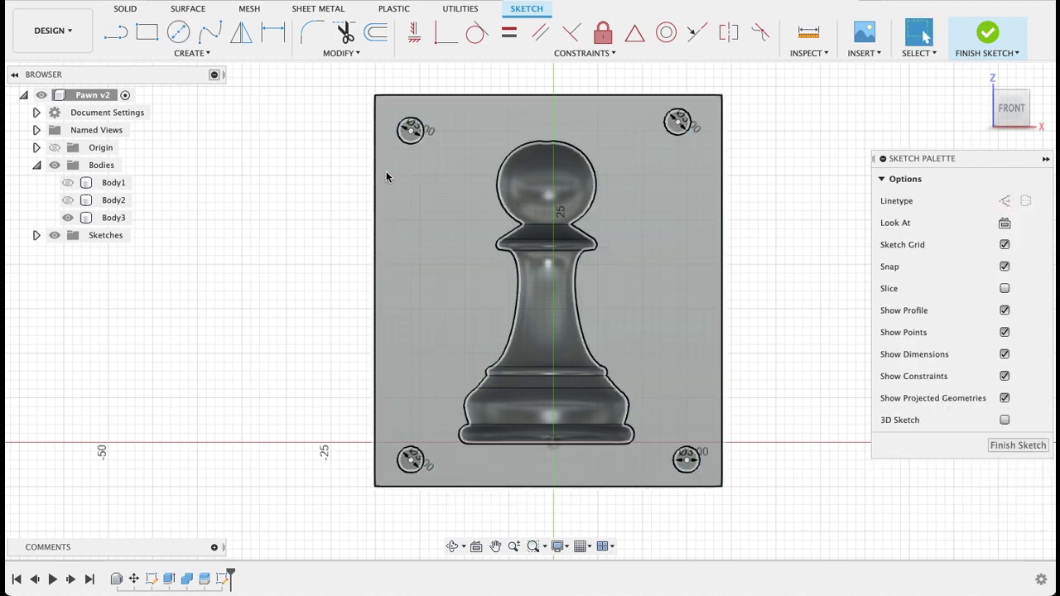
Dimension the top-left circle's centre 4 mm from the top and left block edges
key("d")
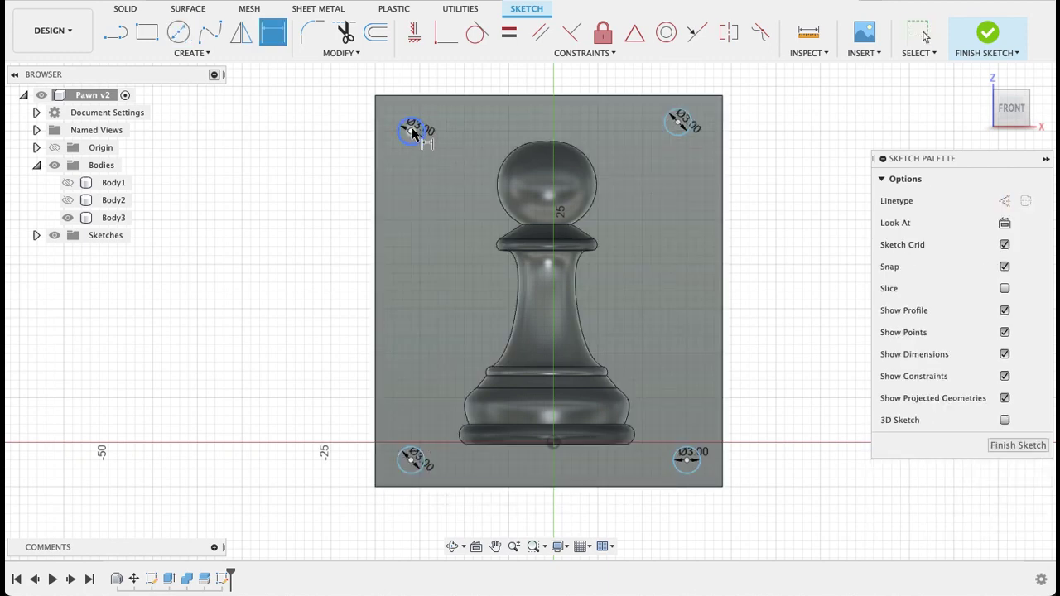
left_click(411, 130)
left_click(409, 96)
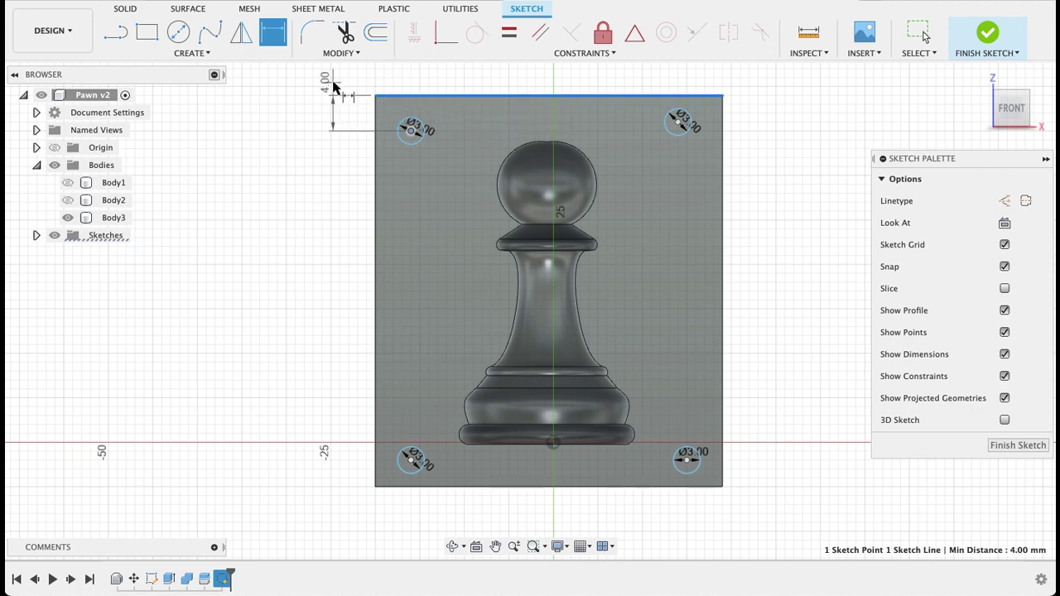
left_click(334, 86)
key("Return")
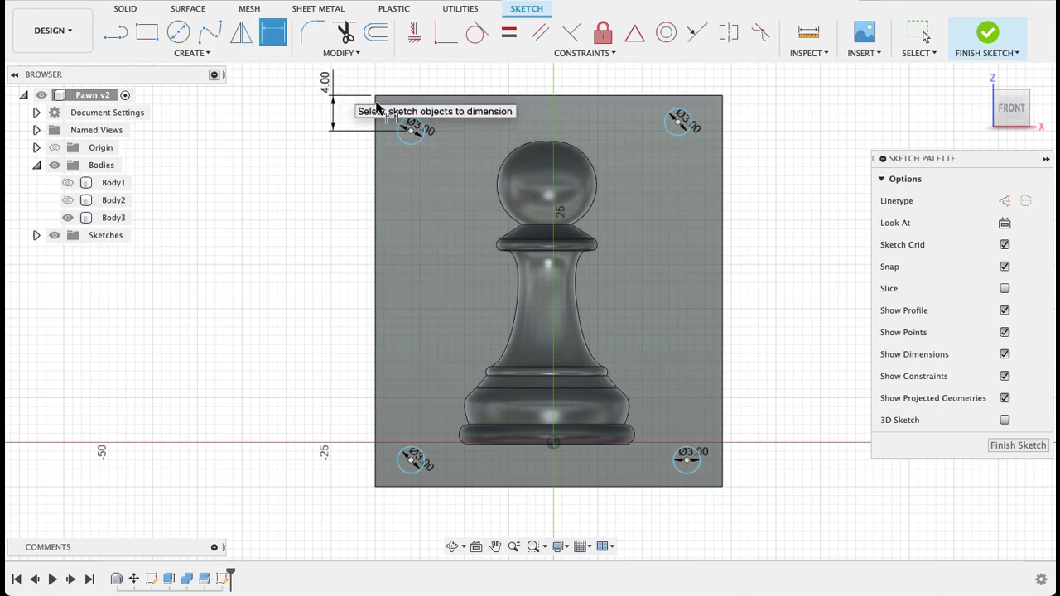
left_click(411, 130)
left_click(377, 142)
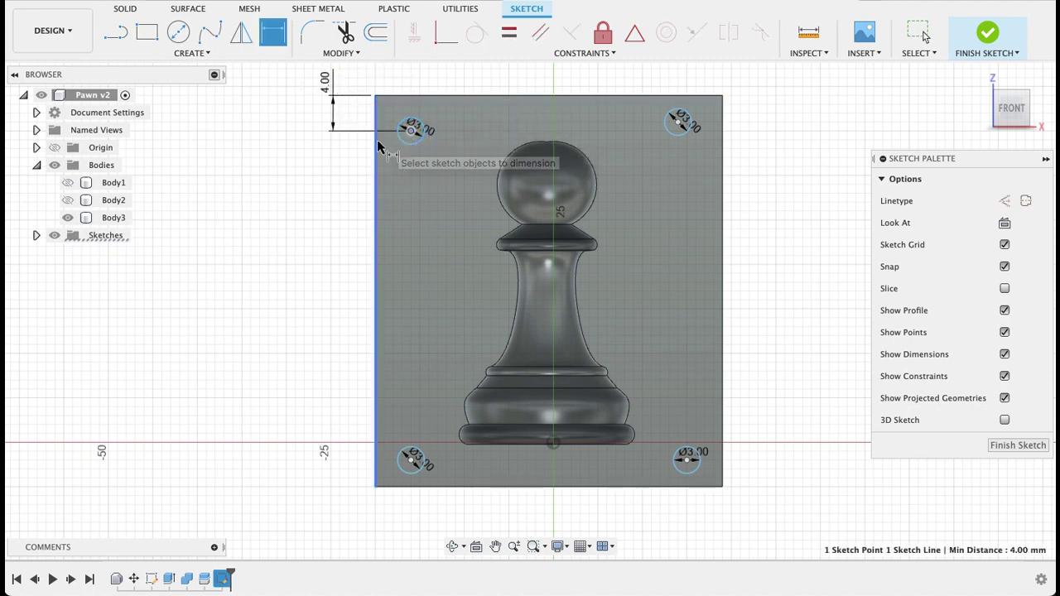
left_click(389, 172)
key("Return")
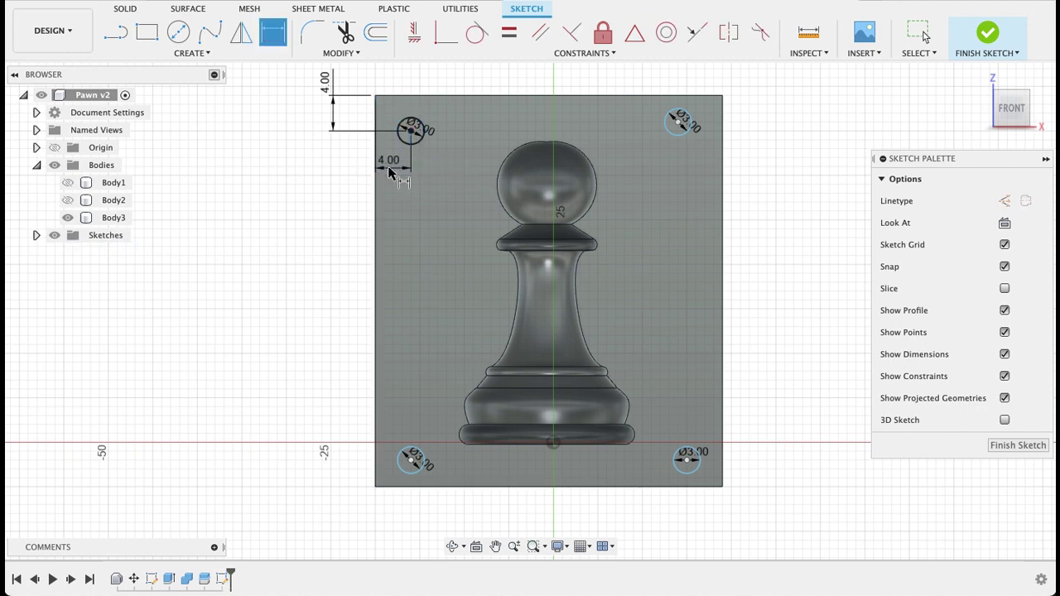
Dimension the top-right circle's centre 4 mm from the top and right edges
left_click(681, 124)
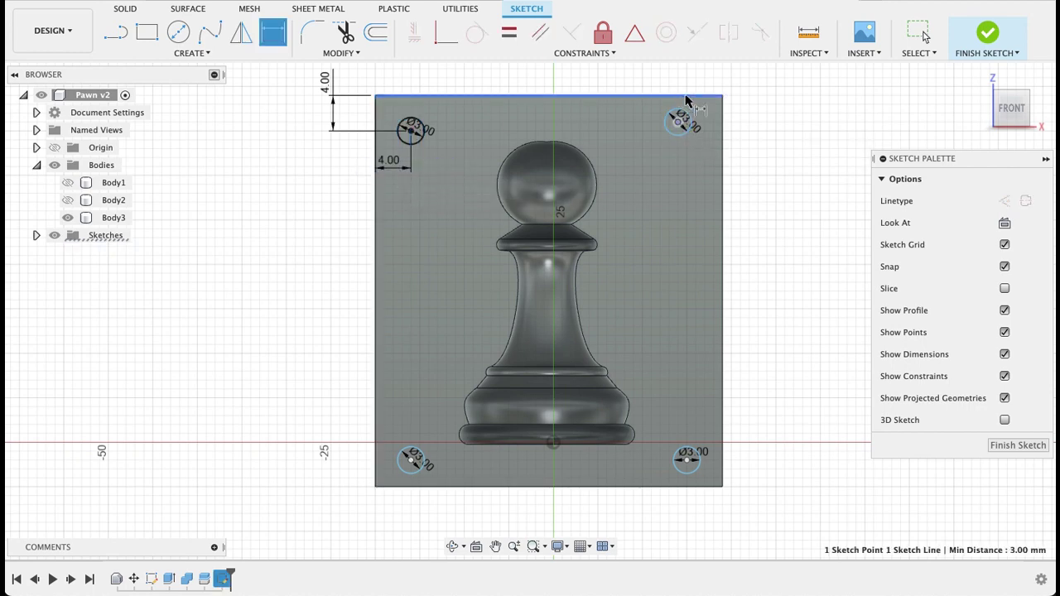
left_click(744, 103)
type("4")
key("Return")
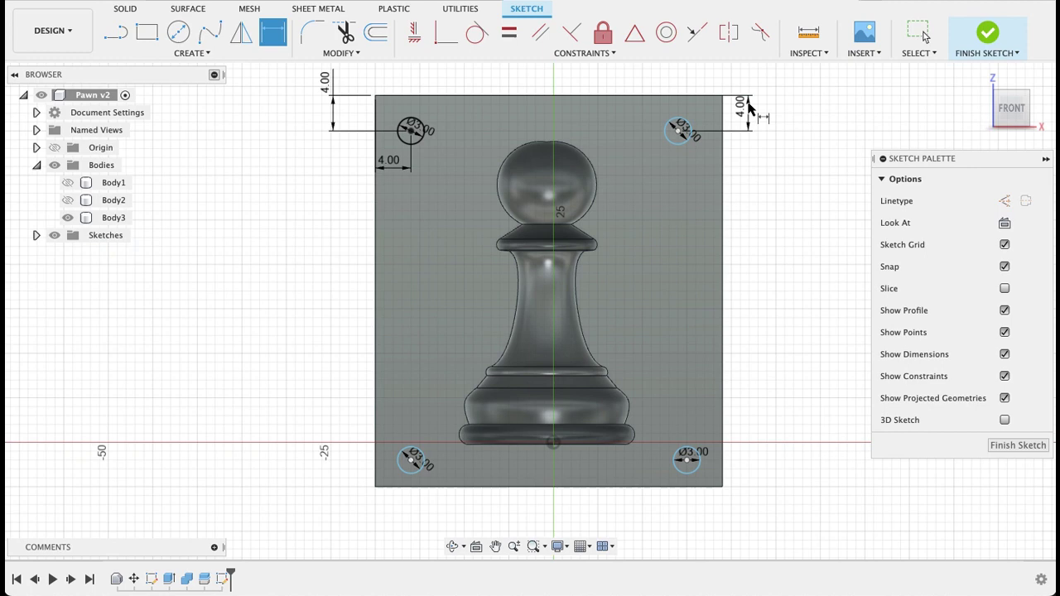
left_click(679, 128)
left_click(723, 165)
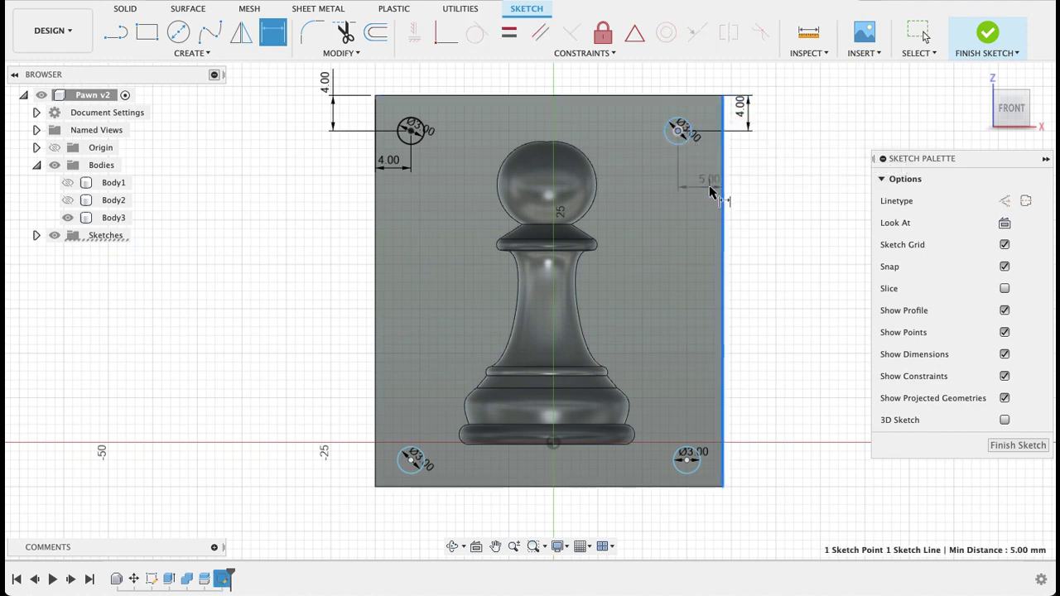
left_click(709, 191)
type("4")
key("Return")
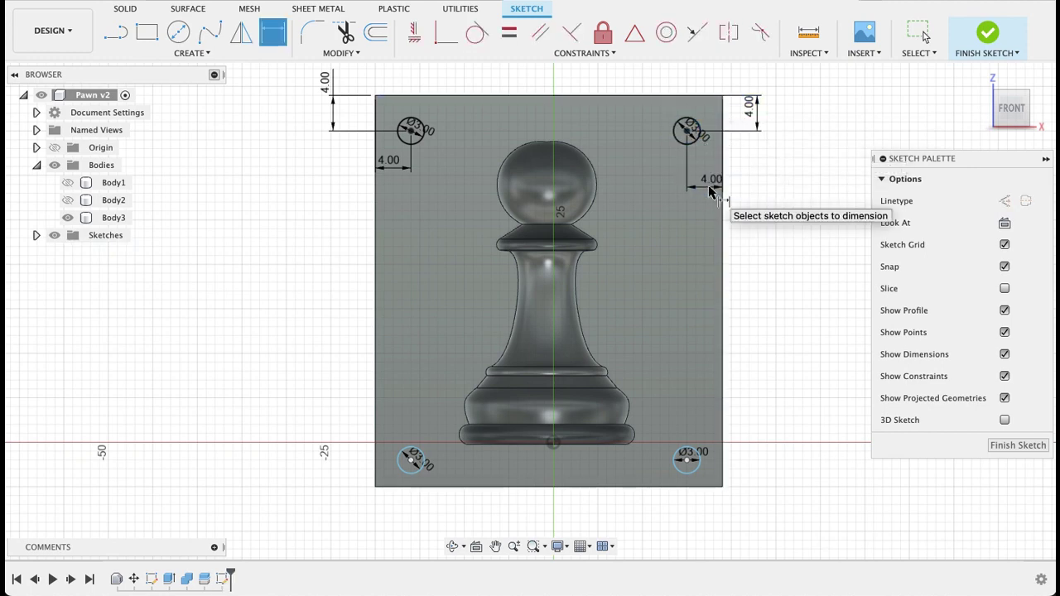
Dimension the bottom-right circle's centre 4 mm from the right and bottom edges
left_click(688, 461)
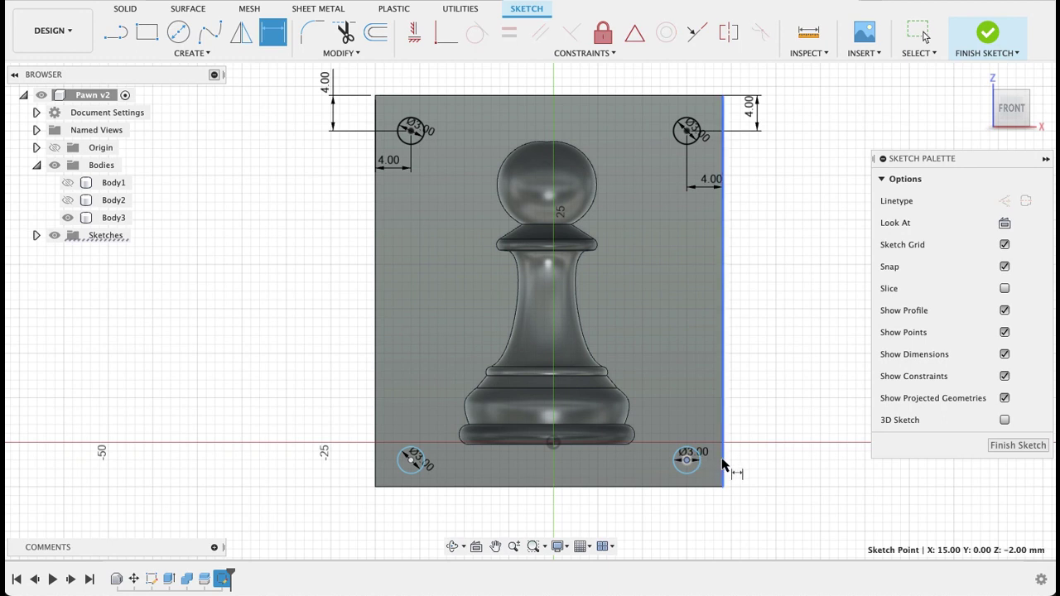
left_click(723, 466, "shift")
left_click(687, 403)
key("Return")
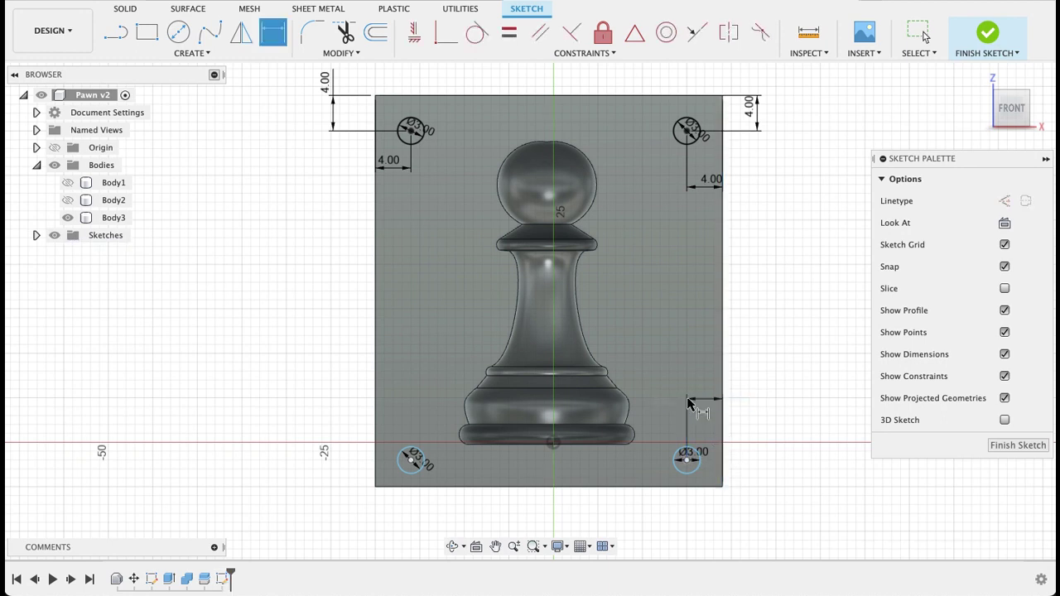
left_click(694, 487)
left_click(736, 460)
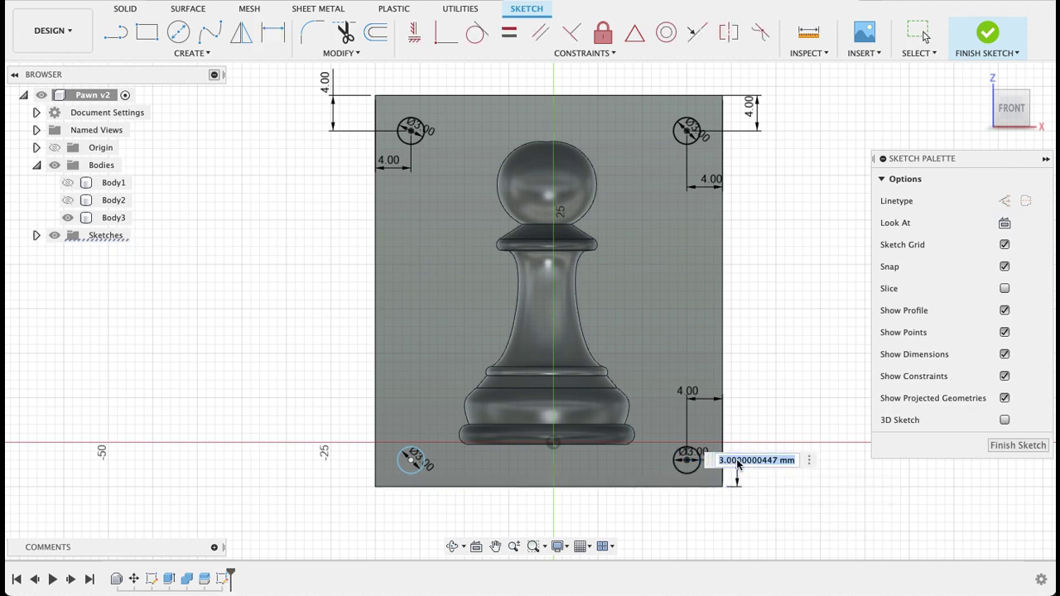
type("4")
key("Return")
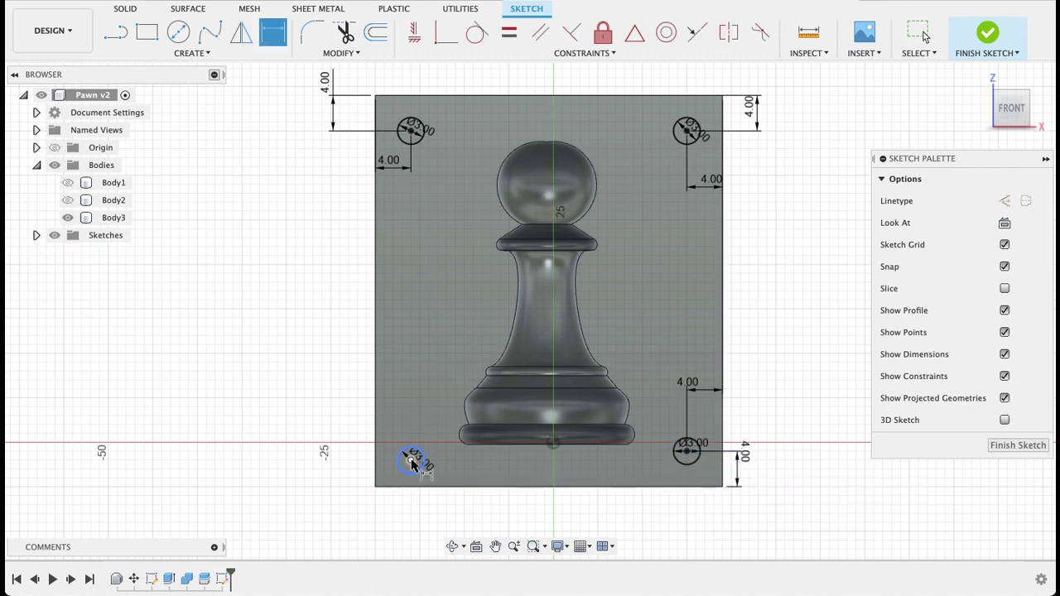
Dimension the bottom-left circle's centre 4 mm from the bottom and left edges
left_click(411, 461)
left_click(420, 487)
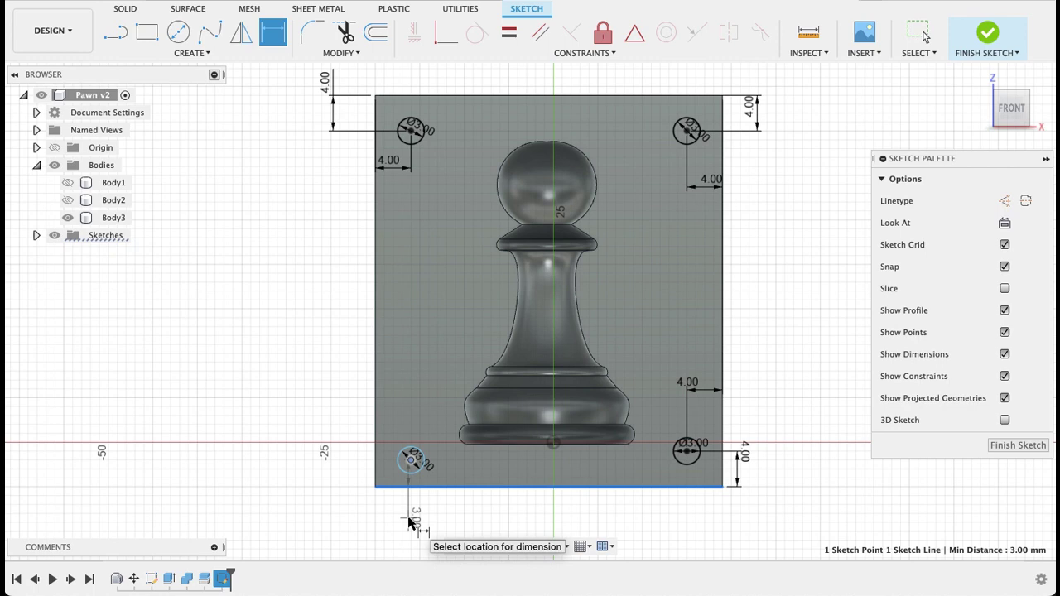
left_click(409, 521)
type("4")
key("Return")
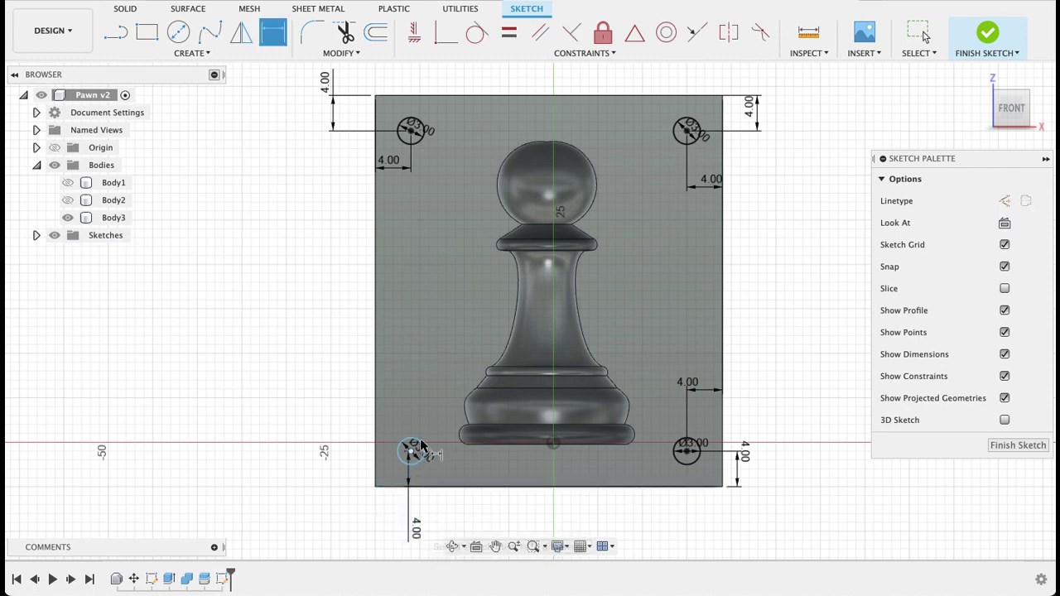
left_click(411, 460)
left_click(375, 462)
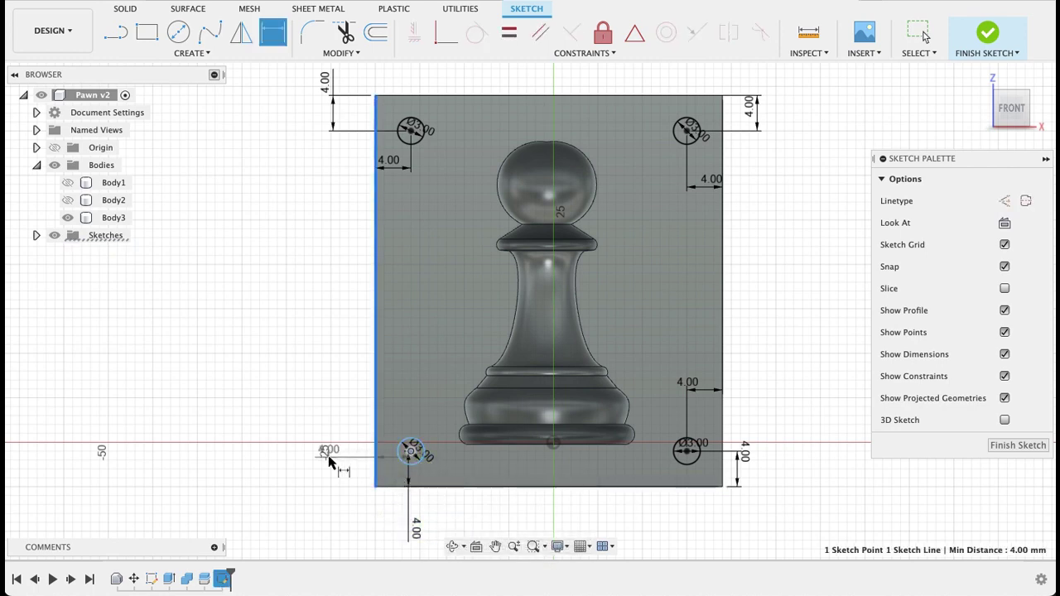
left_click(328, 462)
type("4")
key("Return")
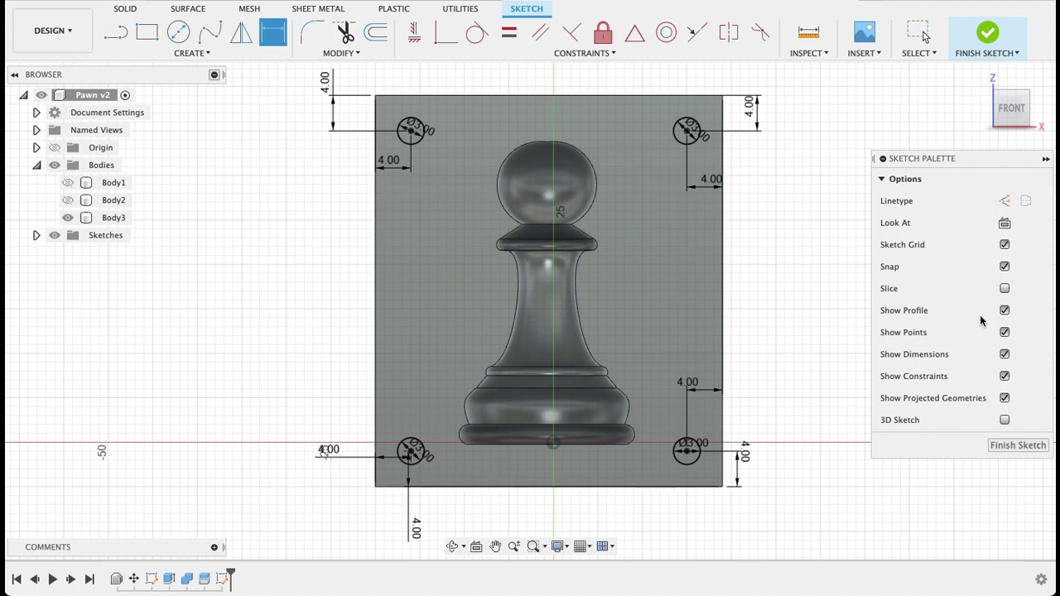
Finish the sketch and select the four corner circles as extrude profiles
left_click(1017, 445)
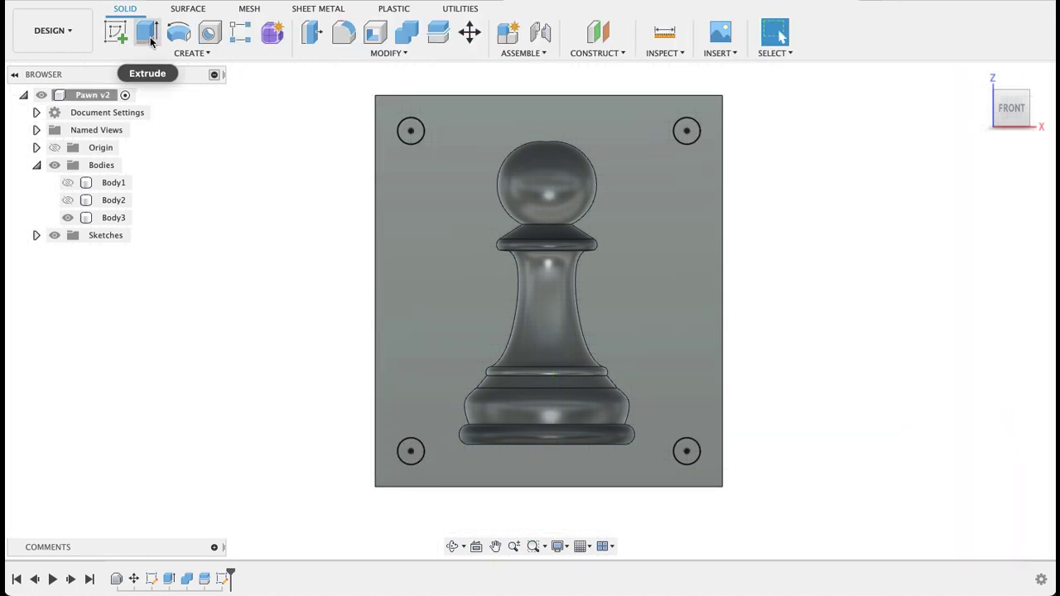
left_click(146, 31)
left_click(411, 130)
left_click(686, 130)
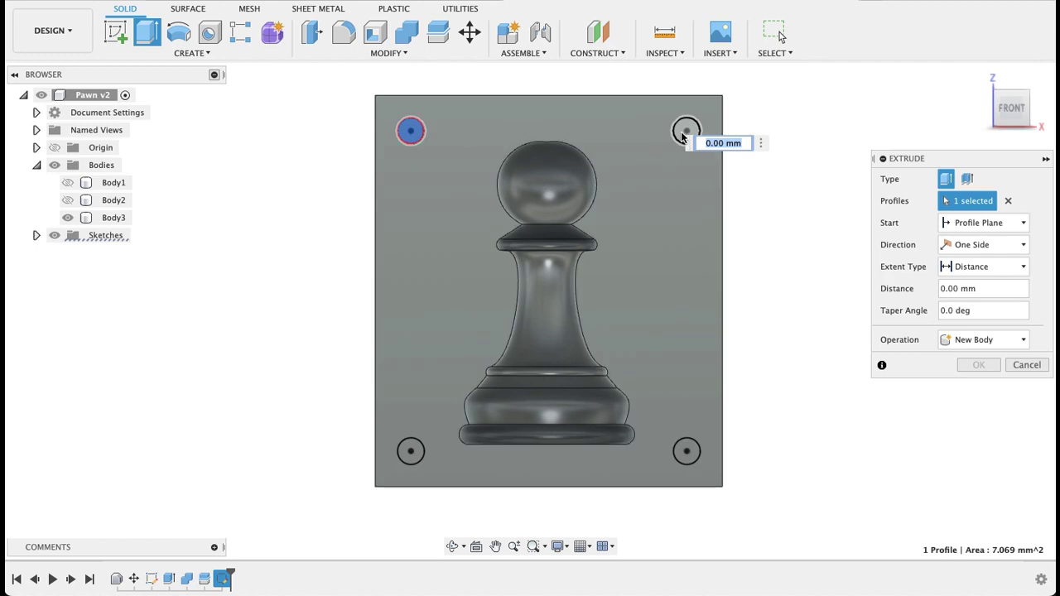
left_click(687, 447)
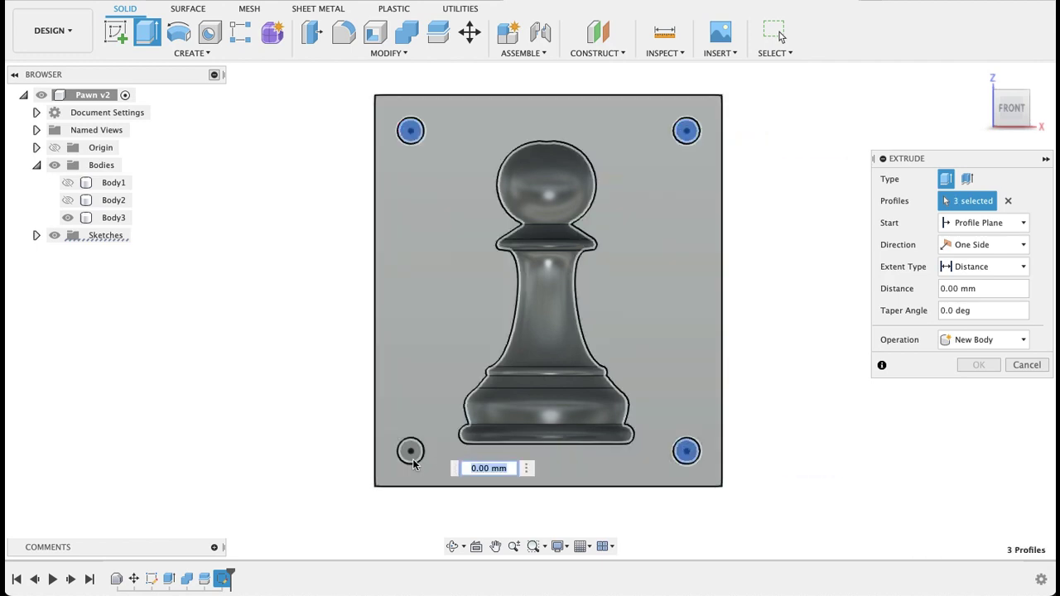
left_click(413, 455)
Extrude the four pins 4 mm out from the block face as a Join
middle_click_drag(762, 396, 732, 390, "shift")
middle_click_drag(390, 504, 462, 454, "shift")
left_click(415, 454)
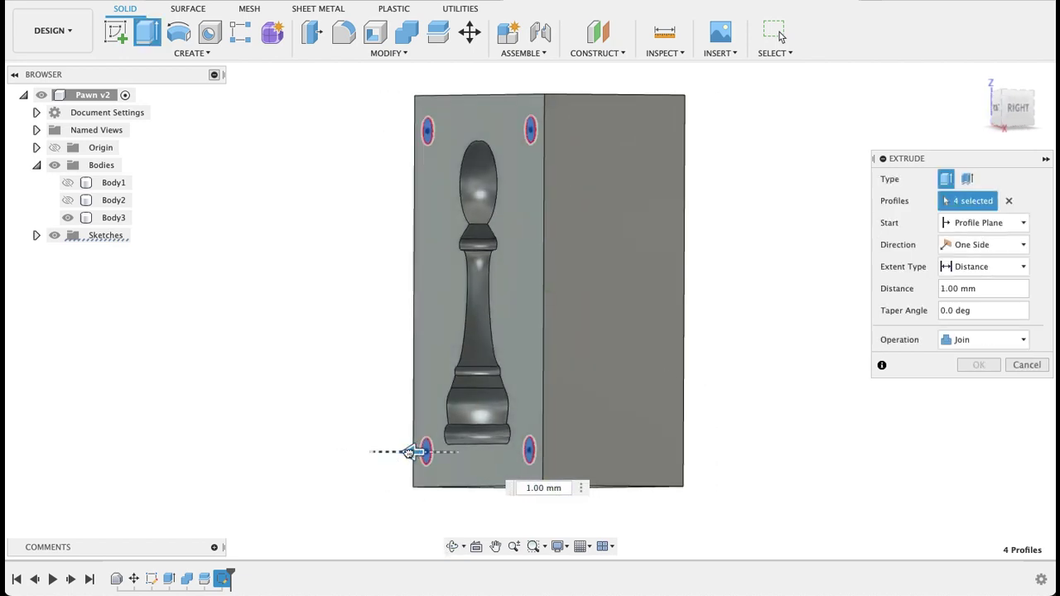
left_click_drag(408, 452, 388, 451)
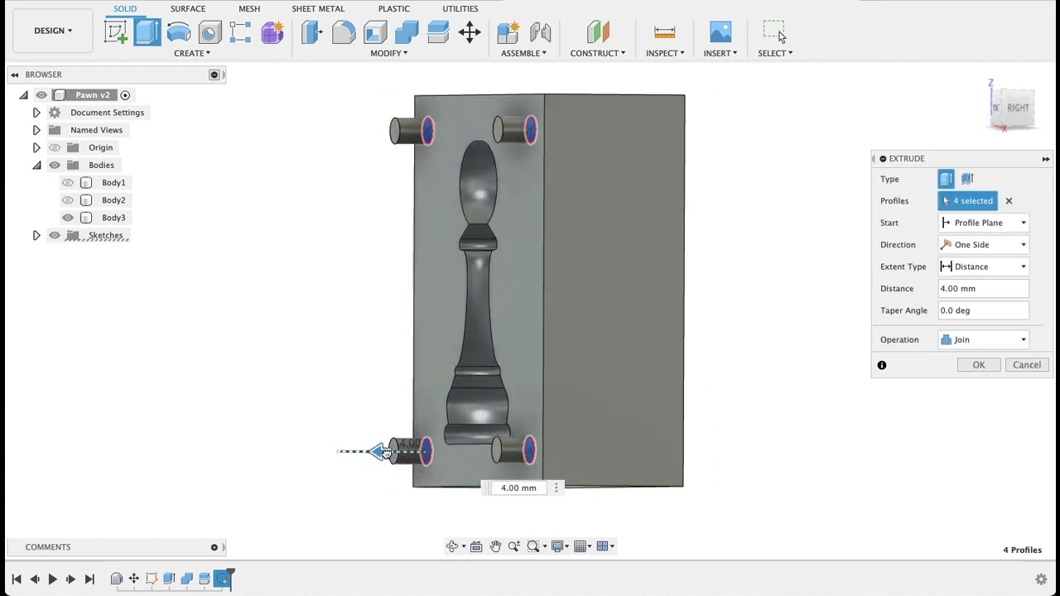
left_click_drag(386, 452, 379, 451)
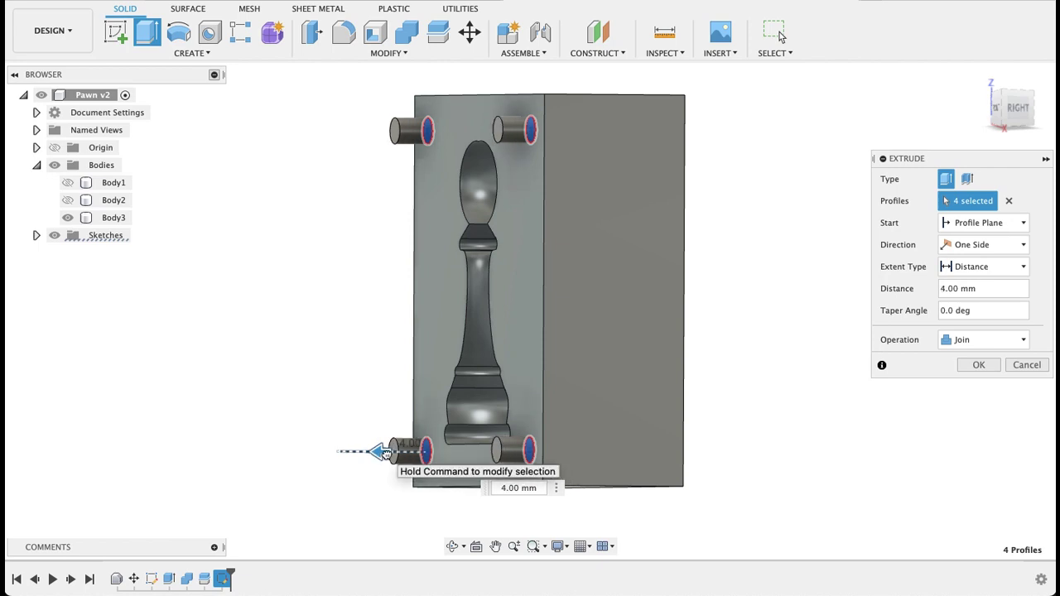
left_click(978, 364)
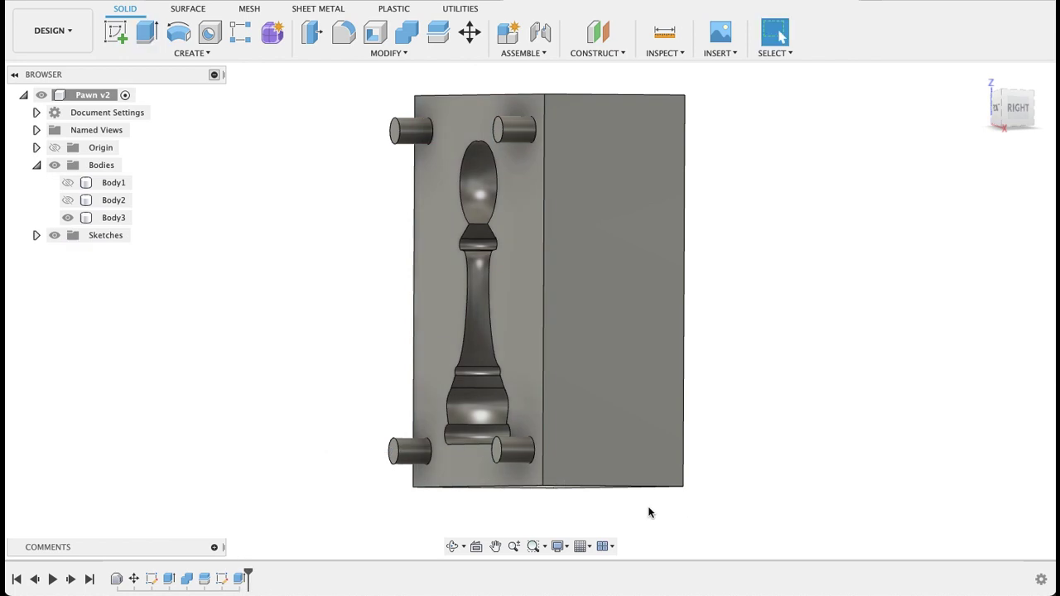
Fillet the end edges of all four pins with a 1 mm radius
left_click(342, 35)
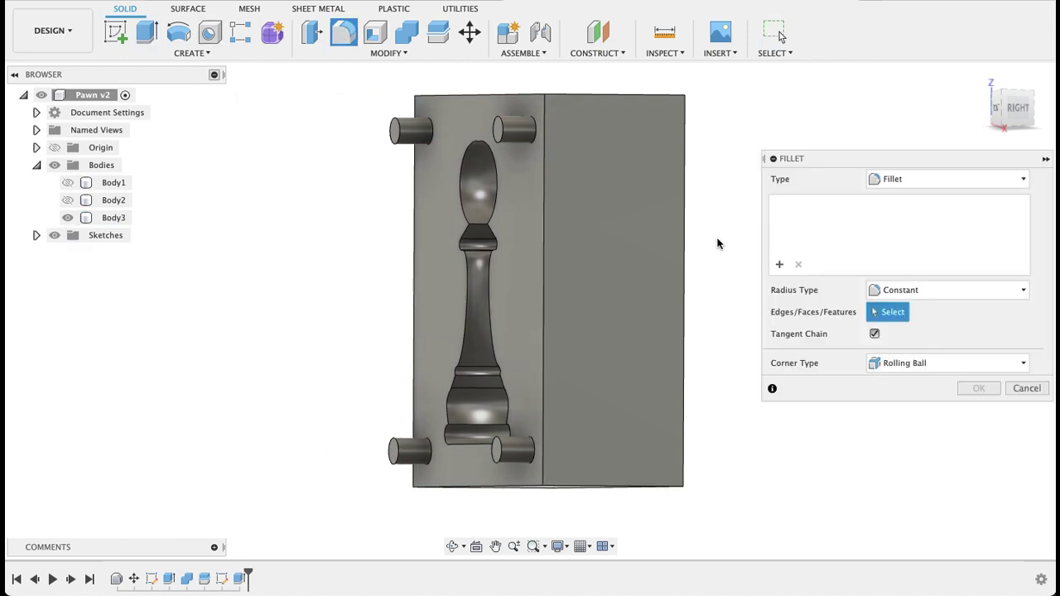
middle_click_drag(716, 241, 733, 239, "shift")
left_click(546, 128)
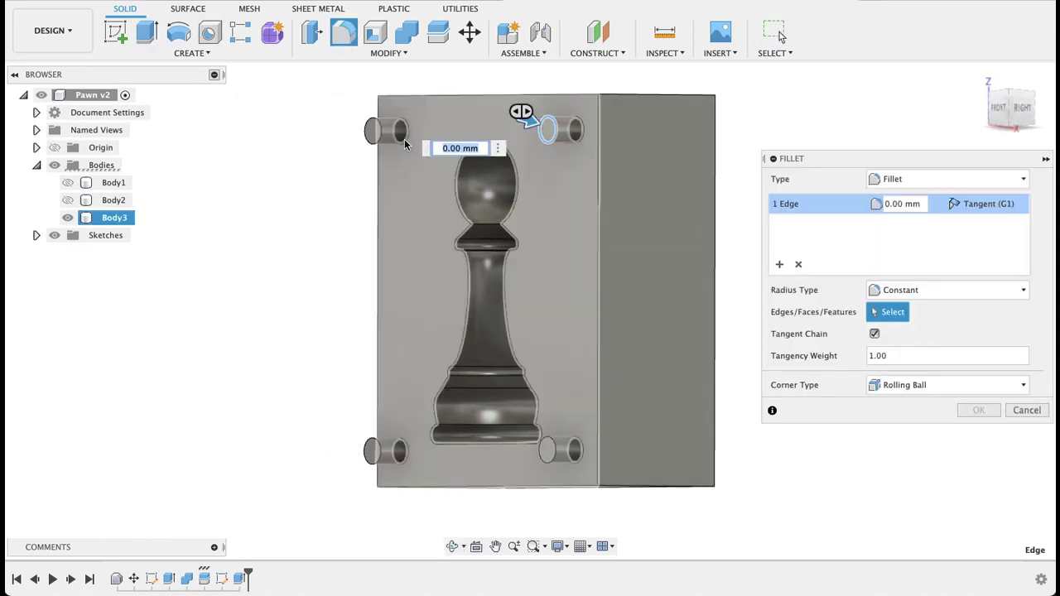
left_click(374, 131)
left_click(369, 453)
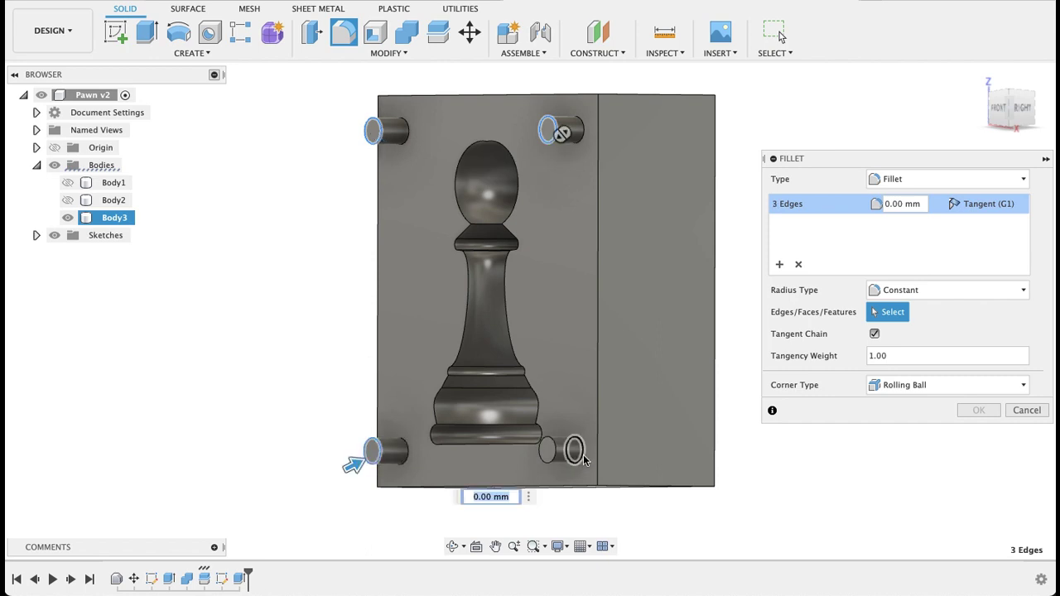
left_click(549, 451)
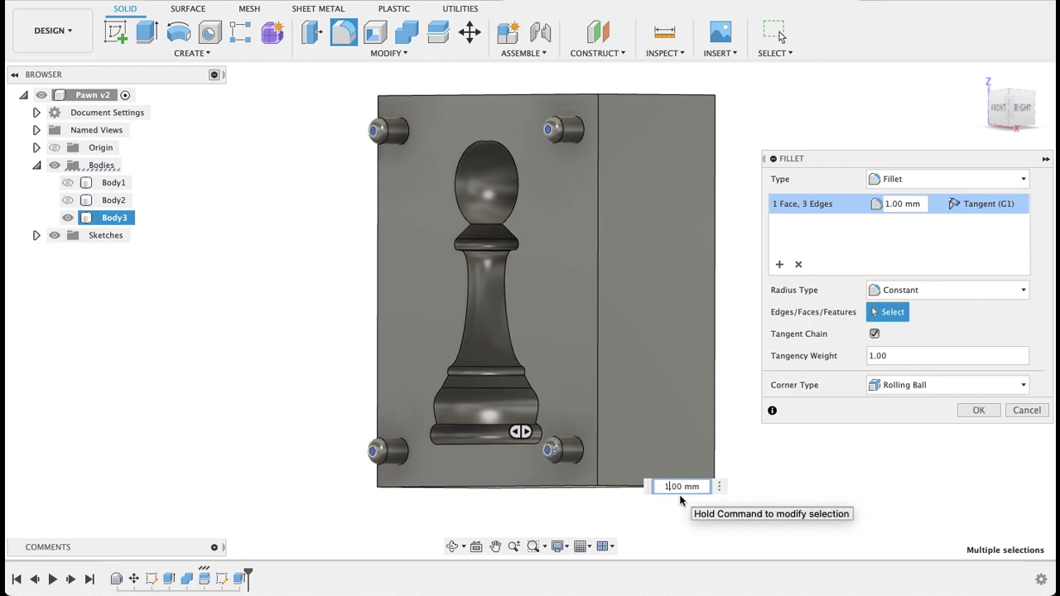
left_click(979, 410)
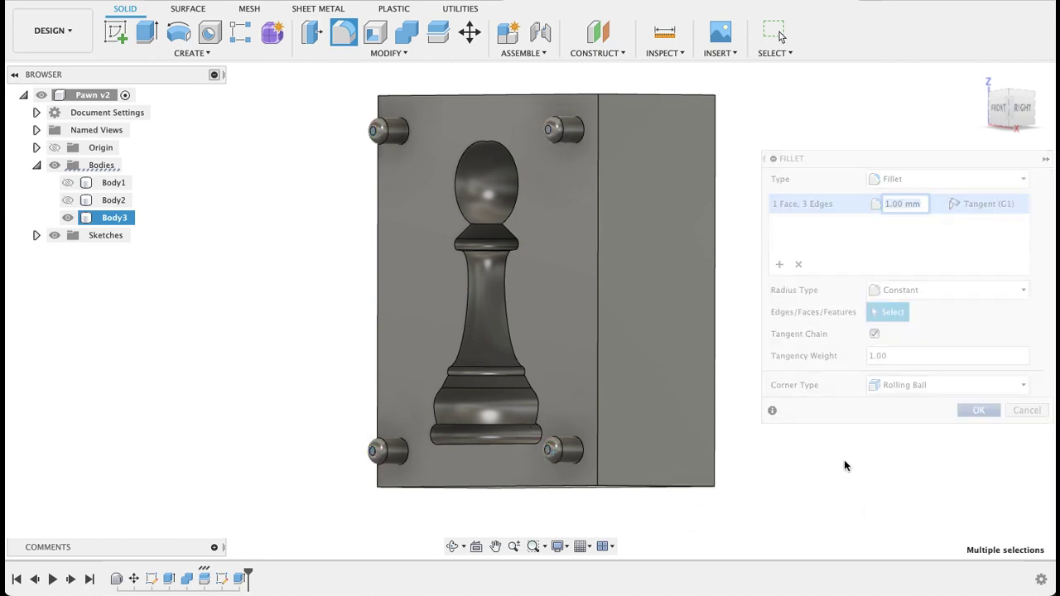
middle_click_drag(778, 460, 762, 433, "shift")
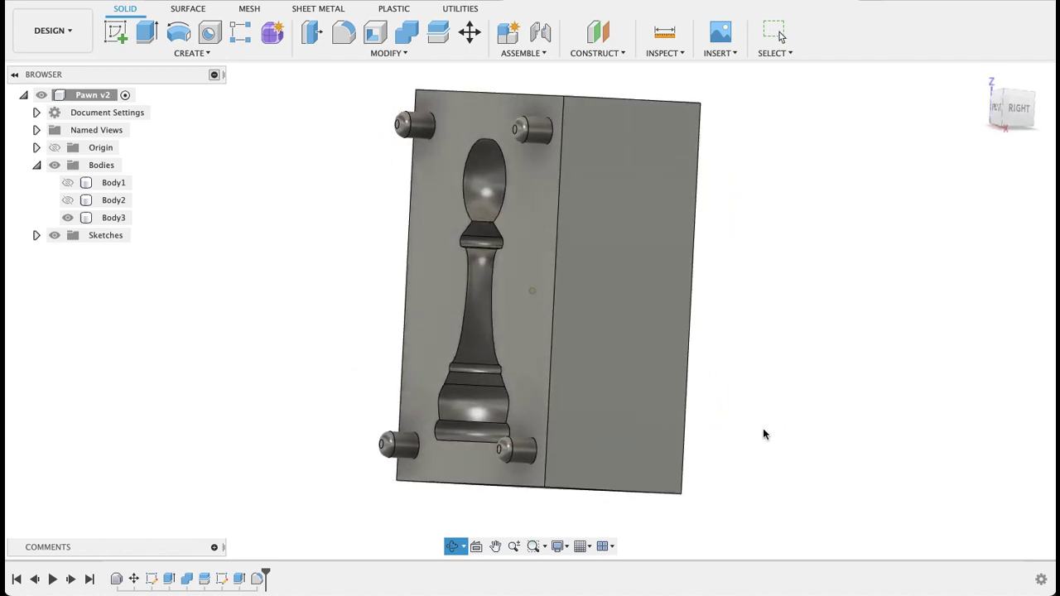
Make the second mold half, Body2, visible
left_click(530, 405)
left_click(385, 382)
left_click(68, 200)
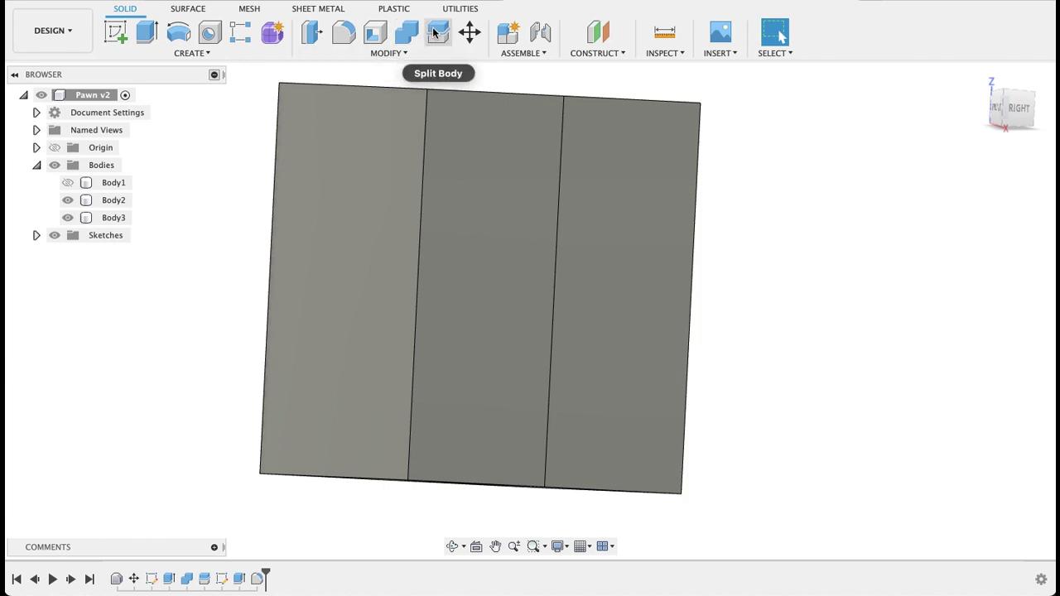
Combine-cut Body3 from target Body2 with Keep Tools checked
left_click(406, 32)
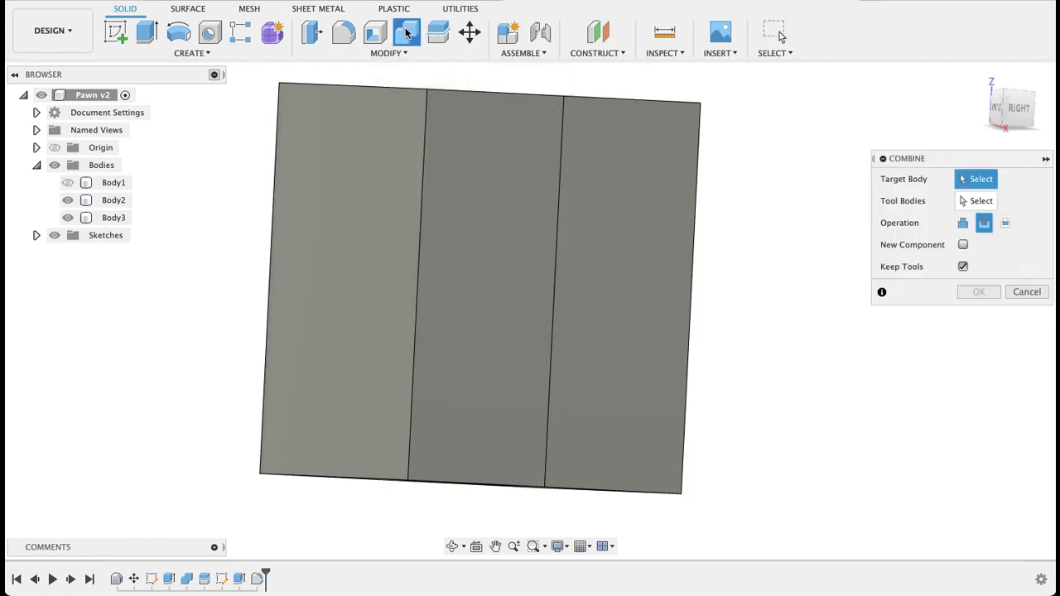
left_click(480, 209)
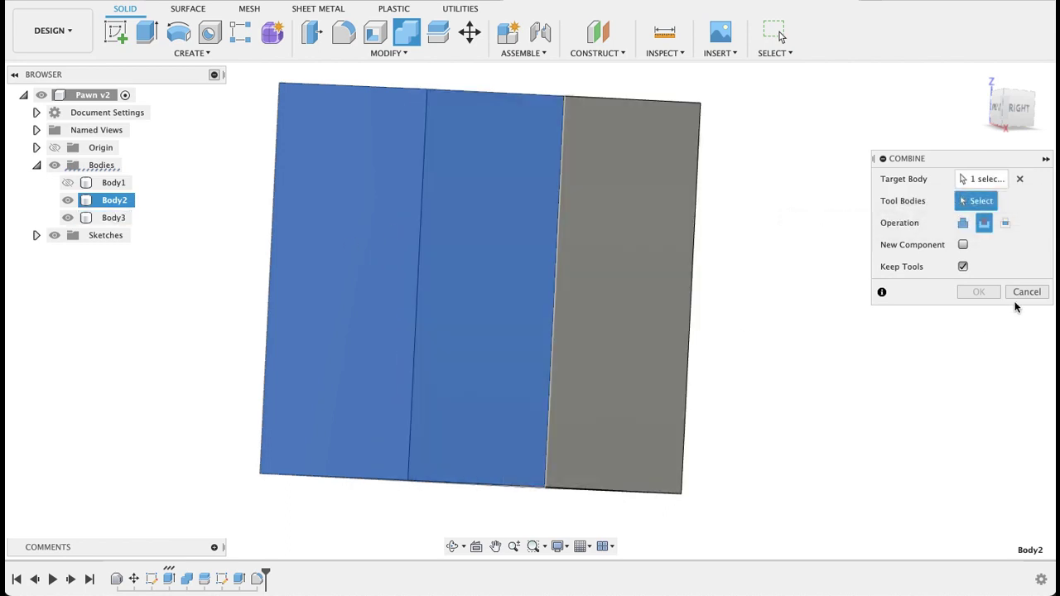
left_click(595, 275)
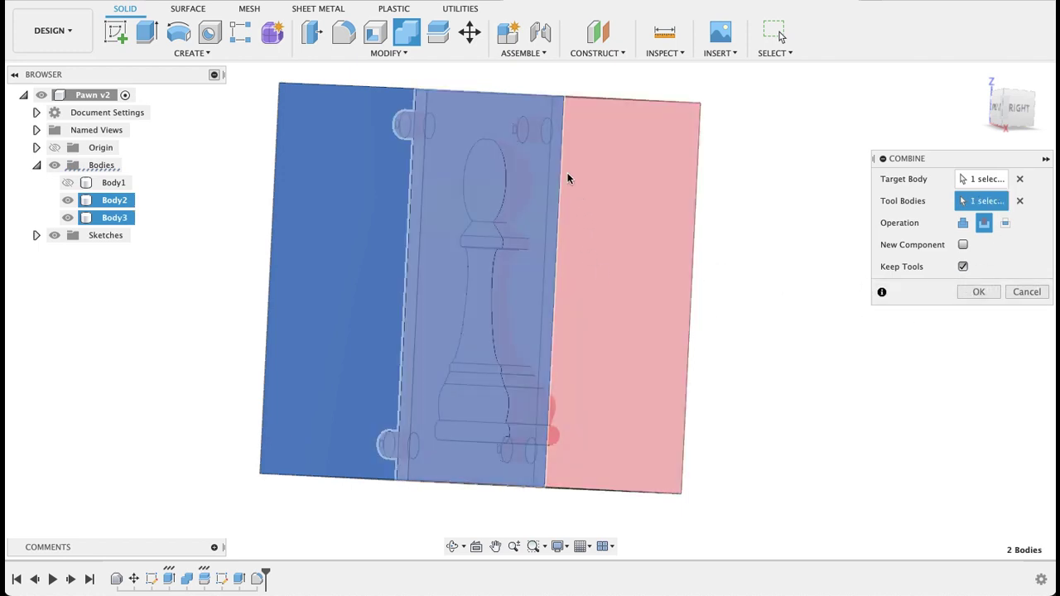
left_click(980, 293)
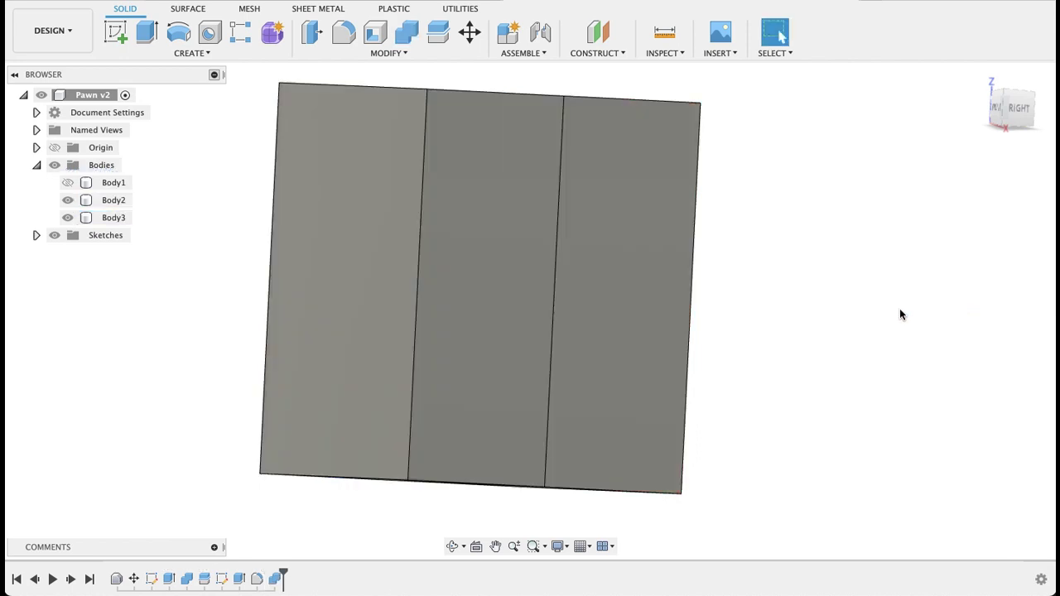
Hide Body3 to inspect Body2's cut face, then show only Body3 and view its pawn face
left_click(68, 217)
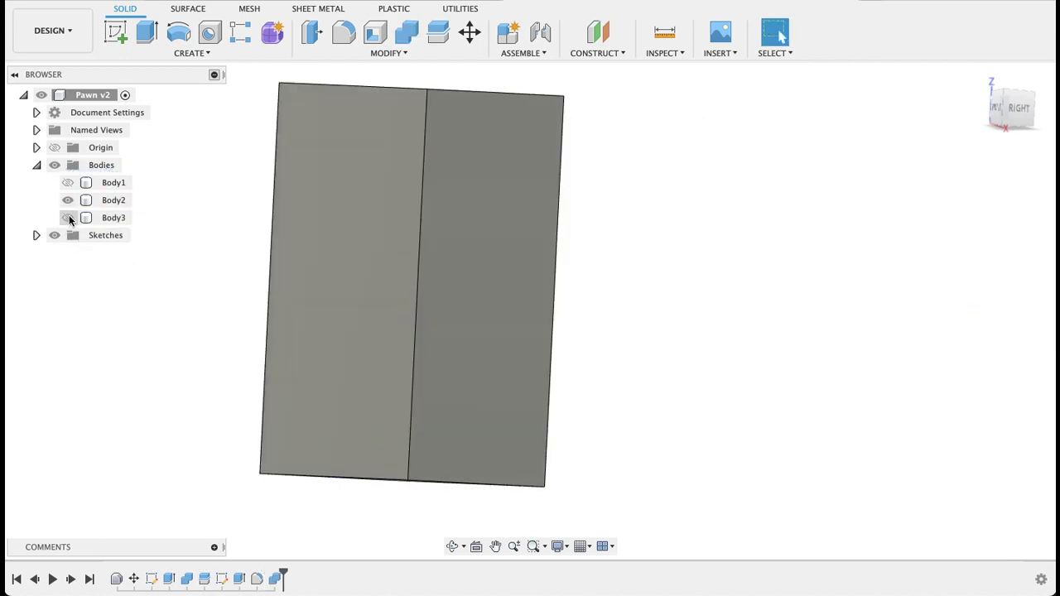
middle_click_drag(797, 224, 745, 220, "shift")
left_click(82, 202)
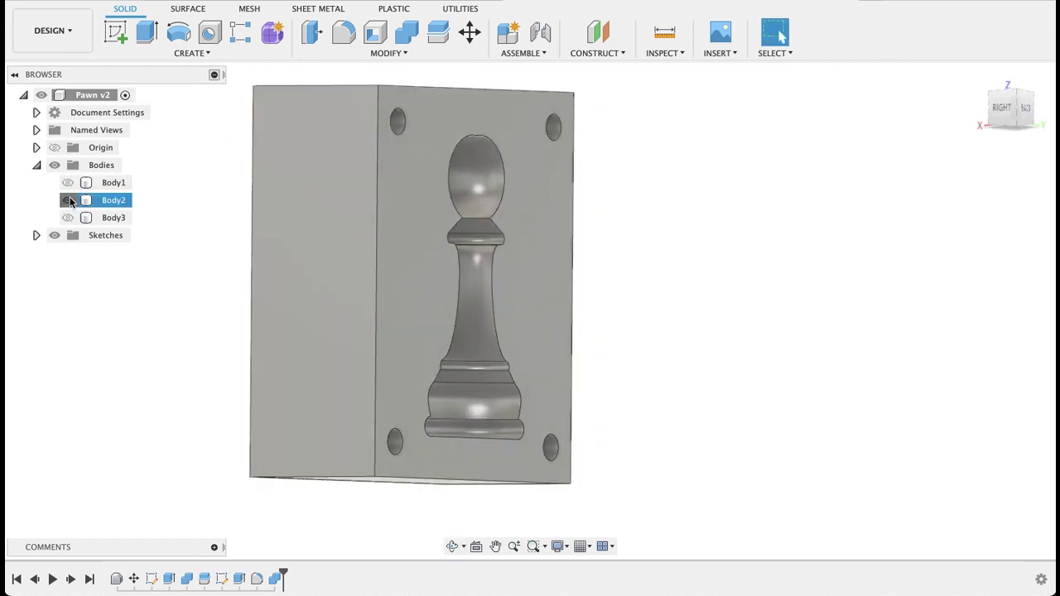
left_click(68, 201)
left_click(67, 218)
middle_click_drag(736, 315, 826, 315, "shift")
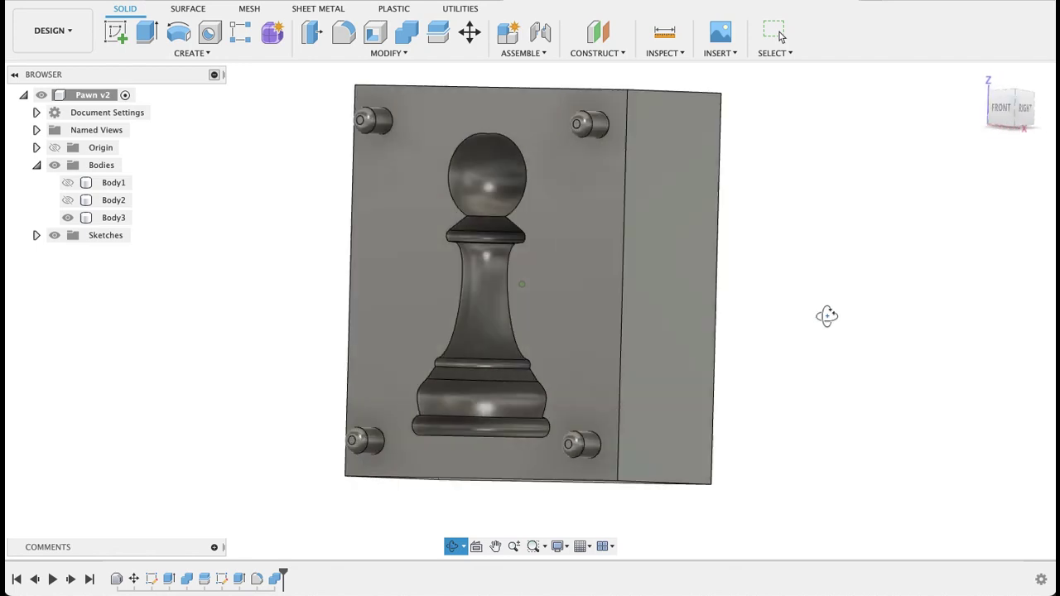
left_click_drag(827, 316, 778, 313)
Show only Body2 and orbit to its cavity face with the four pin sockets
key("Escape")
left_click(351, 303)
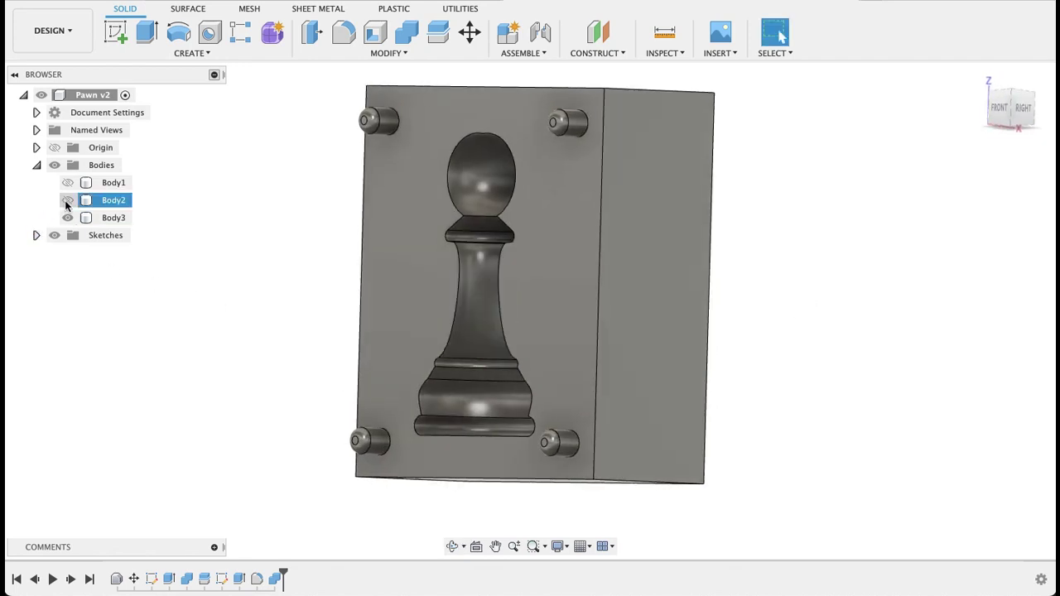
left_click(67, 200)
left_click(67, 218)
middle_click_drag(818, 272, 747, 269, "shift")
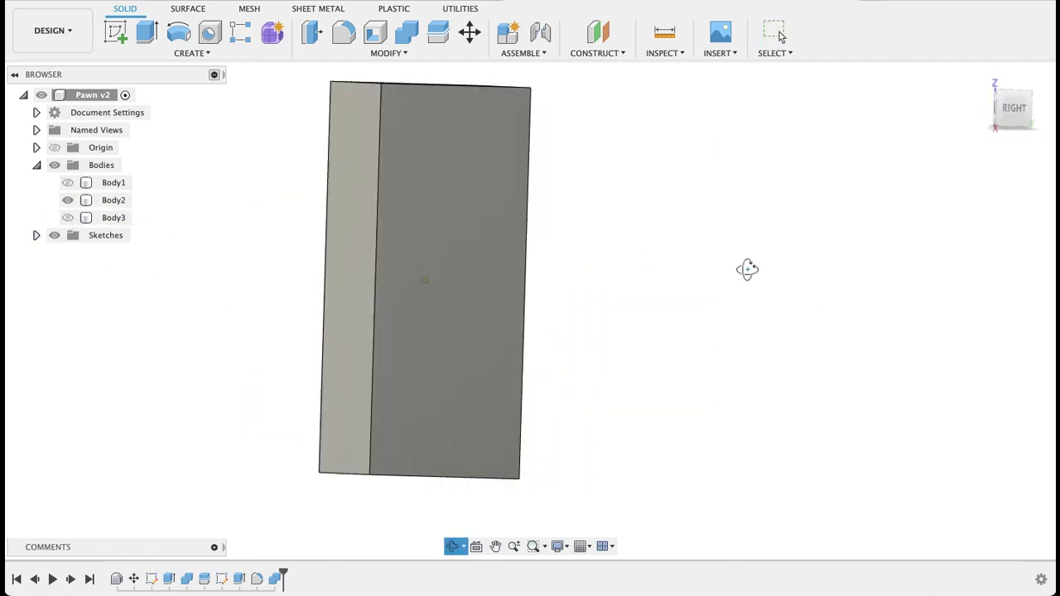
left_click_drag(747, 269, 670, 286)
key("Escape")
left_click(400, 157)
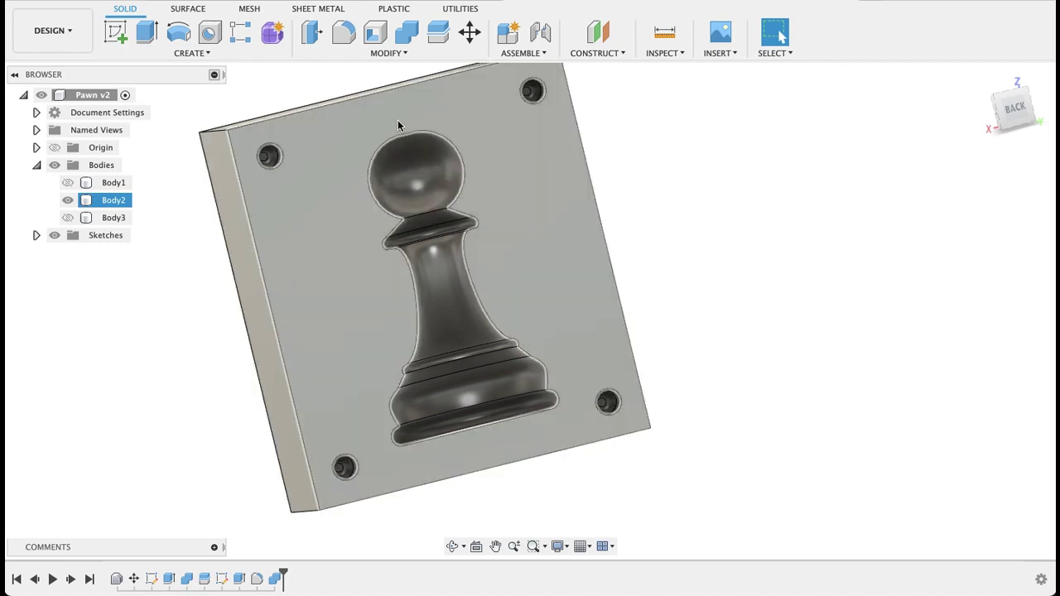
left_click(172, 224)
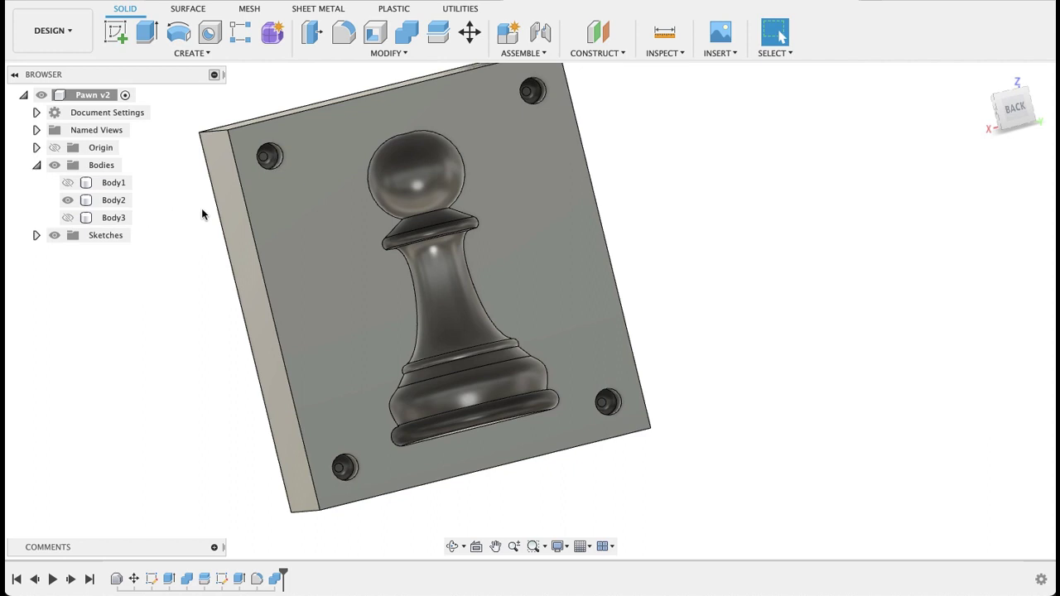
left_click(437, 201)
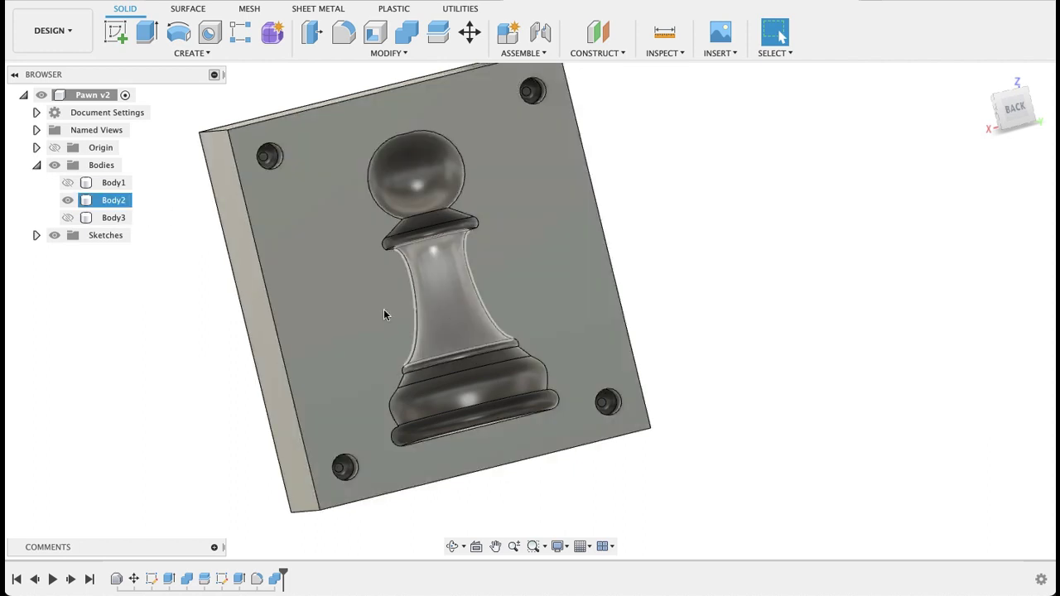
left_click(147, 218)
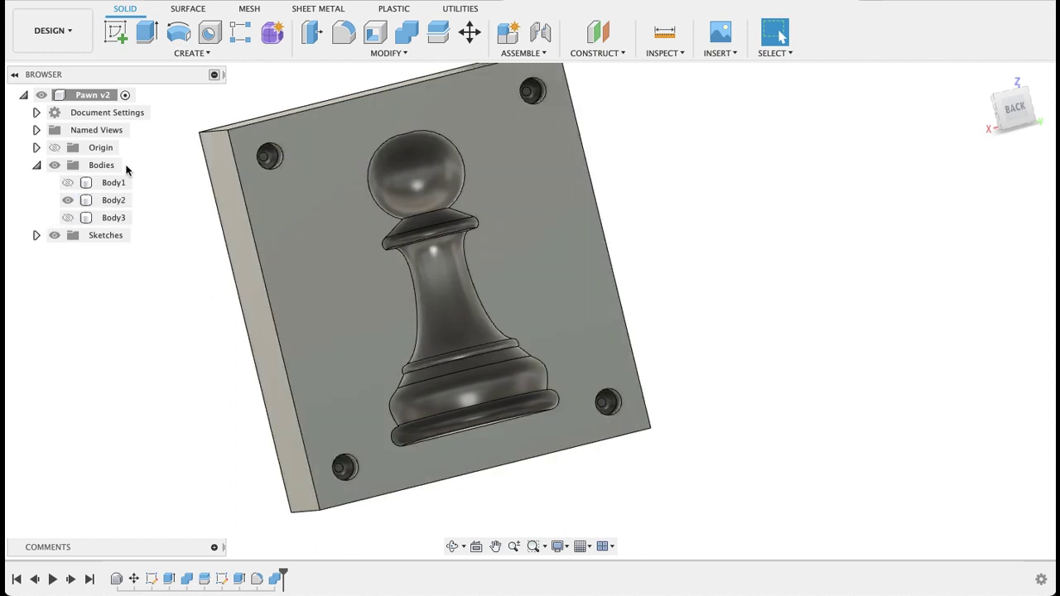
Reopen Sketch2 for editing and centre the plate and pawn in view
left_click(37, 235)
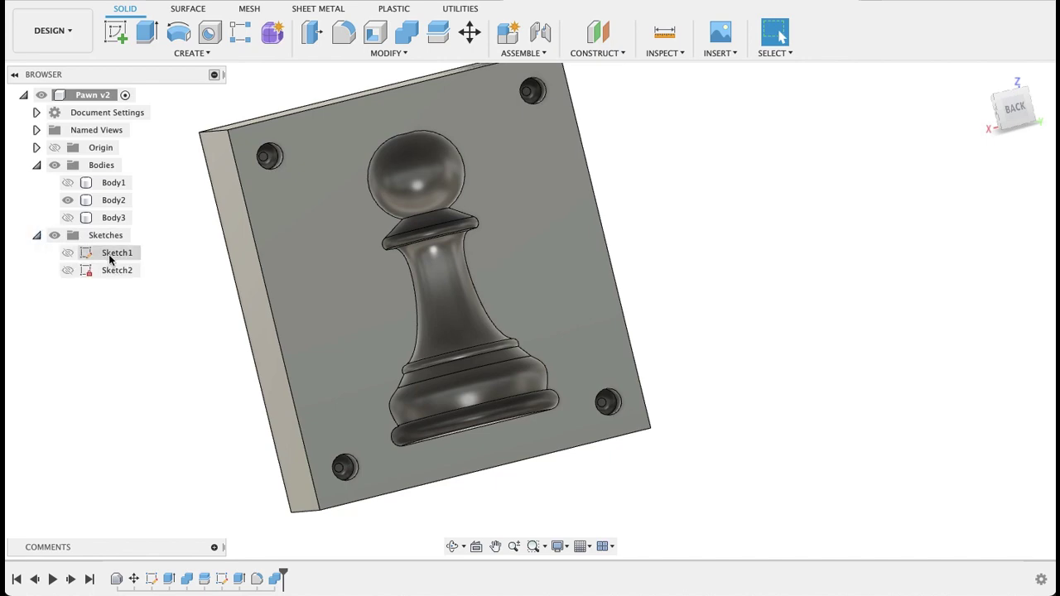
double_click(89, 269)
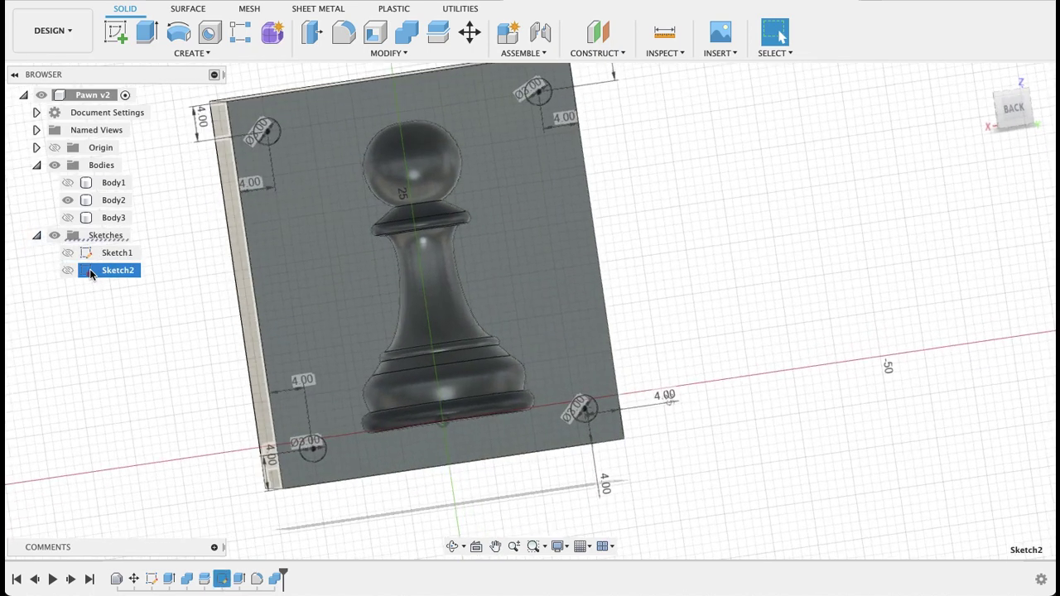
scroll(373, 166, "down", 1)
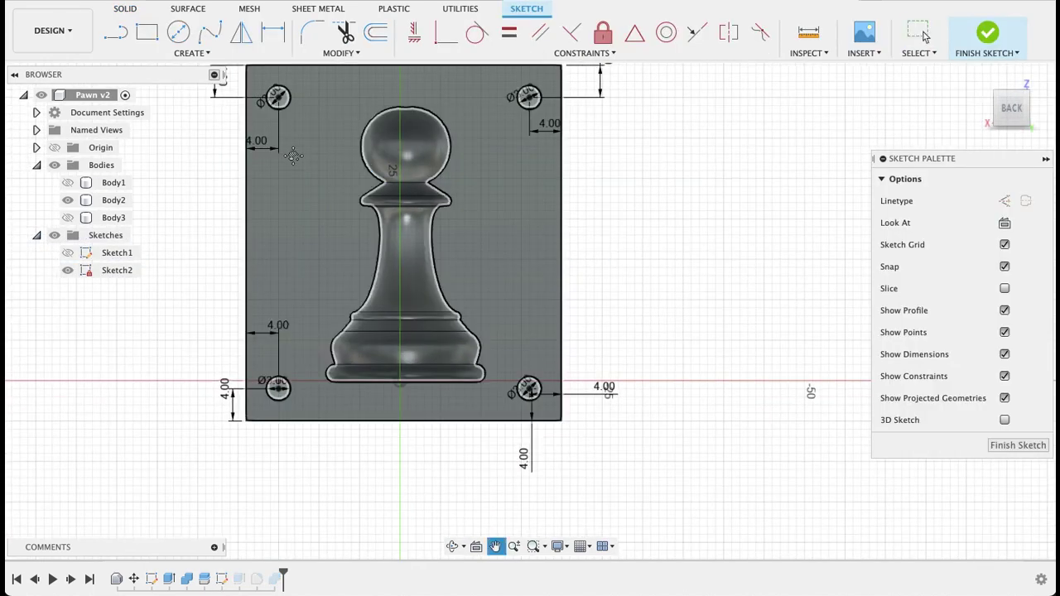
middle_click_drag(325, 161, 294, 251)
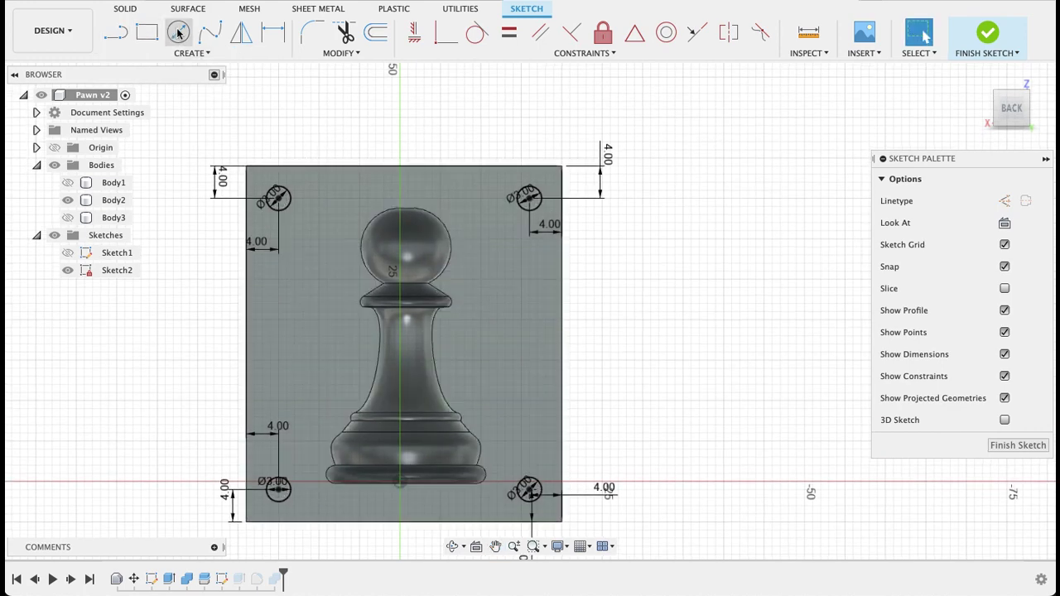
Draw a vertical line from the top of the pawn's head to the block's top edge
left_click(116, 33)
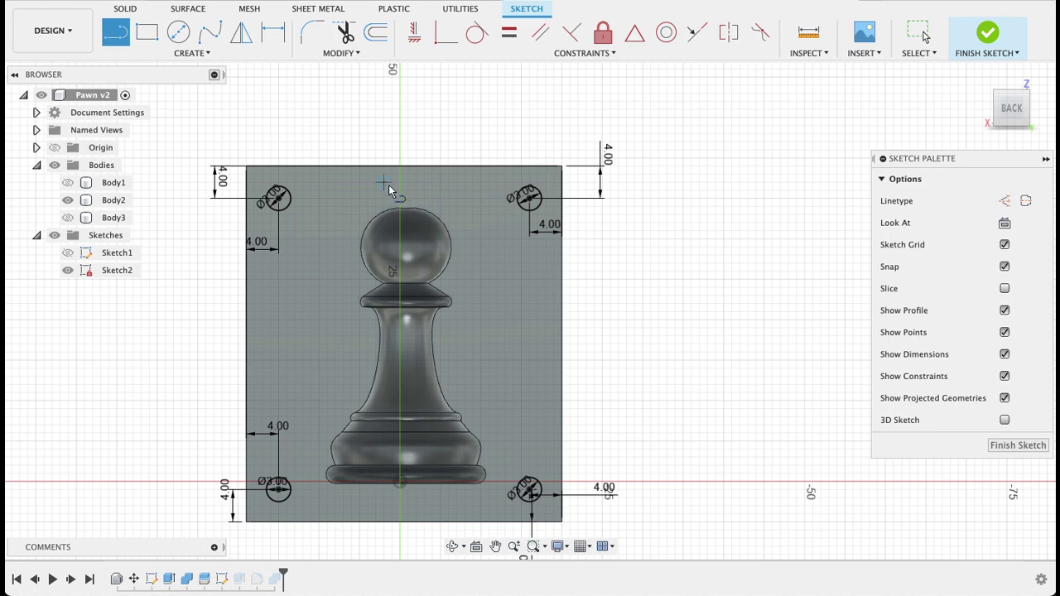
scroll(407, 207, "up", 4)
left_click(415, 226)
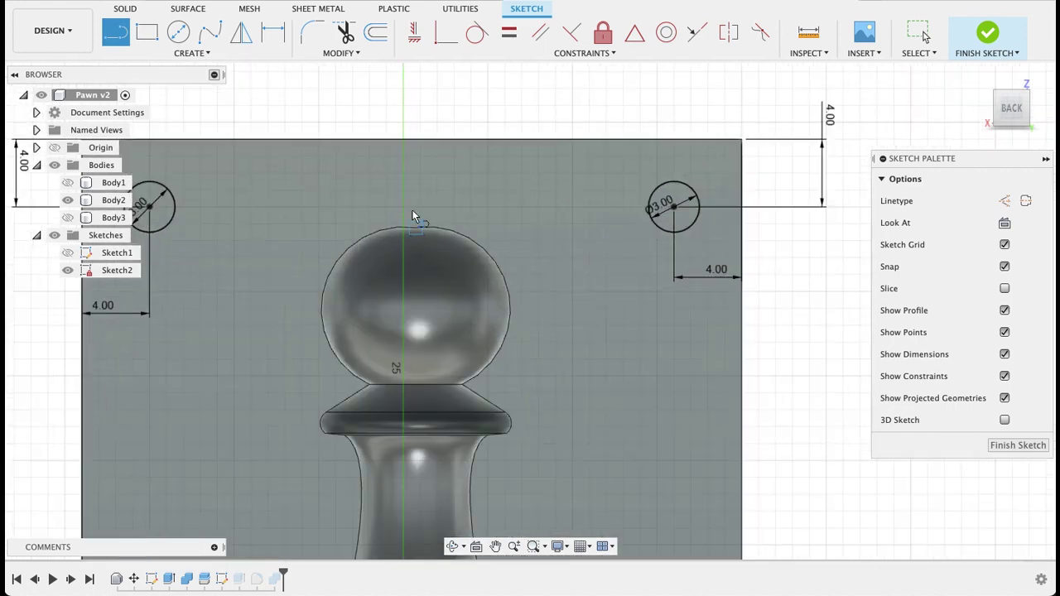
double_click(416, 140)
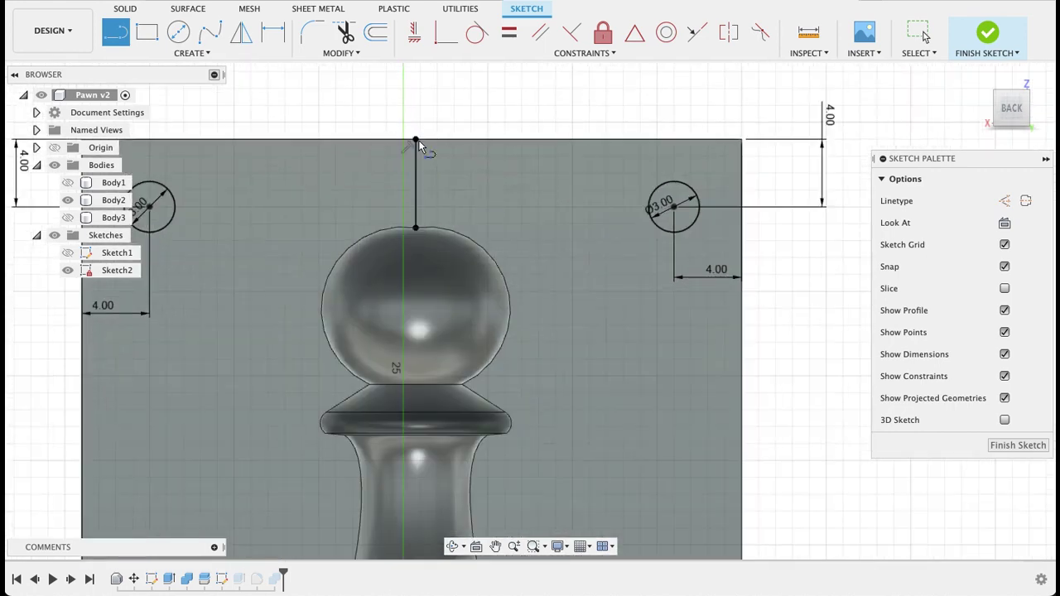
Draw the slanted funnel side up to the top edge, close it along the top, and finish the sketch
left_click(414, 228)
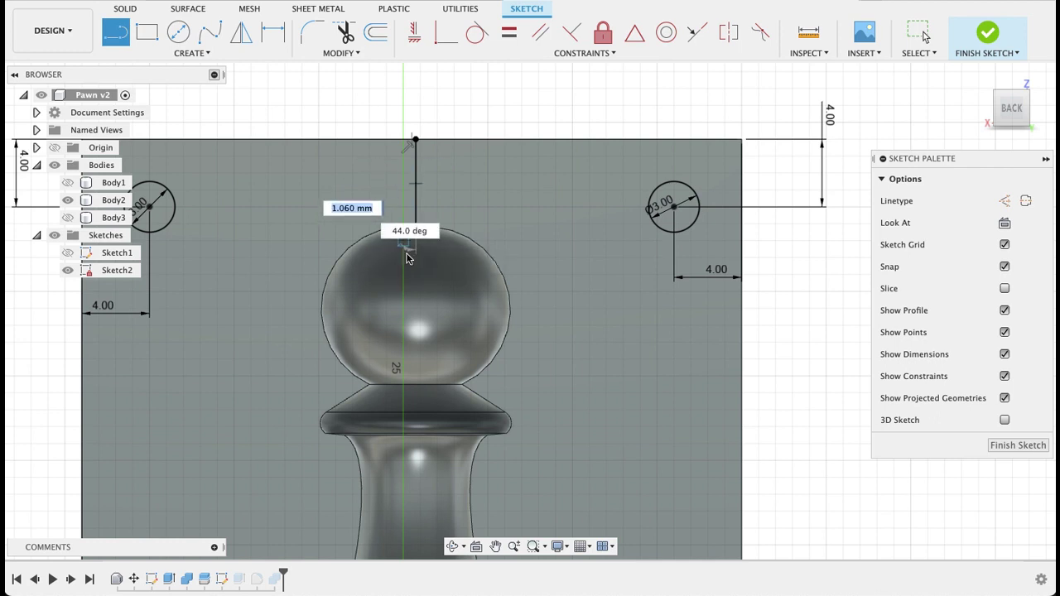
scroll(387, 234, "up", 3)
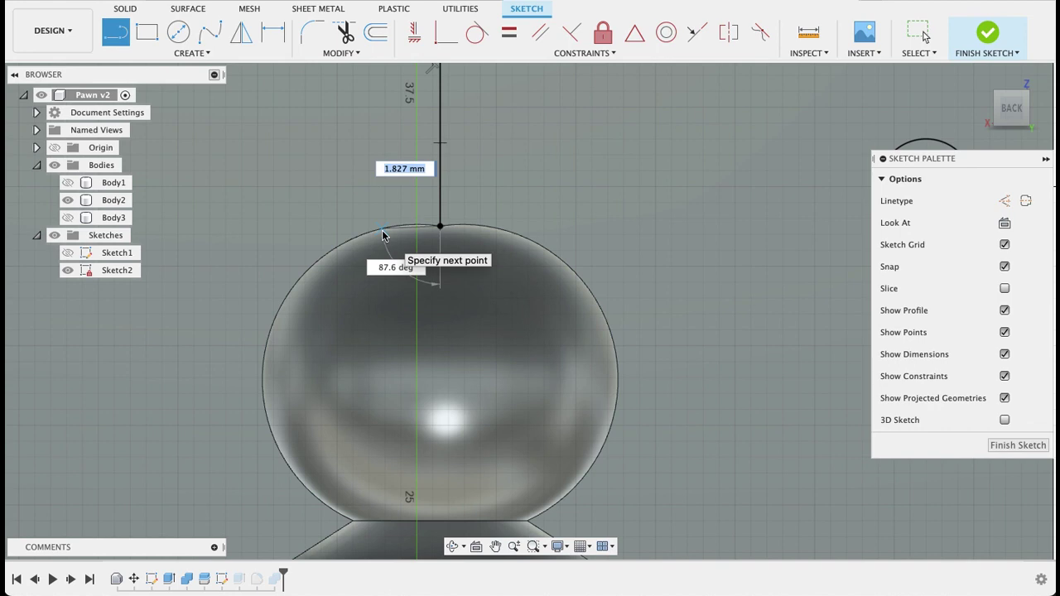
left_click(382, 236)
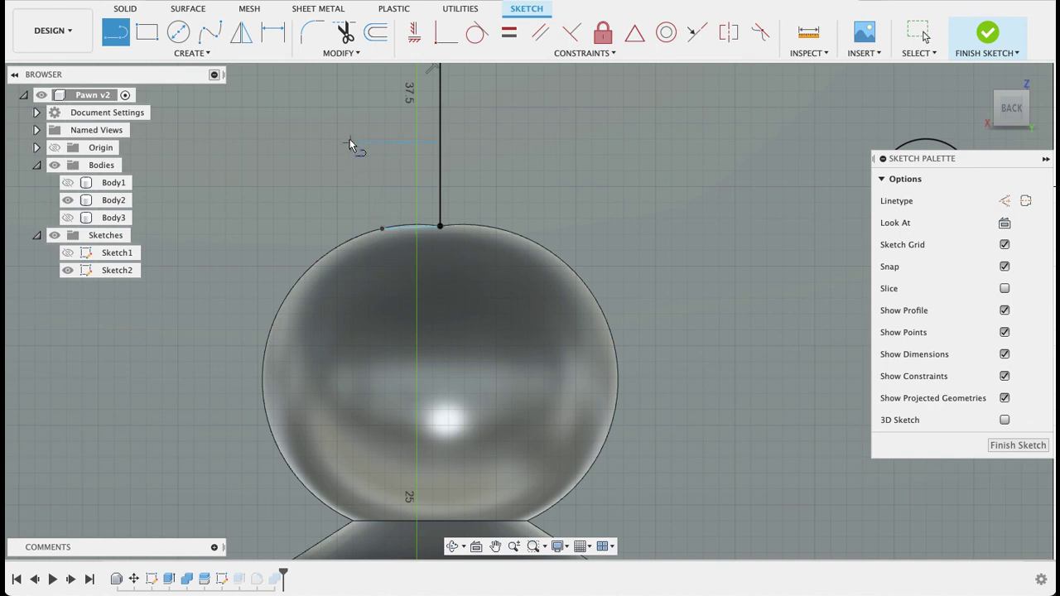
left_click(380, 226)
scroll(368, 158, "down", 1)
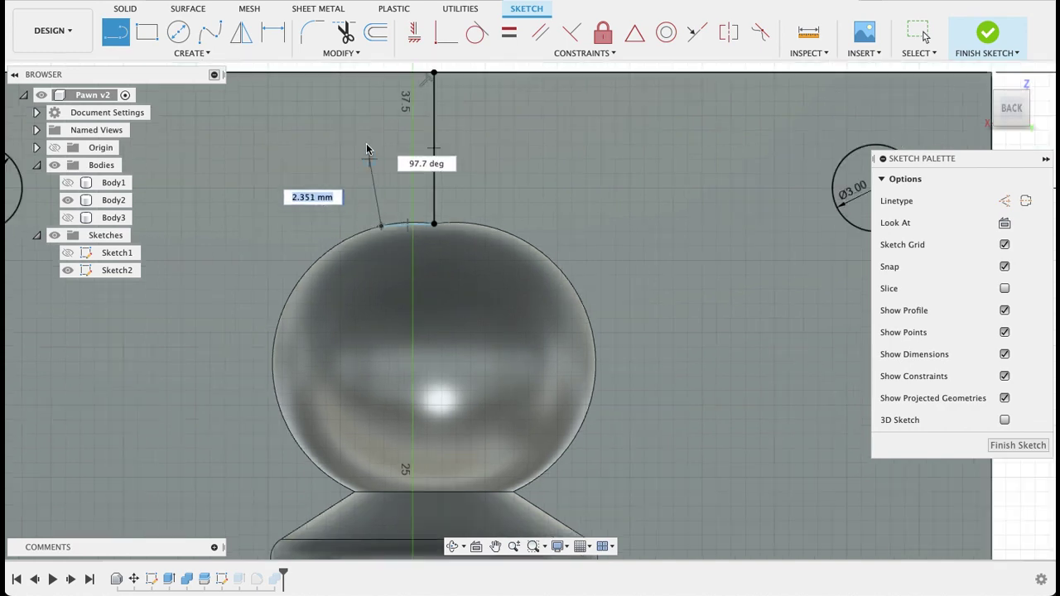
left_click(339, 73)
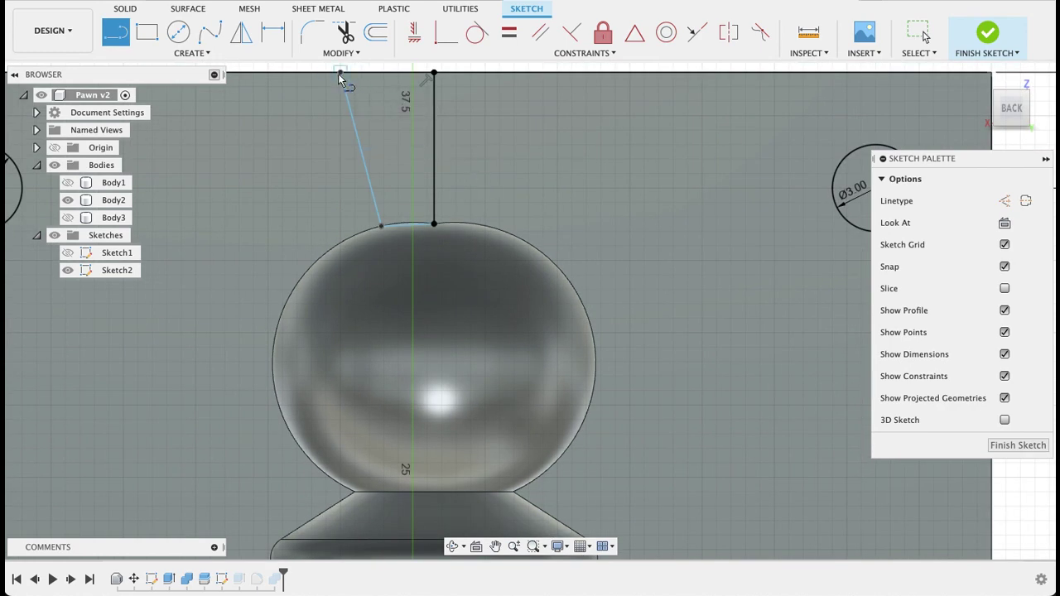
left_click(434, 73)
left_click(1004, 447)
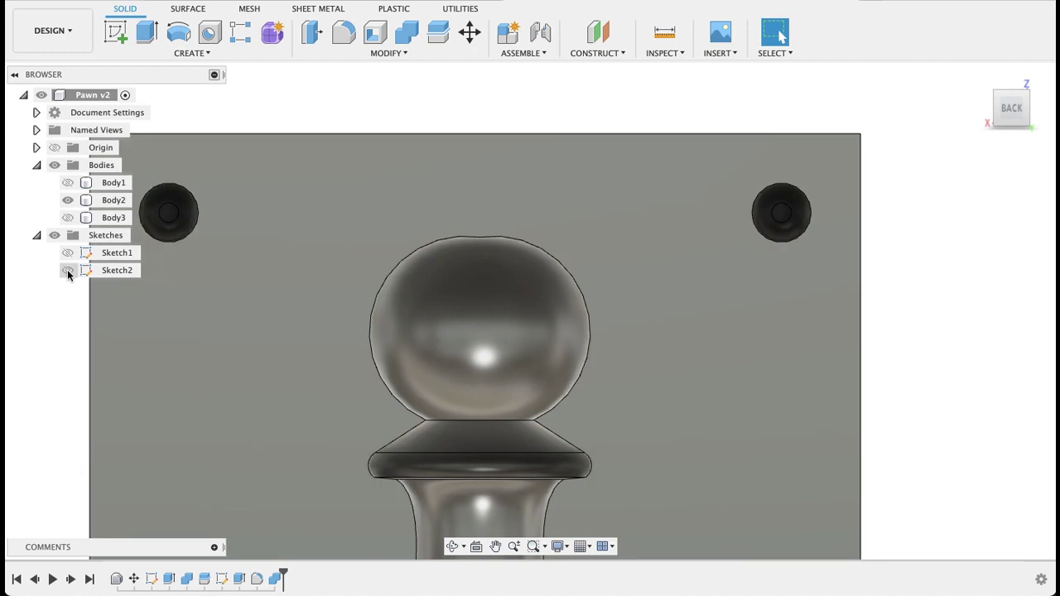
Show Sketch2 and select the funnel profile for a Revolve
left_click(68, 270)
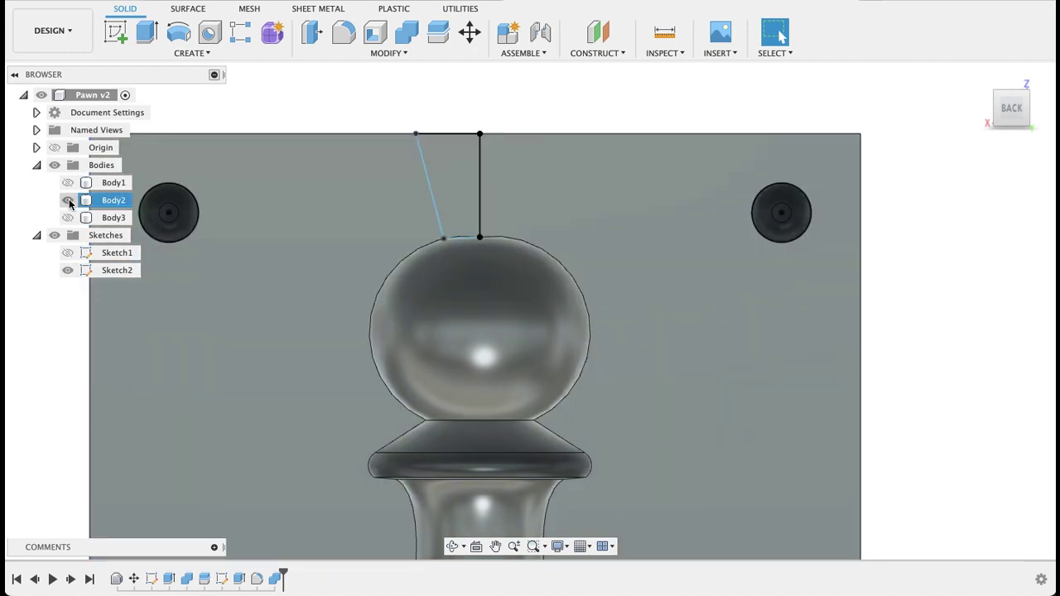
left_click(68, 201)
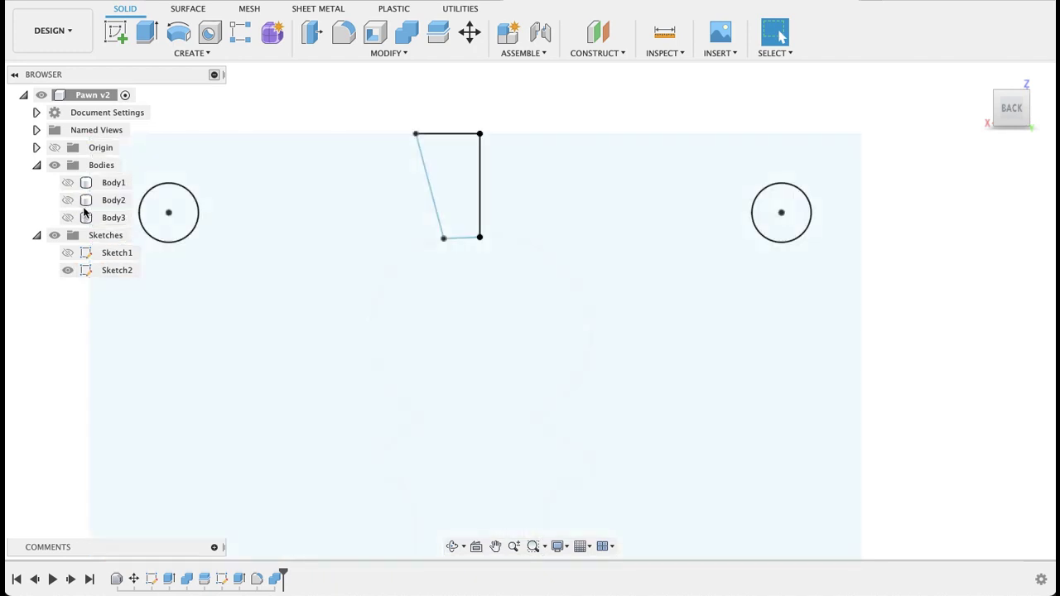
left_click(68, 200)
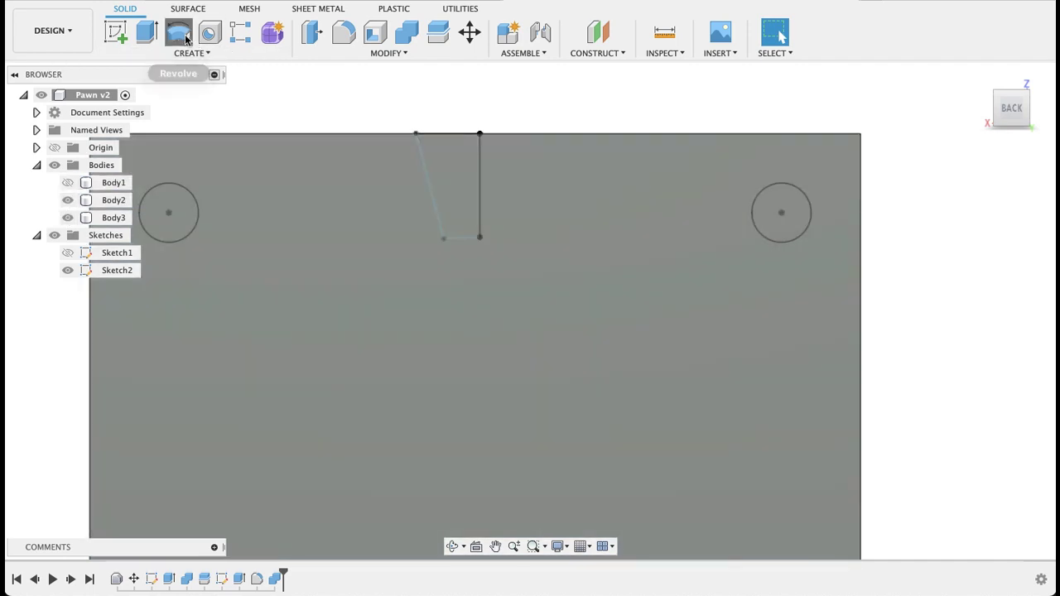
left_click(181, 33)
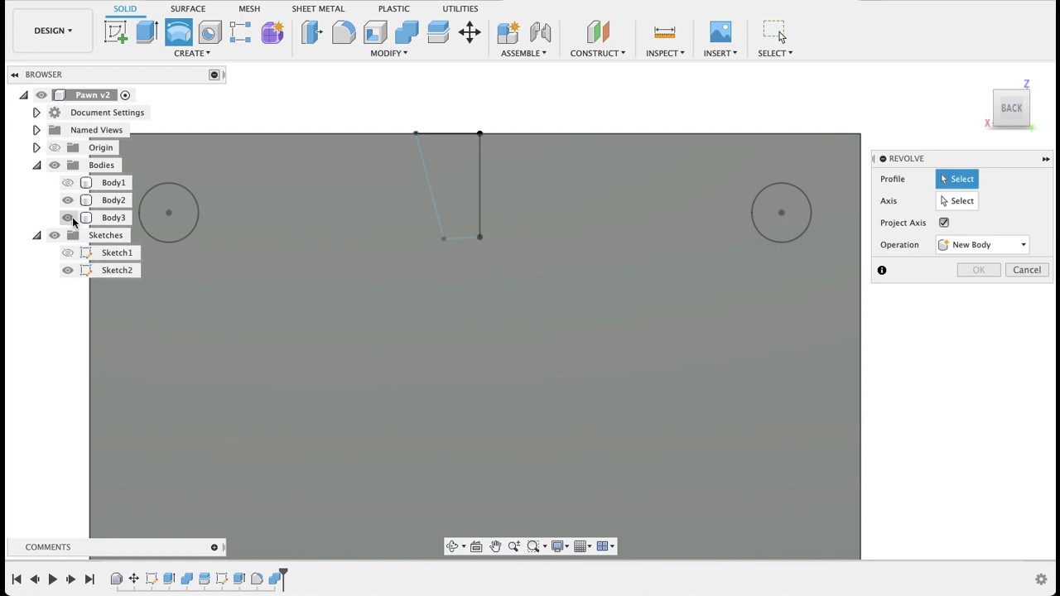
left_click(70, 219)
left_click(440, 175)
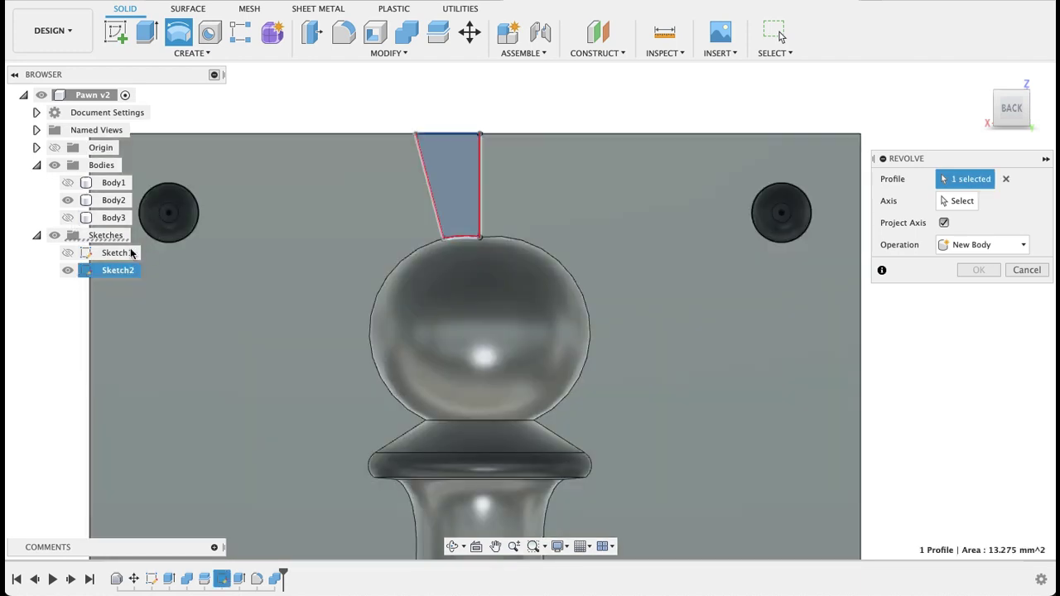
left_click(69, 219)
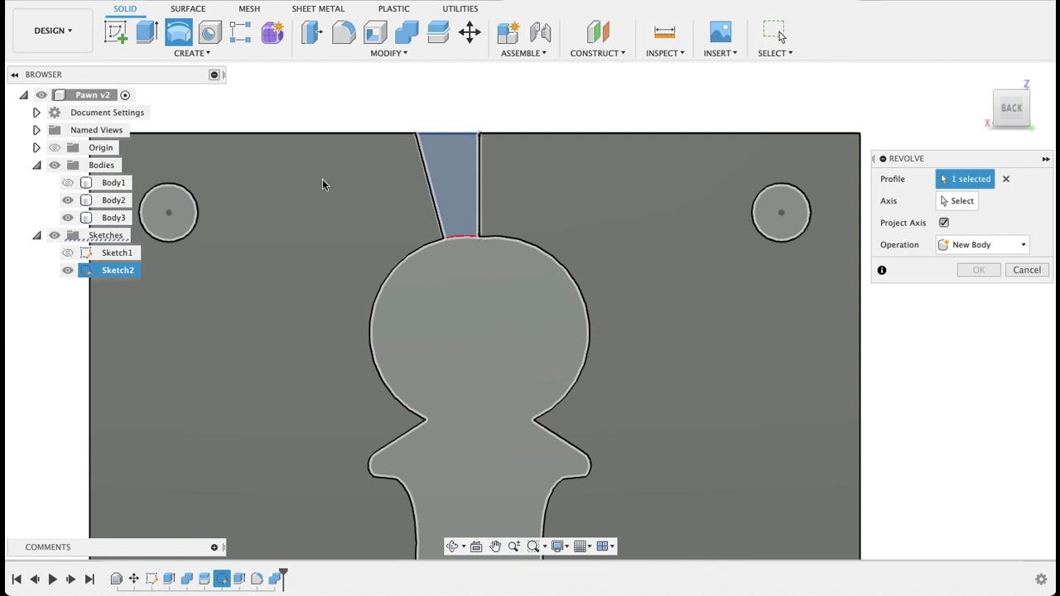
scroll(323, 184, "down", 10)
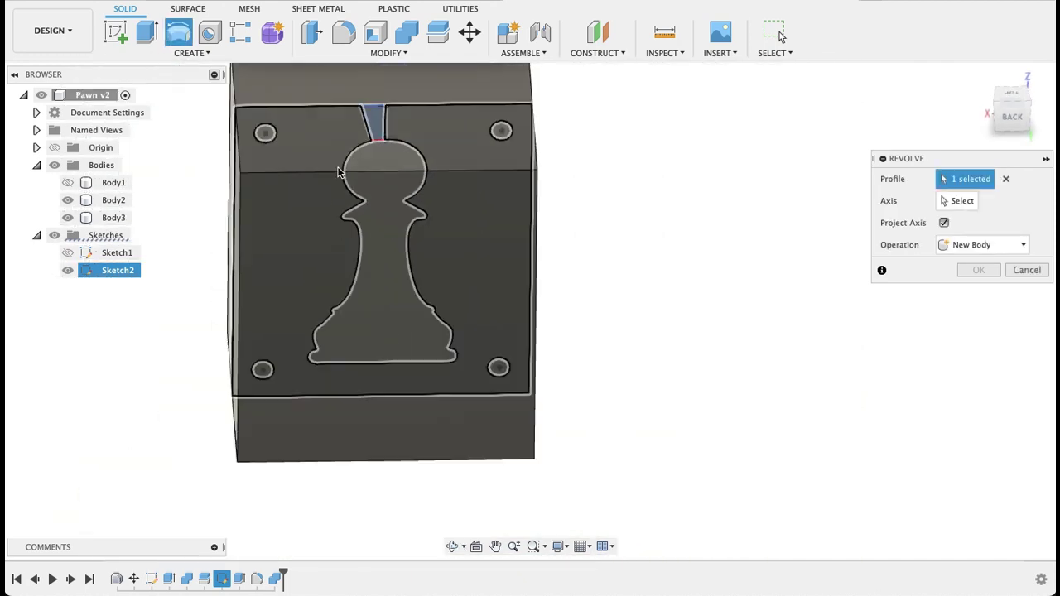
Revolve the profile 360° as a cut about the vertical sketch line
left_click(967, 202)
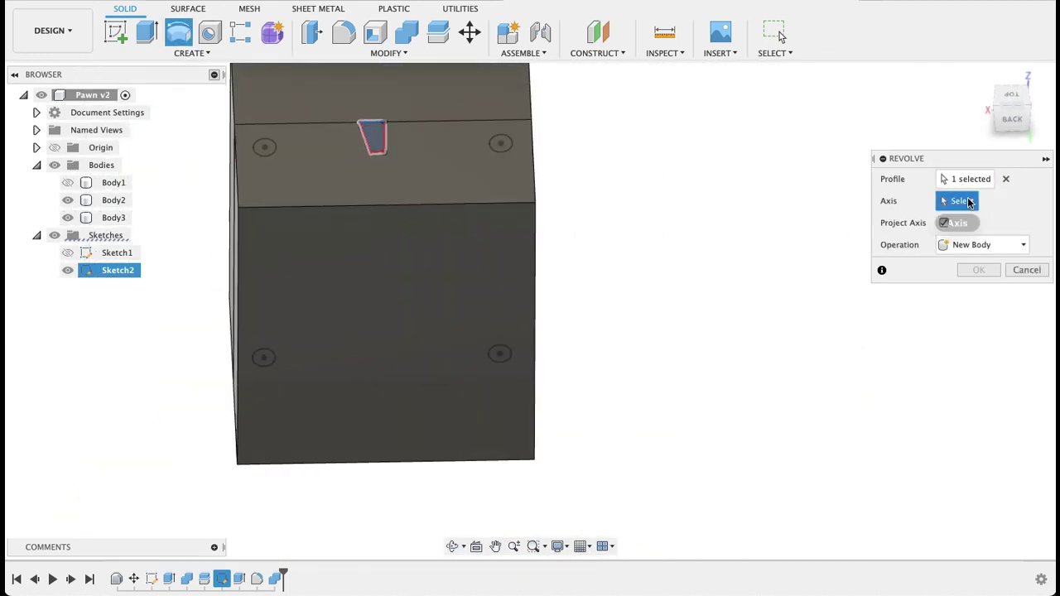
left_click(384, 138)
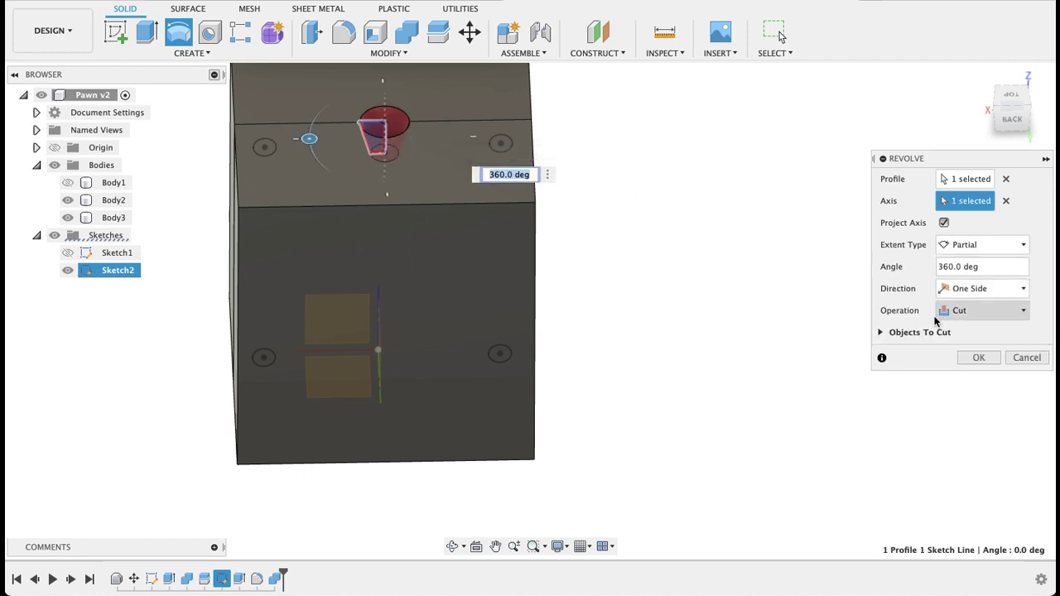
mouse_move(681, 146)
middle_mouse_down("shift")
mouse_move(683, 196)
mouse_move(695, 106)
mouse_move(717, 118)
mouse_move(720, 109)
middle_mouse_up("shift")
key("Return")
Hide Sketch2 and Body3, fit the model, and view the mold from the back
left_click(69, 270)
left_click(69, 217)
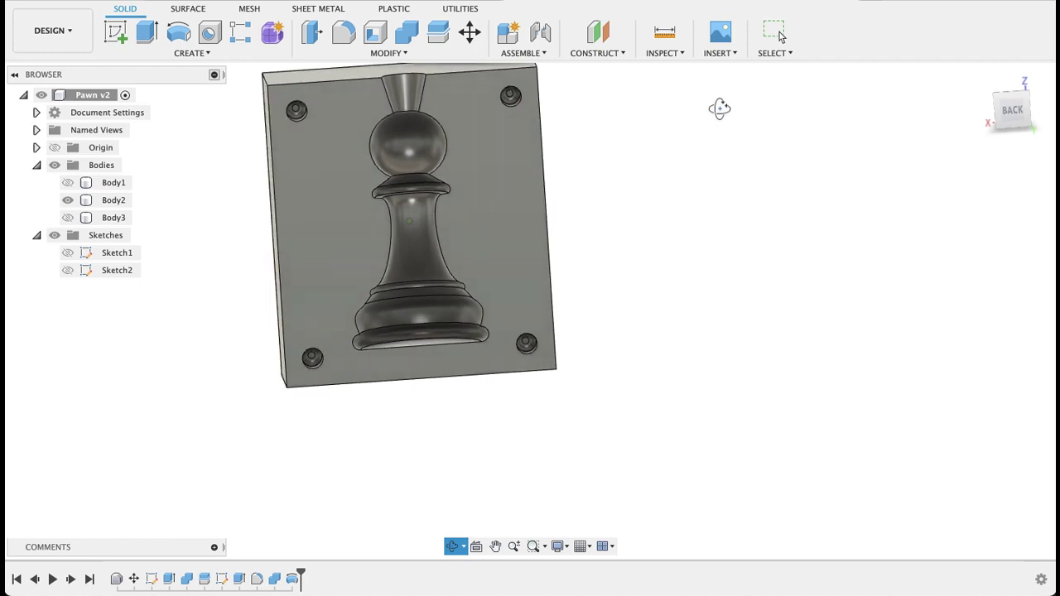
key("F6")
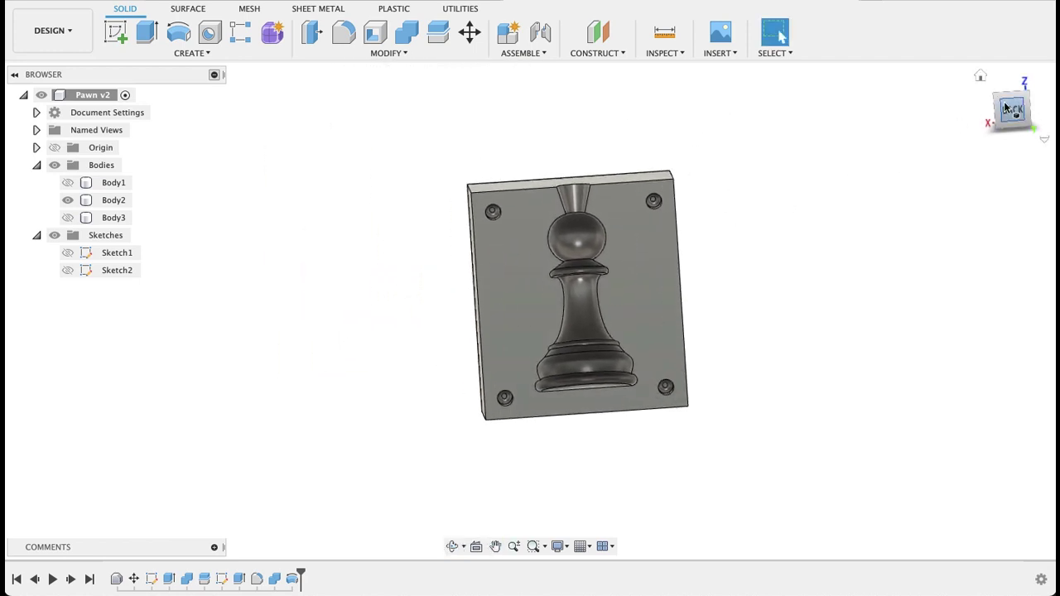
left_click(1011, 108)
scroll(577, 212, "up", 3)
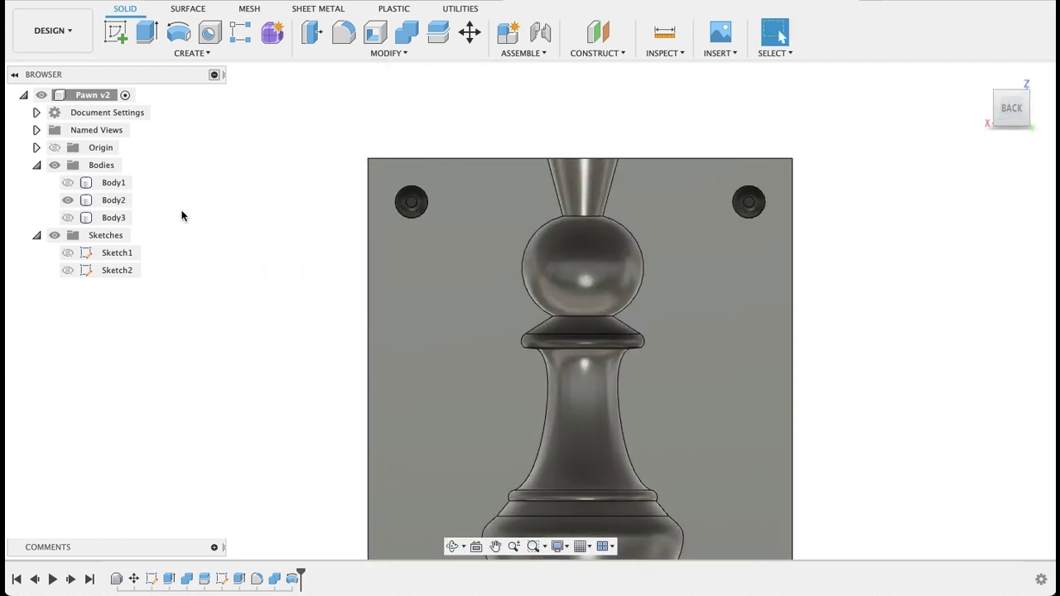
Show only Body3 and orbit to inspect its pawn cavity and pins
left_click(69, 218)
left_click(68, 200)
key("F4")
left_click_drag(183, 298, 388, 301)
key("Escape")
scroll(435, 250, "down", 4)
middle_click_drag(813, 361, 840, 329)
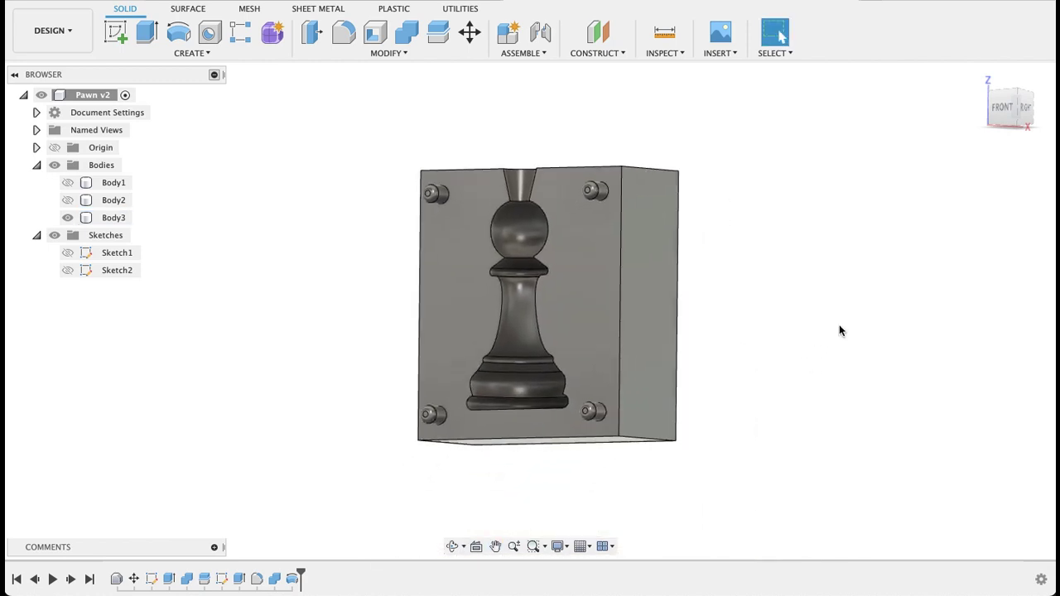
Show the pawn Body1, orbit around the mold, then show Body2 again
left_click(65, 183)
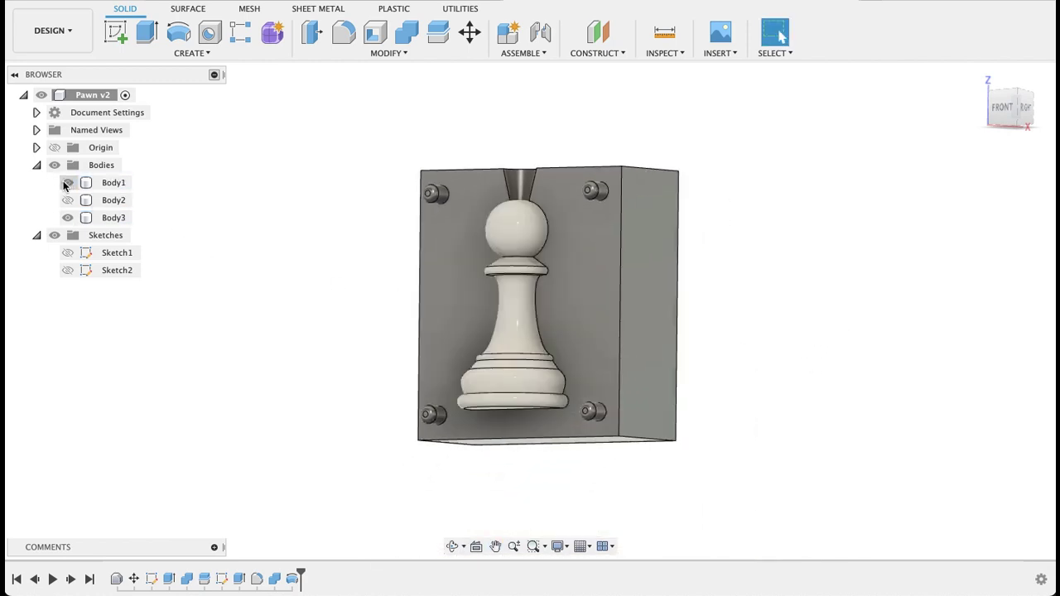
middle_click_drag(771, 261, 679, 232, "shift")
left_click(486, 229)
scroll(485, 230, "up", 5)
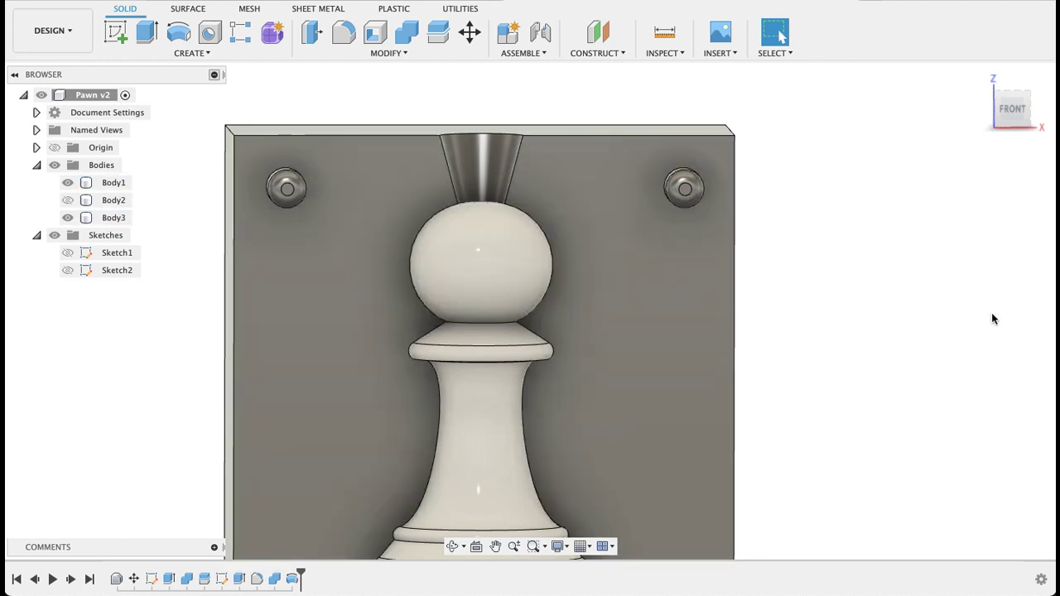
middle_click_drag(993, 319, 918, 340, "shift")
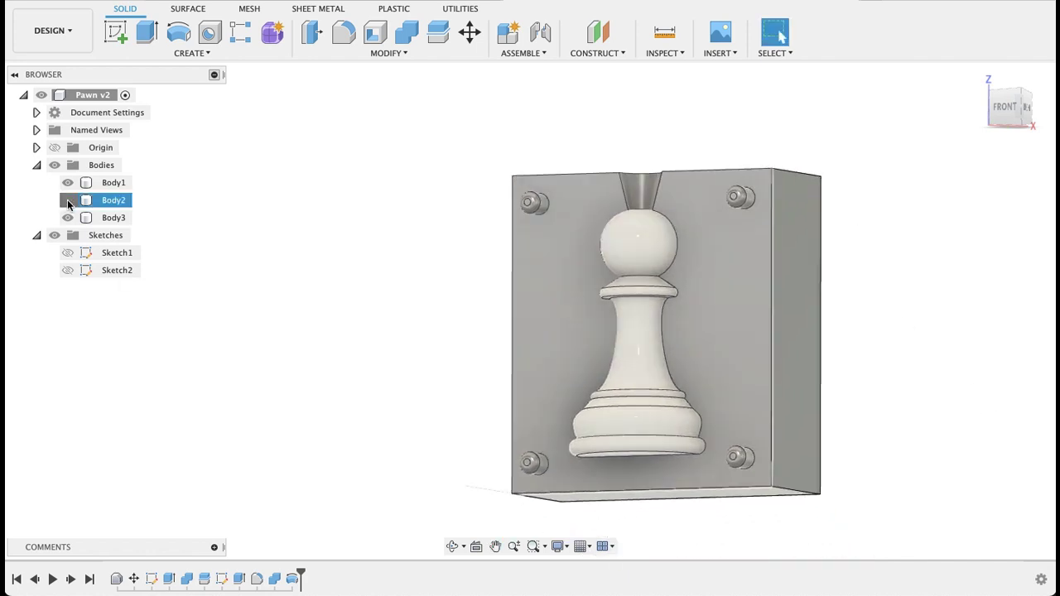
left_click(68, 201)
Open Appearance from the face's context menu and drag Steel - Satin onto the right mold half
right_click(610, 291)
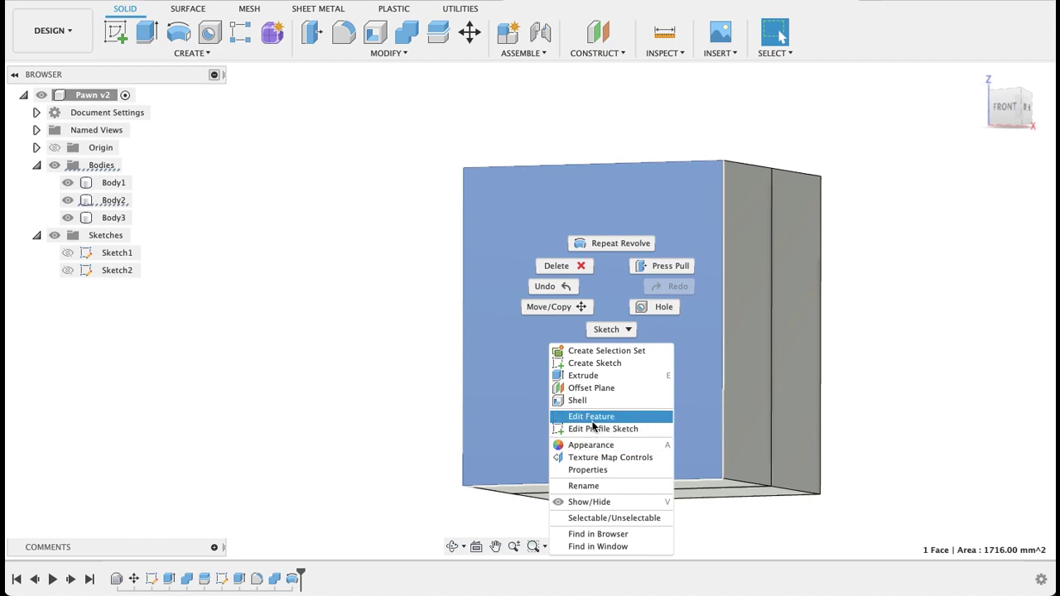
left_click(595, 447)
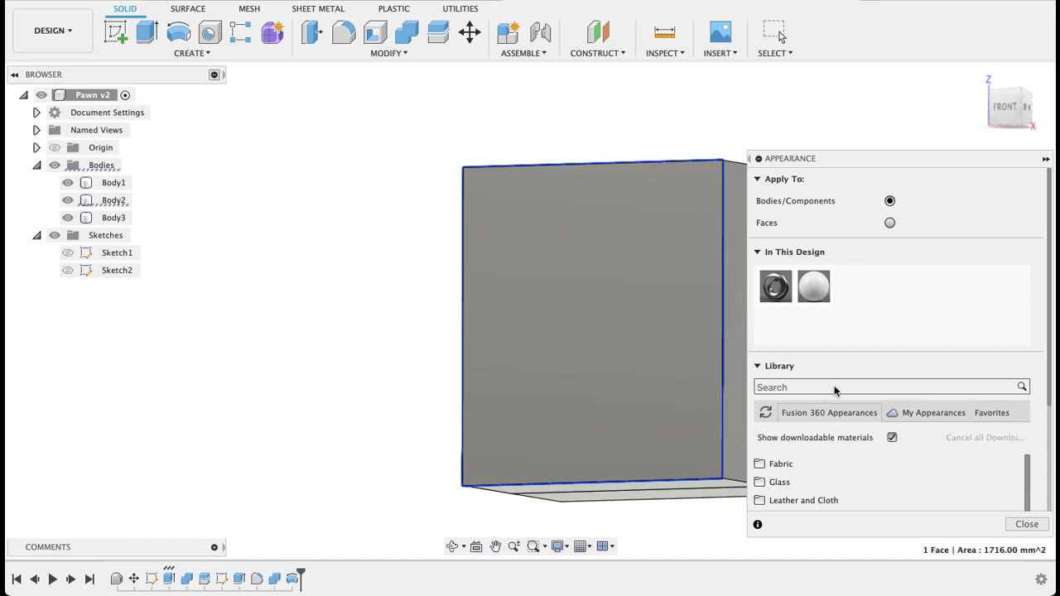
mouse_move(777, 286)
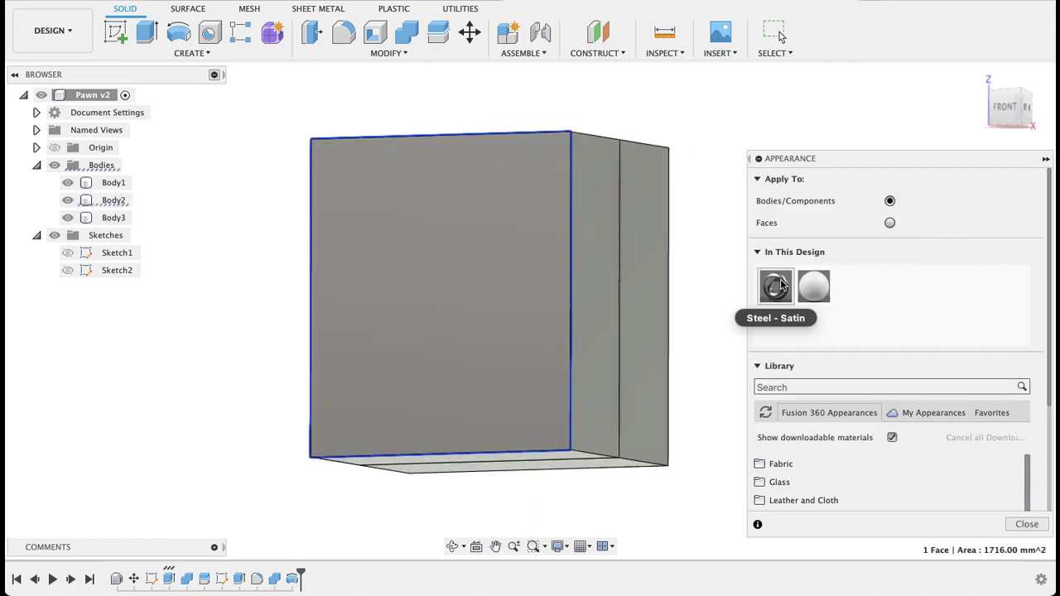
left_click_drag(776, 286, 530, 269)
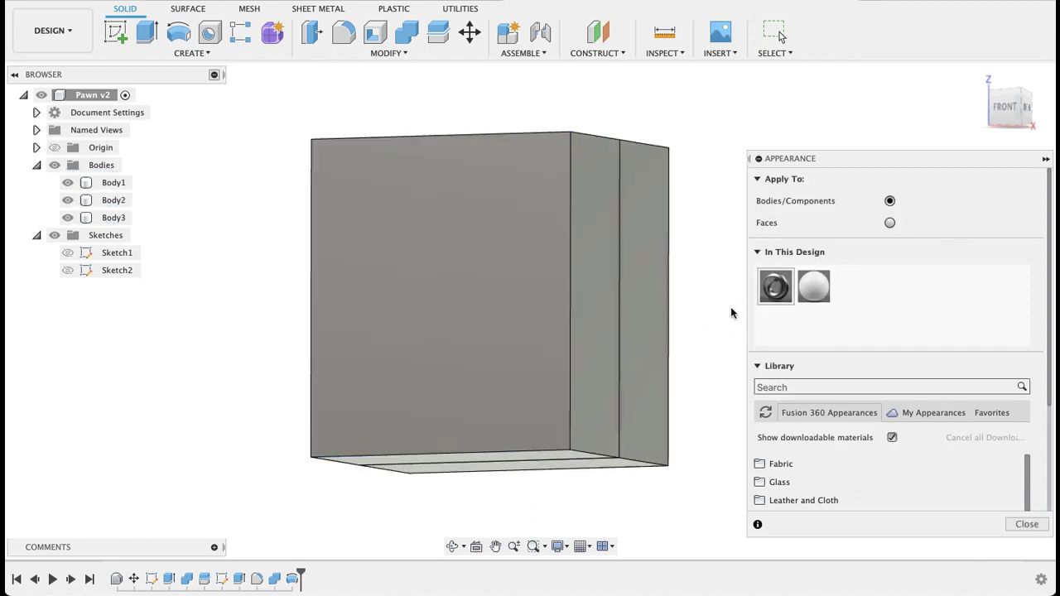
left_click_drag(776, 290, 651, 411)
Search 'metal' and apply Aluminum - Anodized Glossy (Blue) to both mold halves
left_click(840, 384)
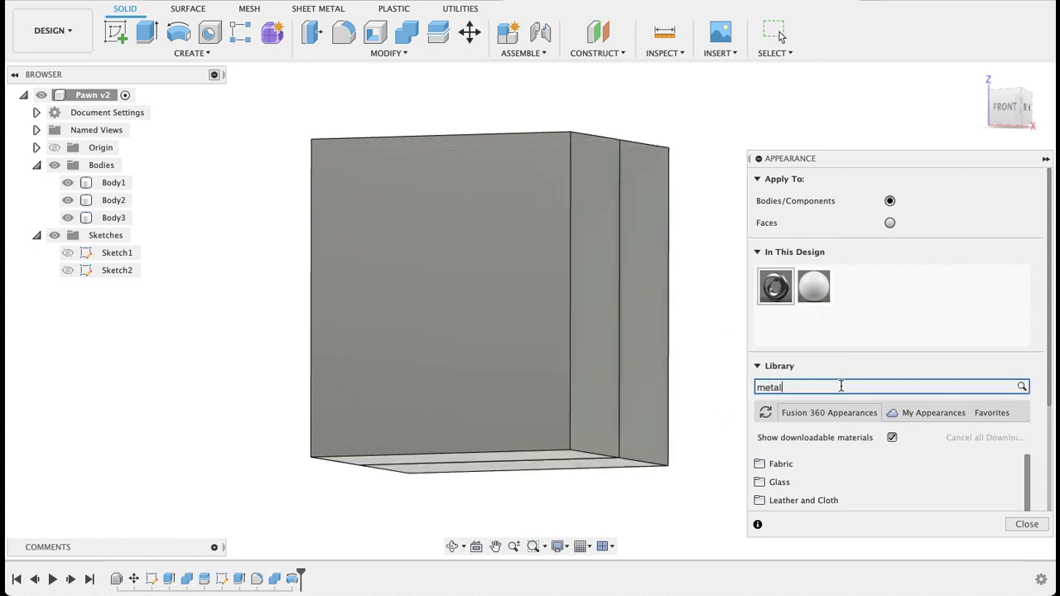
key("Return")
scroll(824, 451, "down", 2)
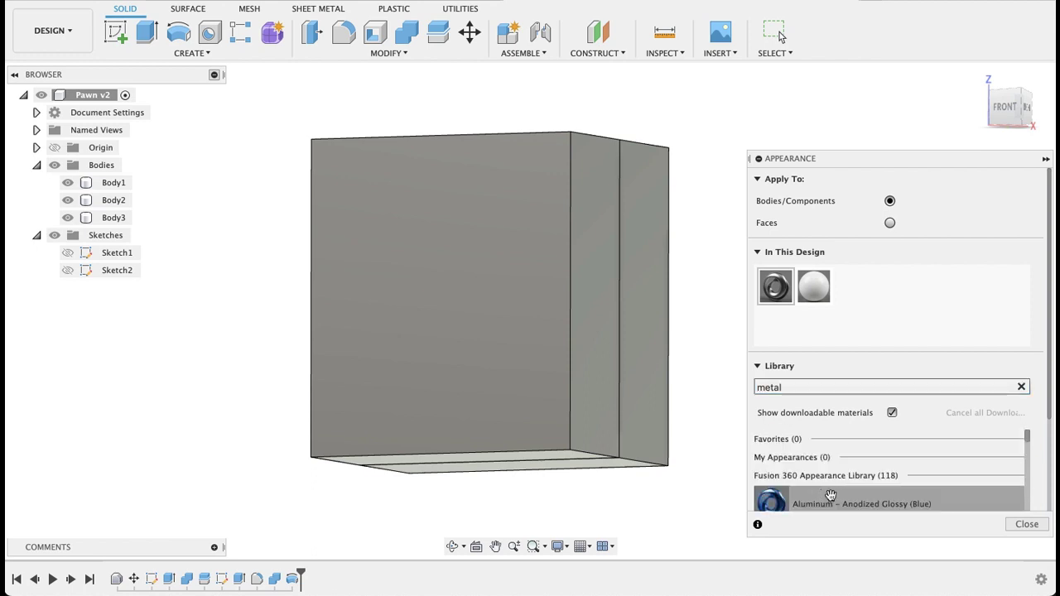
left_click_drag(830, 496, 457, 300)
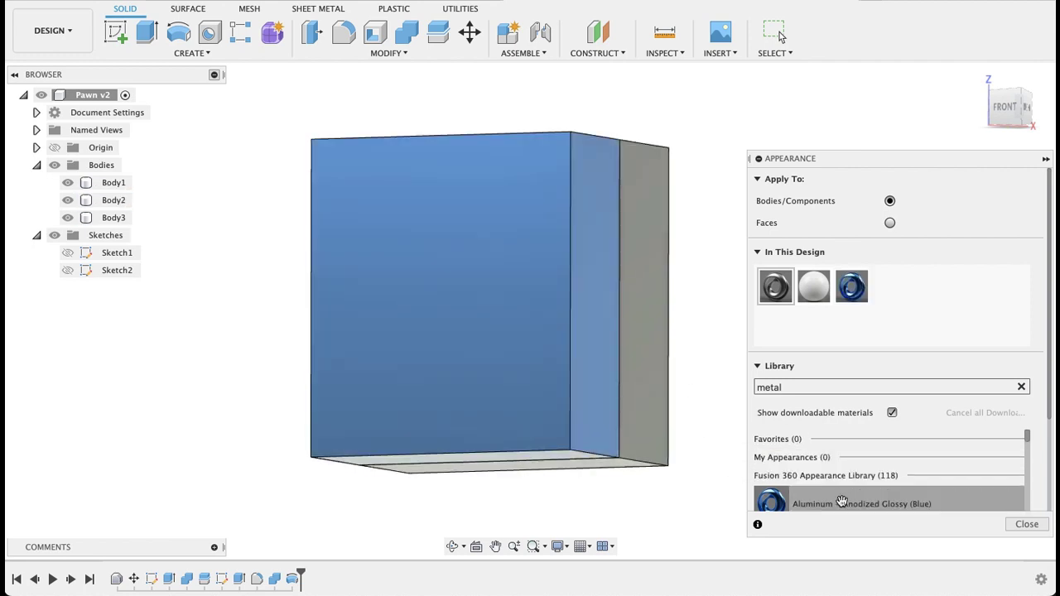
left_click_drag(841, 502, 643, 347)
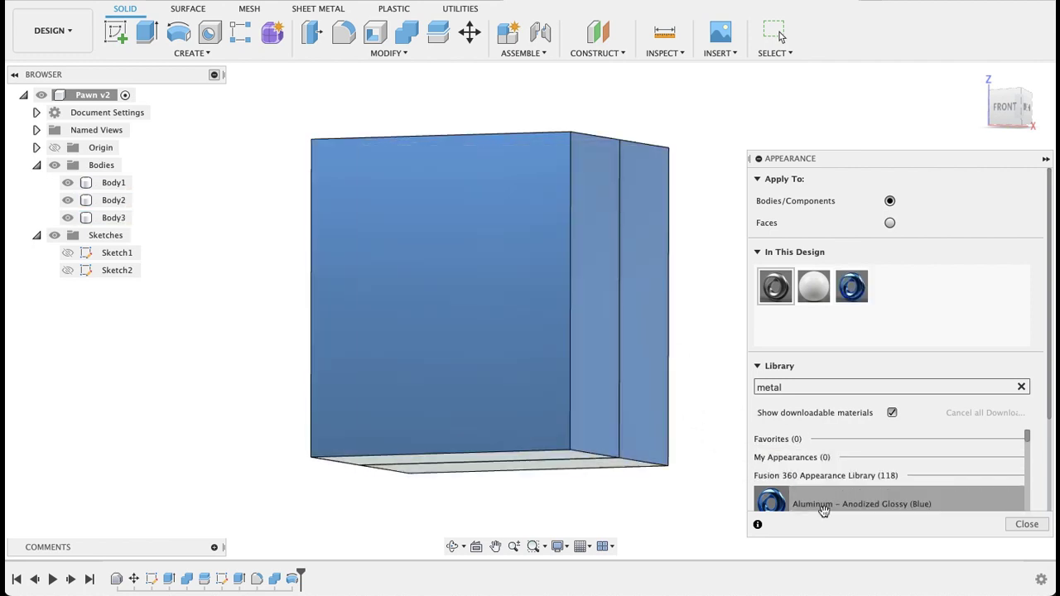
left_click(1027, 524)
Hide Body2 and show Body3, then orbit and pan to inspect the pinned mold half with the pawn
left_click(67, 218)
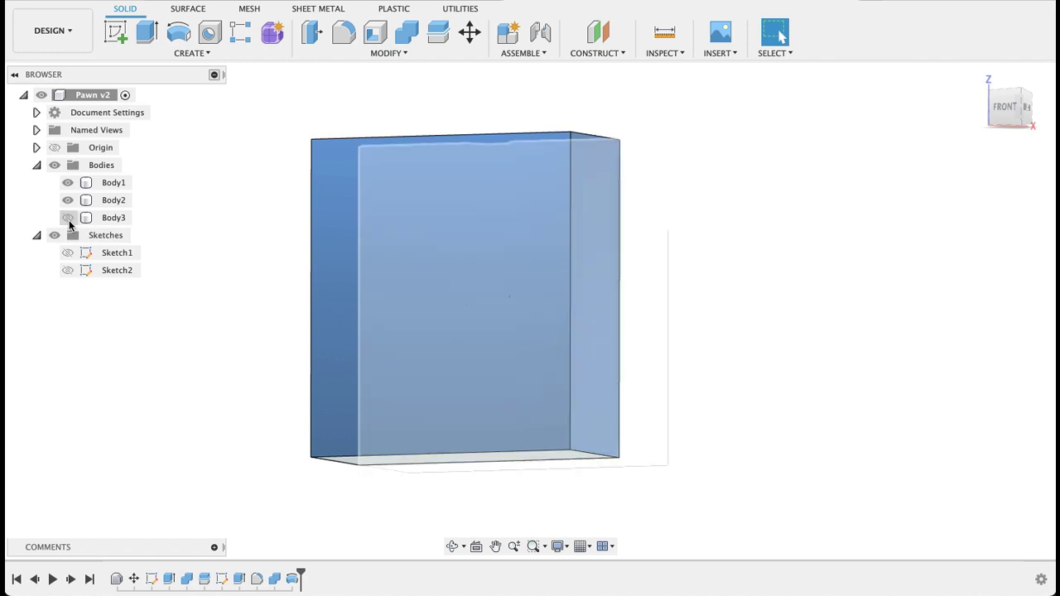
left_click(67, 200)
left_click(68, 218)
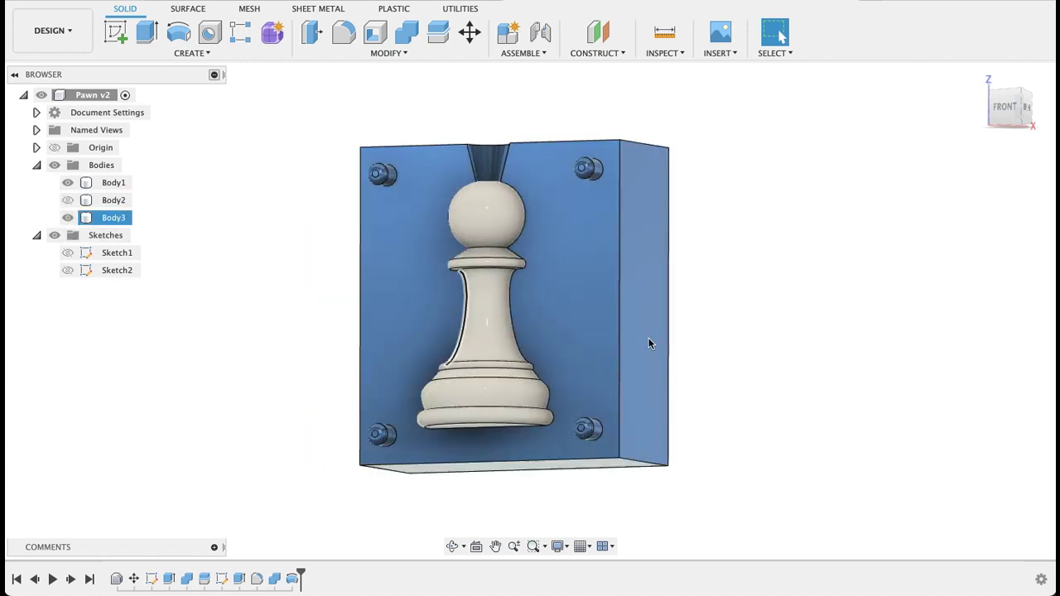
left_click(862, 320)
middle_click_drag(862, 320, 865, 333, "shift")
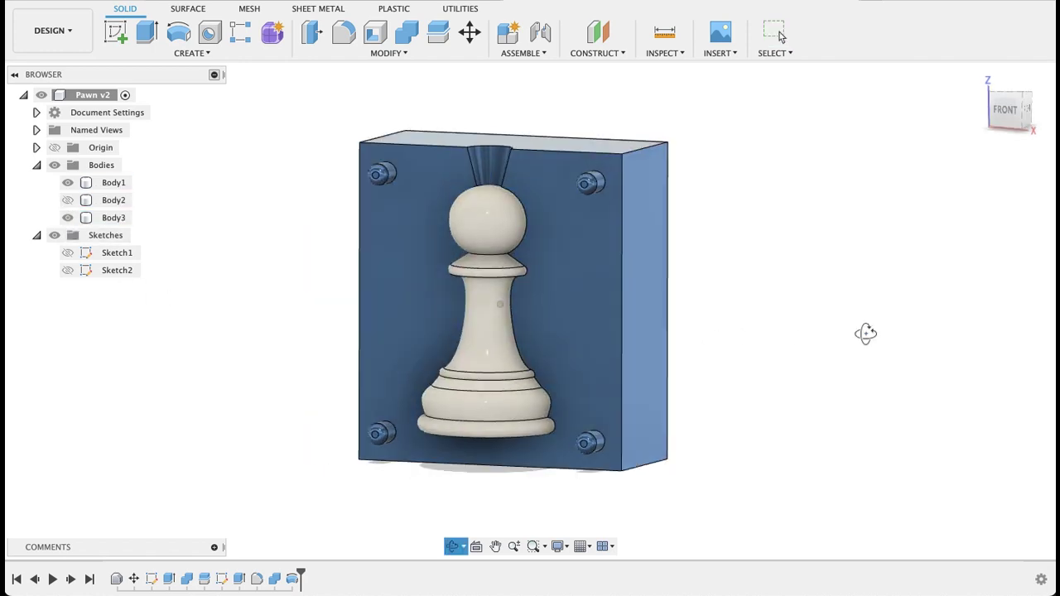
middle_click_drag(795, 354, 877, 354)
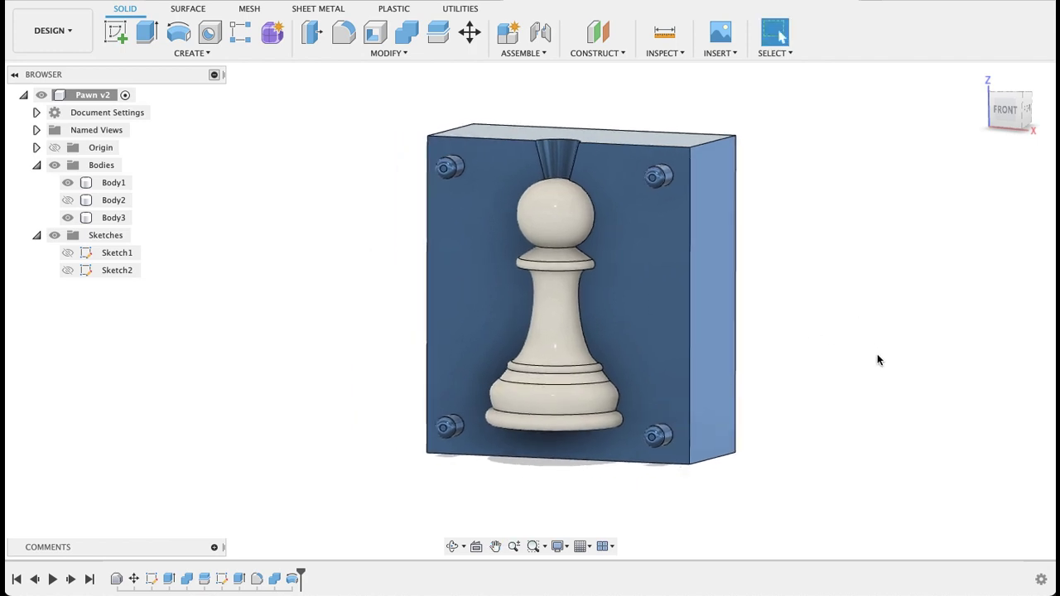